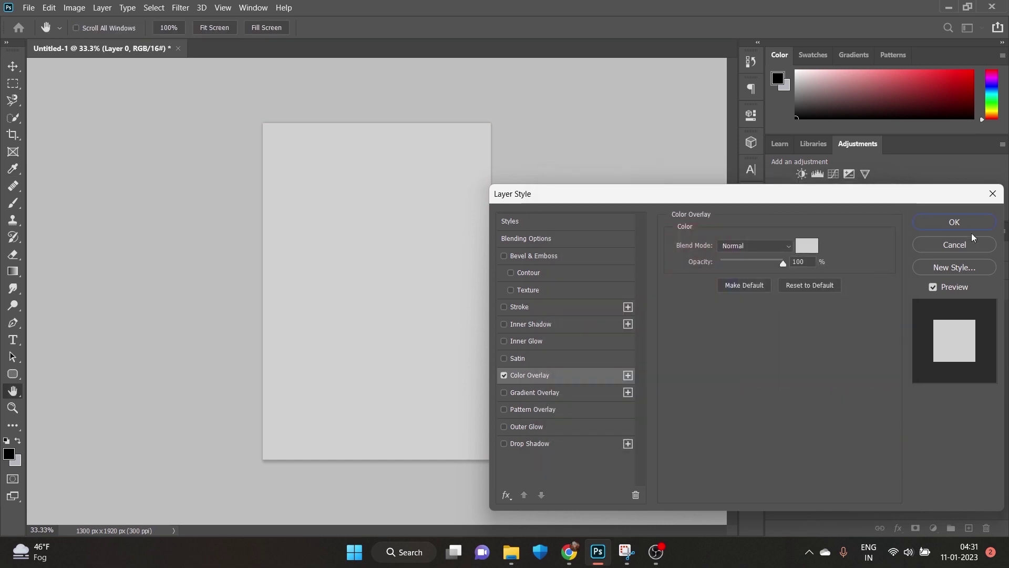
Apply the light grey Color Overlay to Layer 0 and draw a large black circle centred slightly above the canvas middle.
{"action": "left_click", "coordinate": [954, 222]}
{"action": "right_click", "coordinate": [13, 374]}
{"action": "left_click", "coordinate": [66, 387]}
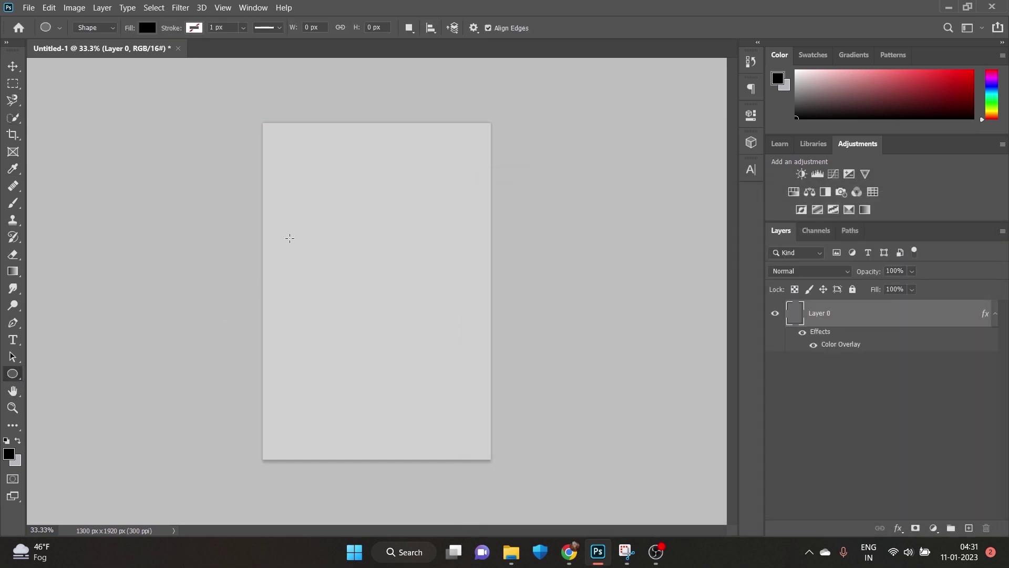
{"action": "left_click_drag", "start_coordinate": [289, 236], "coordinate": [476, 394]}
{"action": "key", "text": "ctrl+z"}
{"action": "key", "text": "v"}
{"action": "left_click_drag", "start_coordinate": [402, 321], "coordinate": [390, 289]}
Bring the player cut-out images from the desktop into the document and place pp3 scaled to about 21.7% and lowered.
{"action": "left_click", "coordinate": [718, 110]}
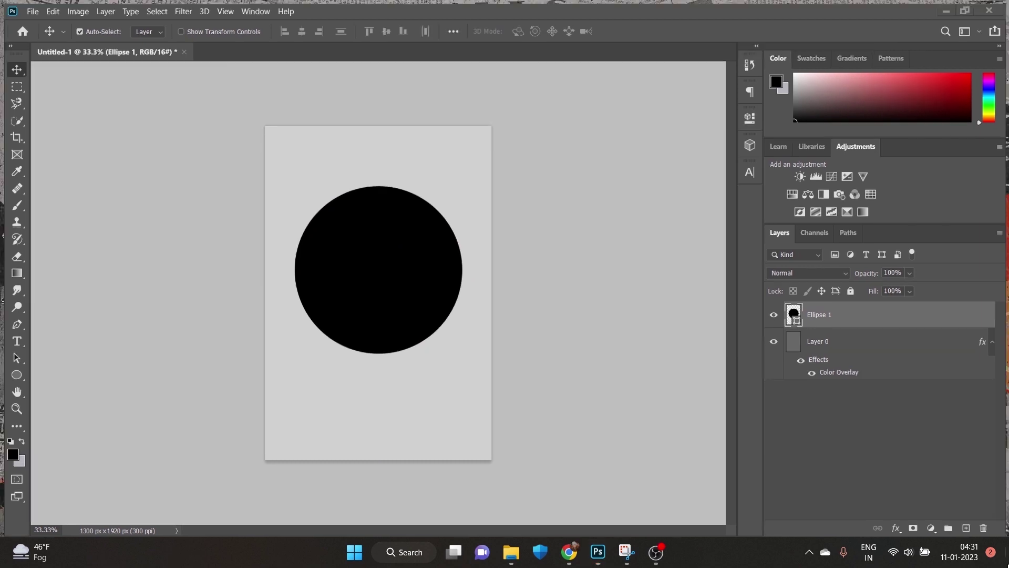
{"action": "key", "text": "super+d"}
{"action": "left_click_drag", "start_coordinate": [533, 11], "coordinate": [452, 496]}
{"action": "left_click_drag", "start_coordinate": [474, 473], "coordinate": [420, 330]}
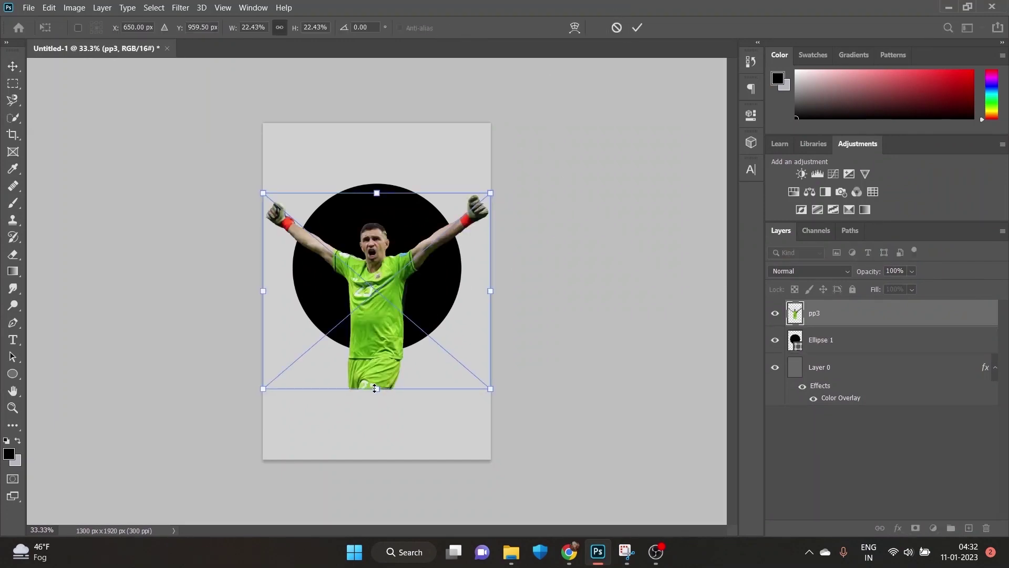
{"action": "left_click_drag", "start_coordinate": [375, 388], "coordinate": [376, 408]}
{"action": "left_click_drag", "start_coordinate": [376, 193], "coordinate": [376, 218]}
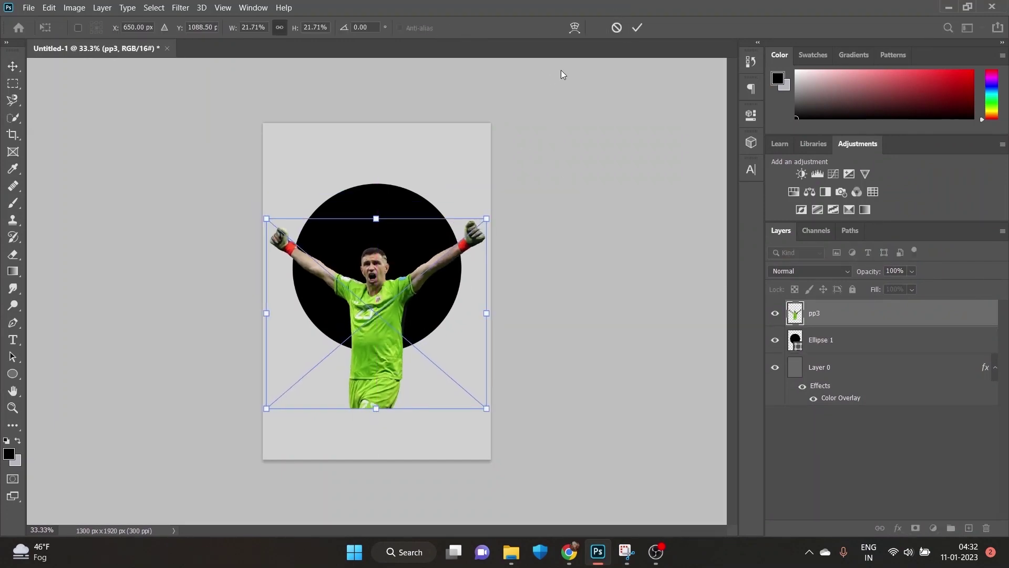
{"action": "left_click", "coordinate": [638, 28]}
Accept the placement of the remaining images pp4, pp5, pp6, pp7, pp1 and pp2 at their default size.
{"action": "left_click", "coordinate": [639, 28]}
{"action": "left_click", "coordinate": [638, 28]}
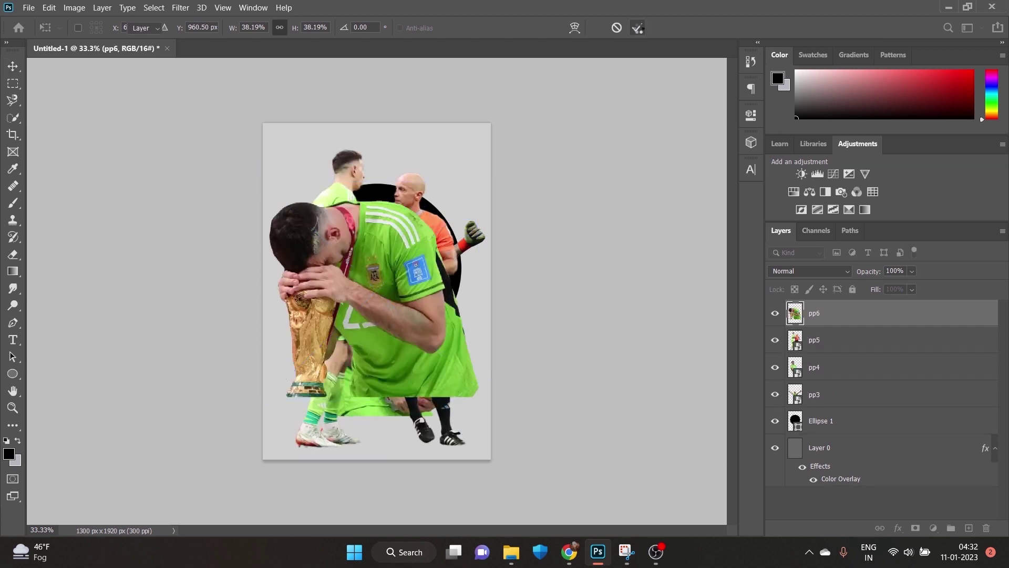
{"action": "left_click", "coordinate": [638, 28]}
{"action": "left_click", "coordinate": [639, 29]}
{"action": "left_click", "coordinate": [639, 28]}
{"action": "left_click", "coordinate": [638, 29]}
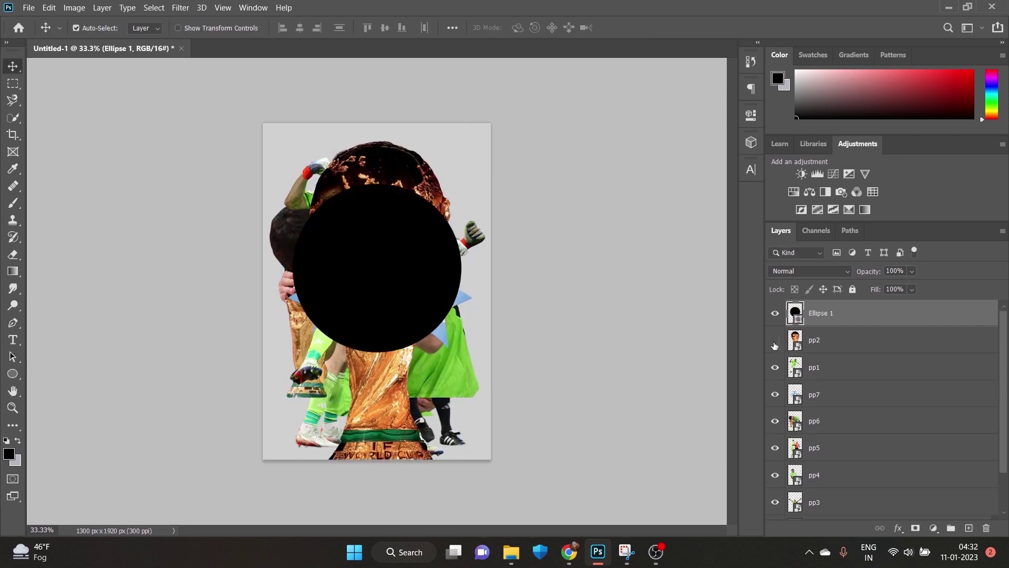
Hide all the placed images except pp6 and stack pp6 directly above Ellipse 1.
{"action": "left_click_drag", "start_coordinate": [774, 345], "coordinate": [793, 482]}
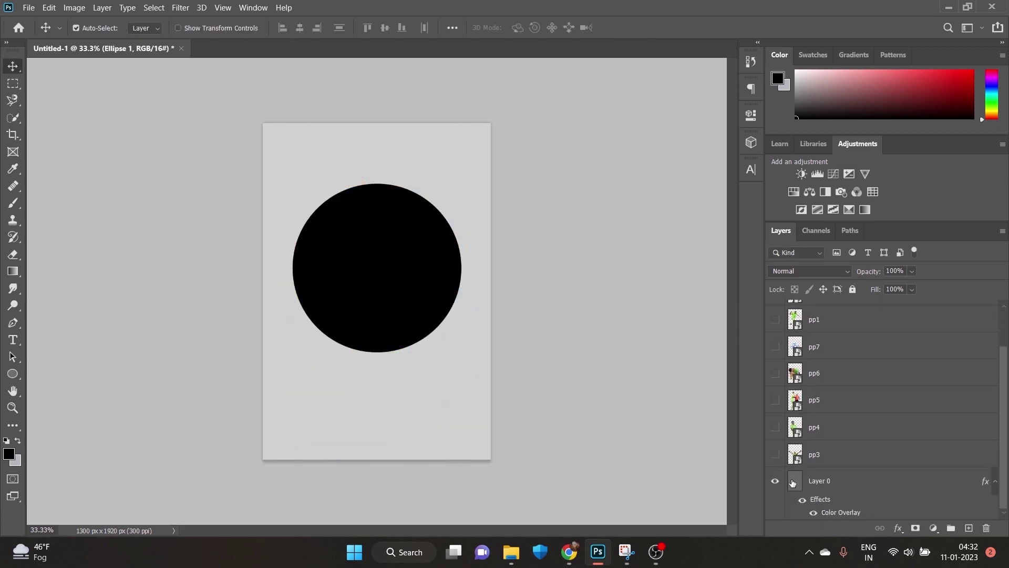
{"action": "scroll", "coordinate": [805, 458], "scroll_direction": "up", "scroll_amount": 2}
{"action": "left_click", "coordinate": [822, 428]}
{"action": "left_click_drag", "start_coordinate": [851, 422], "coordinate": [861, 311]}
{"action": "left_click", "coordinate": [774, 312]}
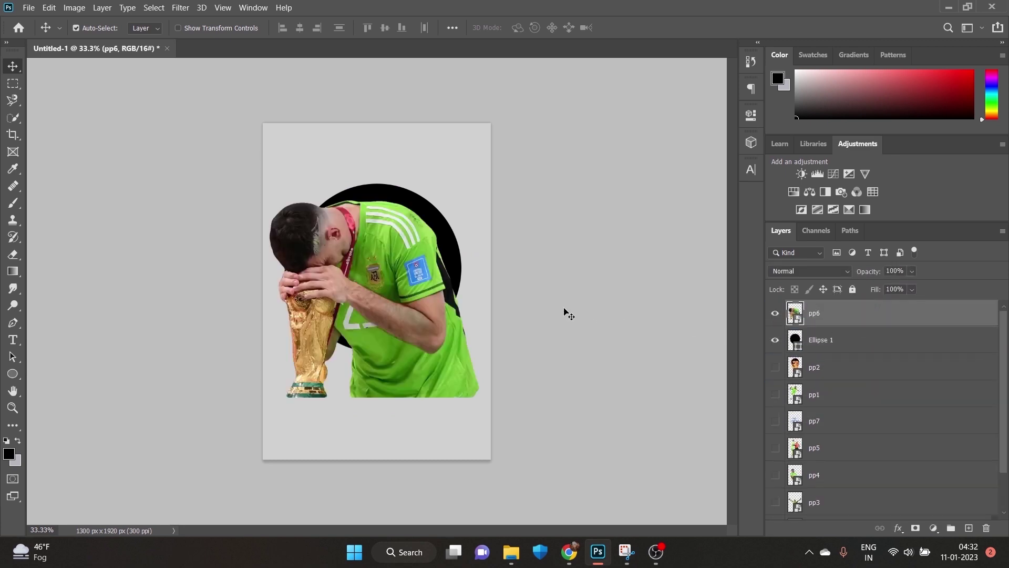
Scale pp6 to about 28.9% and position it over the left part of the black circle.
{"action": "left_click_drag", "start_coordinate": [435, 310], "coordinate": [415, 276]}
{"action": "key", "text": "ctrl+t"}
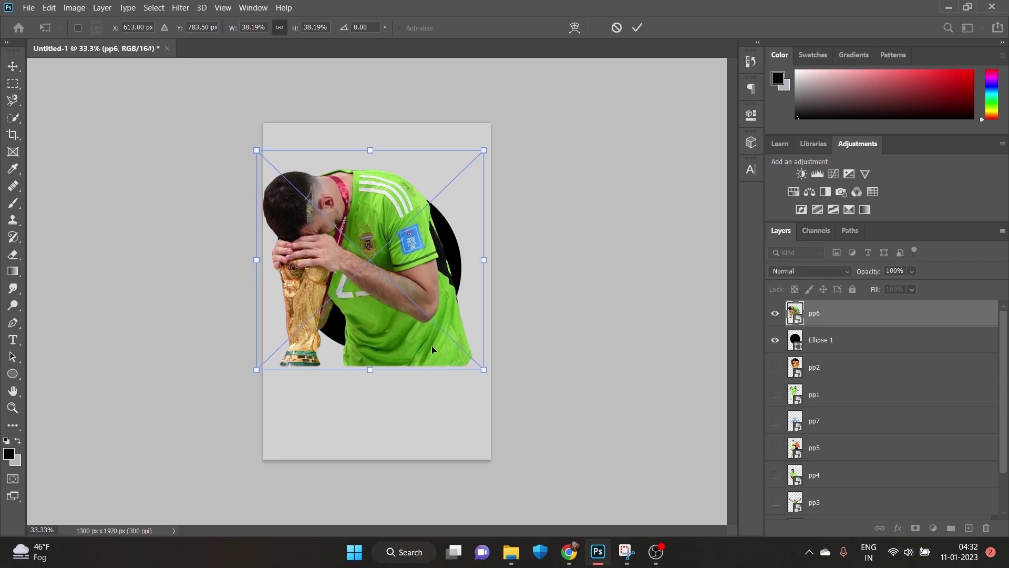
{"action": "left_click_drag", "start_coordinate": [484, 371], "coordinate": [430, 317]}
{"action": "left_click_drag", "start_coordinate": [383, 290], "coordinate": [382, 321]}
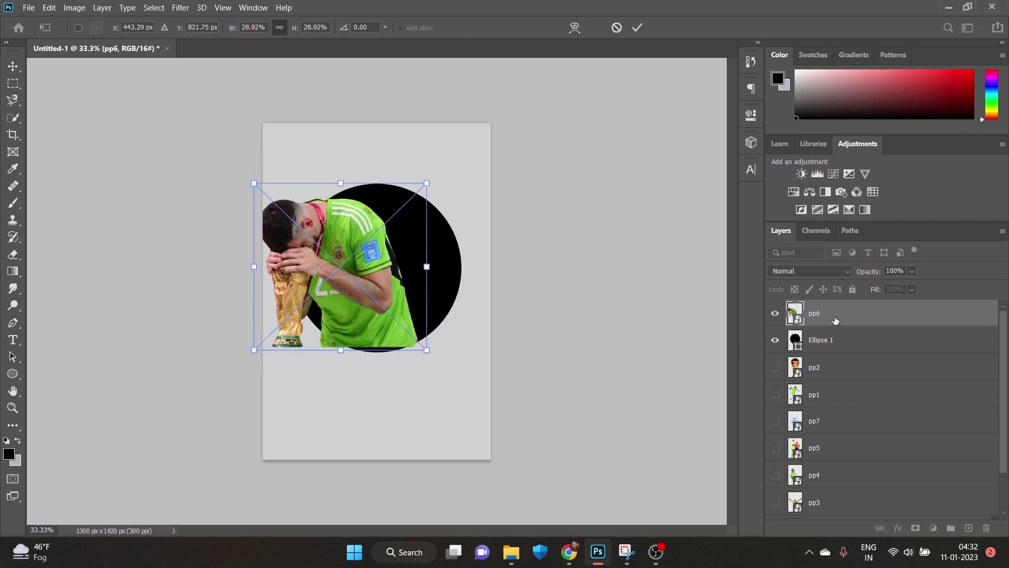
{"action": "key", "text": "Return"}
Duplicate pp6 and clip the original pp6 layer to the black circle.
{"action": "key", "text": "ctrl+j"}
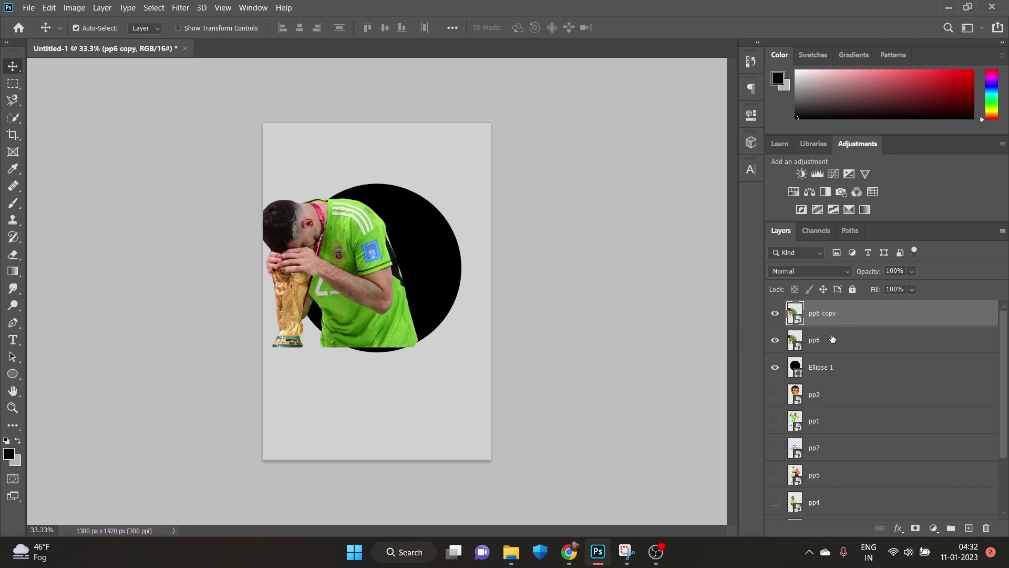
{"action": "left_click", "coordinate": [832, 339]}
{"action": "right_click", "coordinate": [847, 343]}
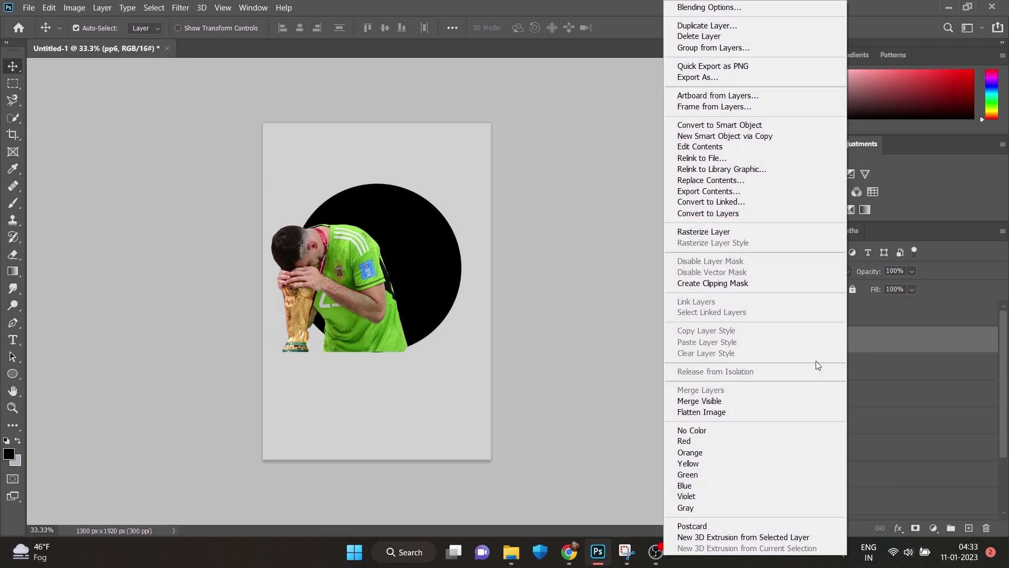
{"action": "left_click", "coordinate": [749, 284]}
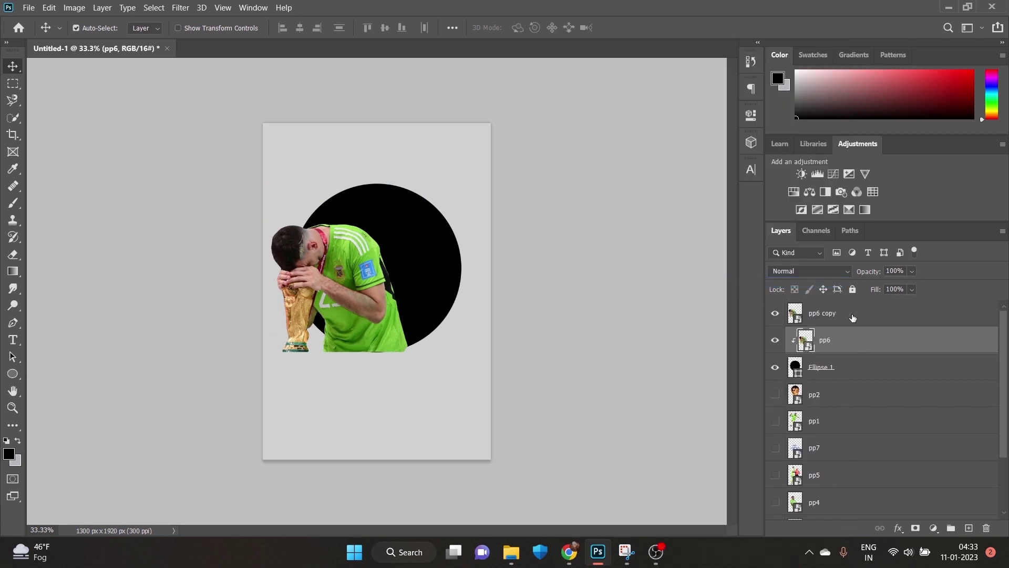
Add a layer mask to pp6 copy and brush away the shirt's bottom edge outside the circle.
{"action": "left_click", "coordinate": [866, 317]}
{"action": "left_click", "coordinate": [916, 528]}
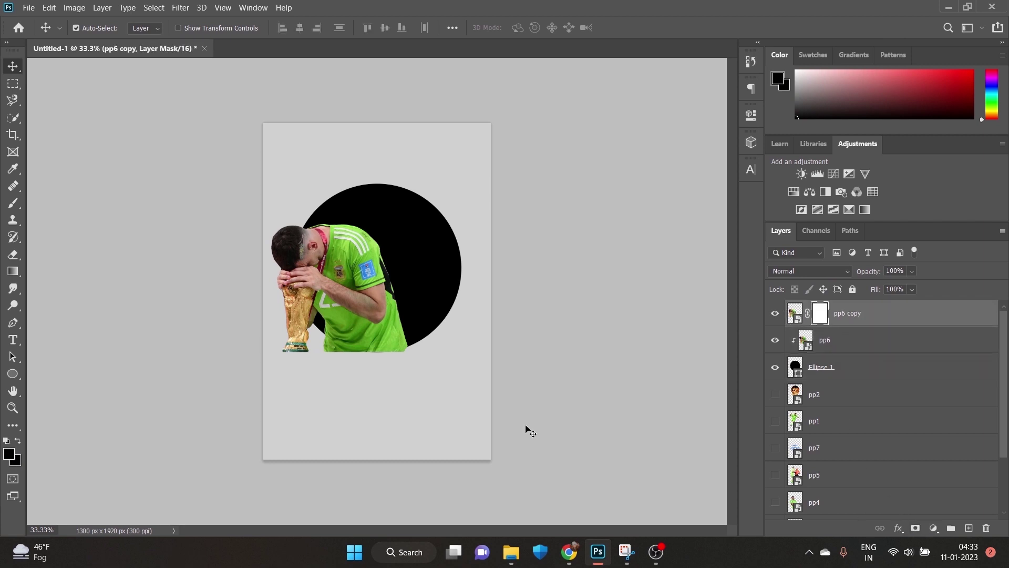
{"action": "key", "text": "b"}
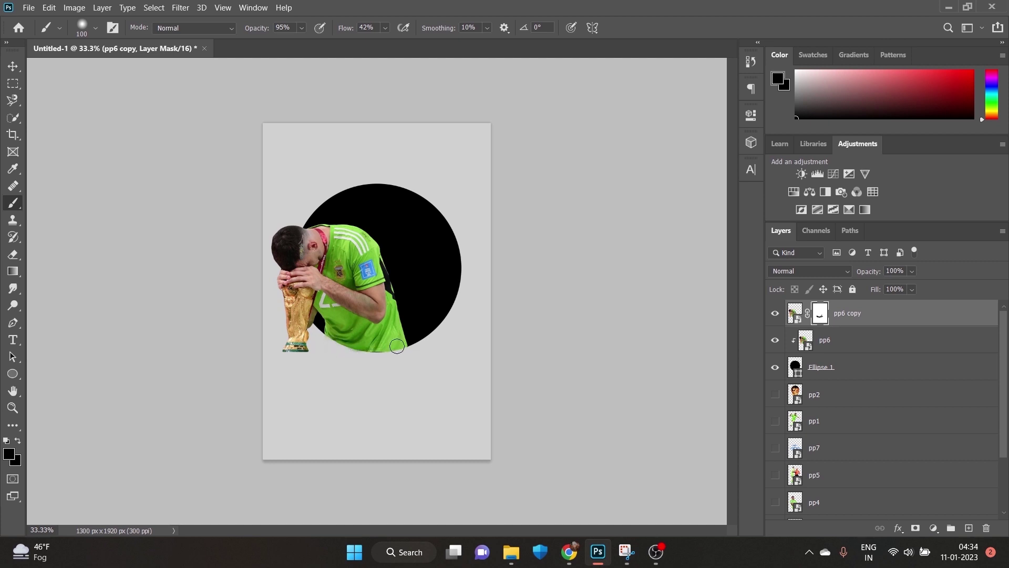
{"action": "key", "text": "ctrl+z"}
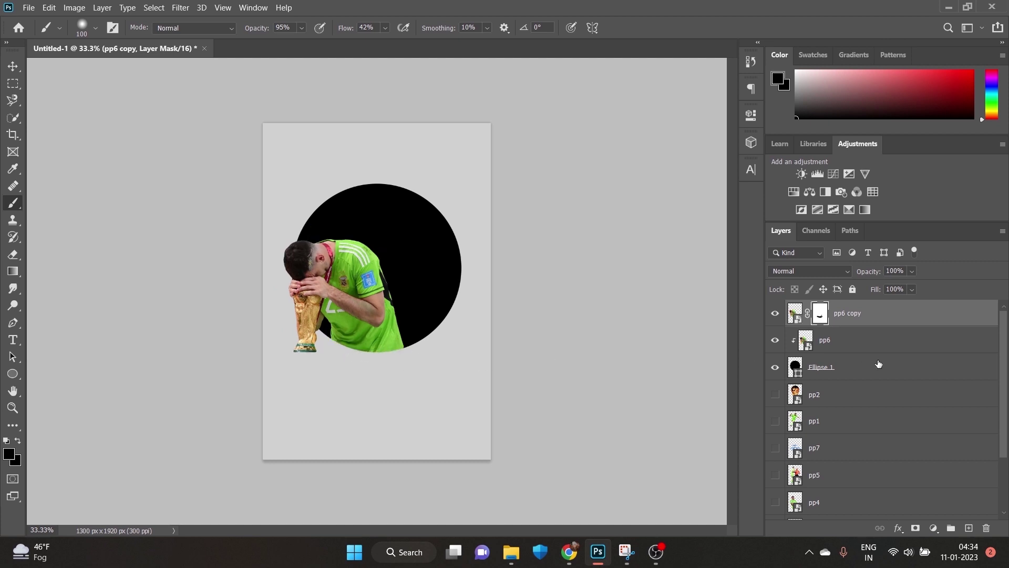
Create a new empty layer directly above pp6 and clip it to the circle.
{"action": "left_click", "coordinate": [879, 364]}
{"action": "left_click", "coordinate": [969, 528]}
{"action": "right_click", "coordinate": [864, 374]}
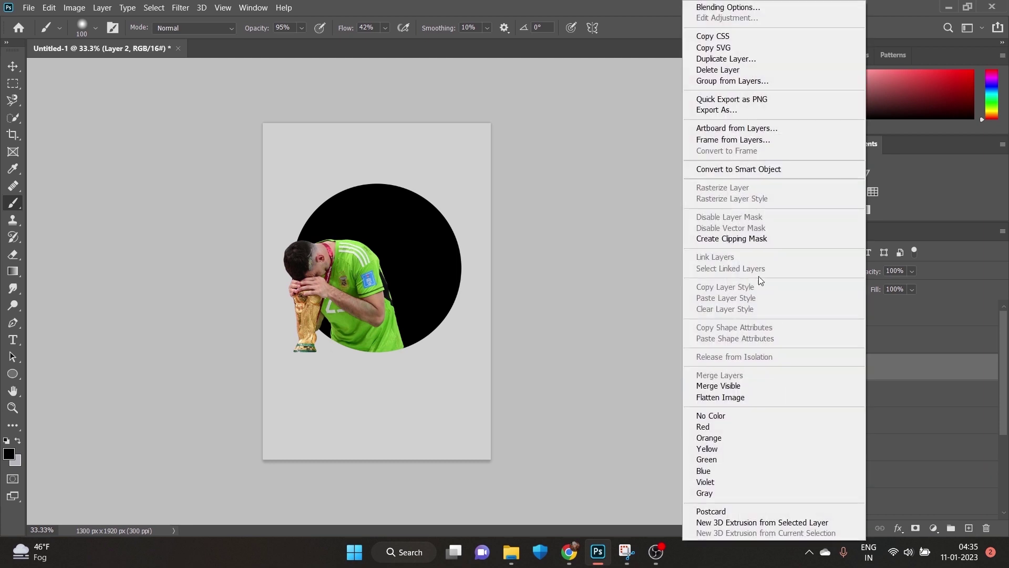
{"action": "left_click", "coordinate": [749, 239]}
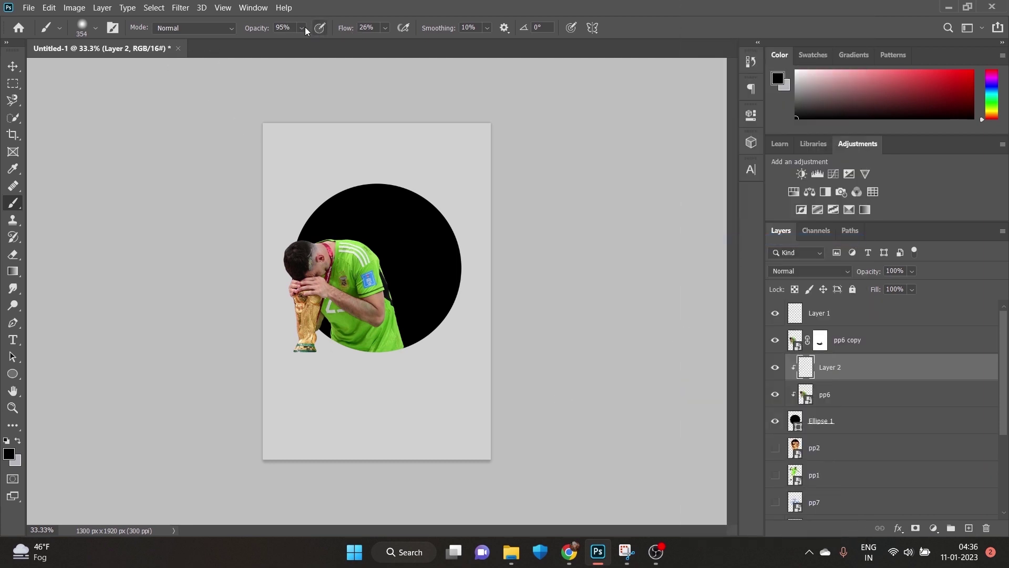
Using an 800 px brush at 47% opacity and 56% flow, paint soft black shading along the circle's lower part on Layer 2.
{"action": "left_click", "coordinate": [286, 41]}
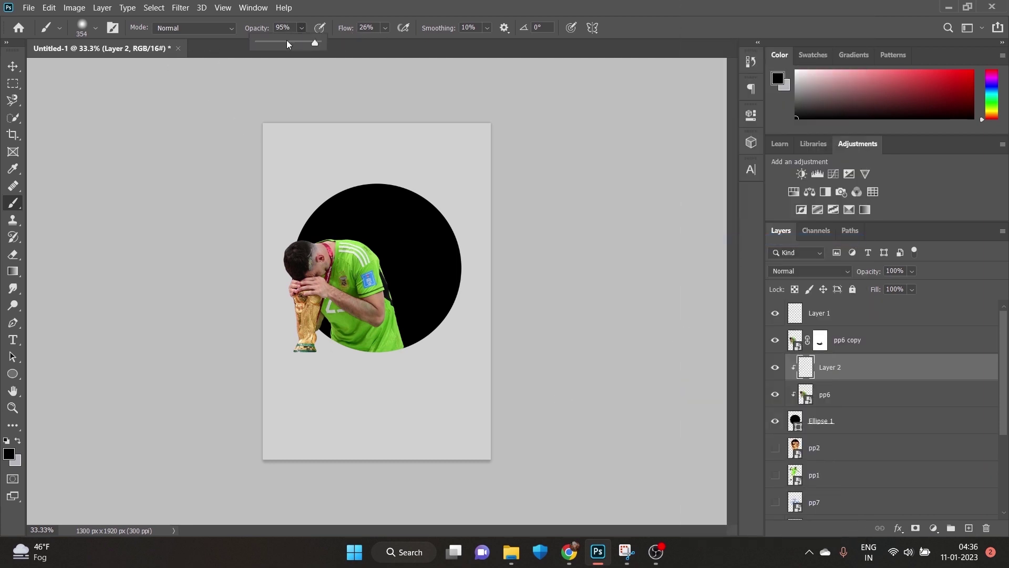
{"action": "left_click", "coordinate": [385, 27]}
{"action": "left_click", "coordinate": [403, 292]}
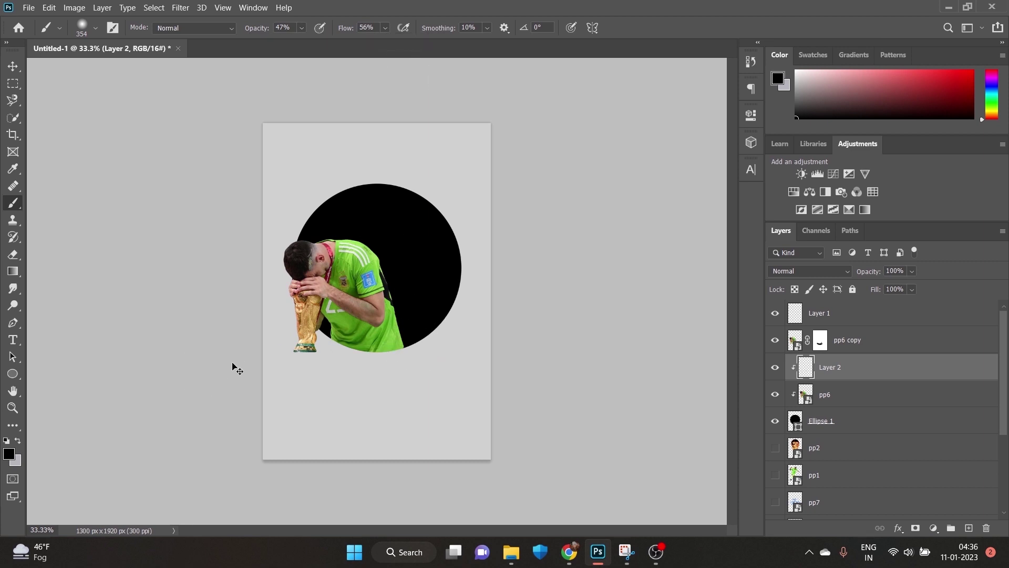
{"action": "key", "text": "bracketright"}
{"action": "key", "text": "bracketright"}
{"action": "key", "text": "bracketright"}
{"action": "key", "text": "bracketright"}
{"action": "key", "text": "bracketright"}
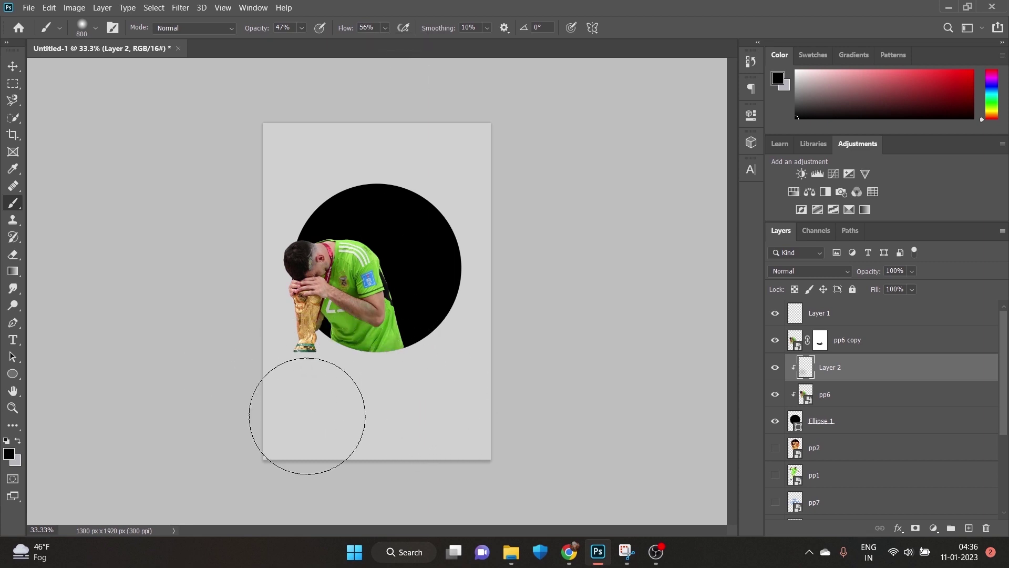
{"action": "mouse_move", "coordinate": [306, 429]}
{"action": "left_mouse_down"}
{"action": "mouse_move", "coordinate": [260, 326]}
{"action": "mouse_move", "coordinate": [295, 354]}
{"action": "mouse_move", "coordinate": [277, 333]}
{"action": "mouse_move", "coordinate": [300, 349]}
{"action": "mouse_move", "coordinate": [289, 319]}
{"action": "left_mouse_up"}
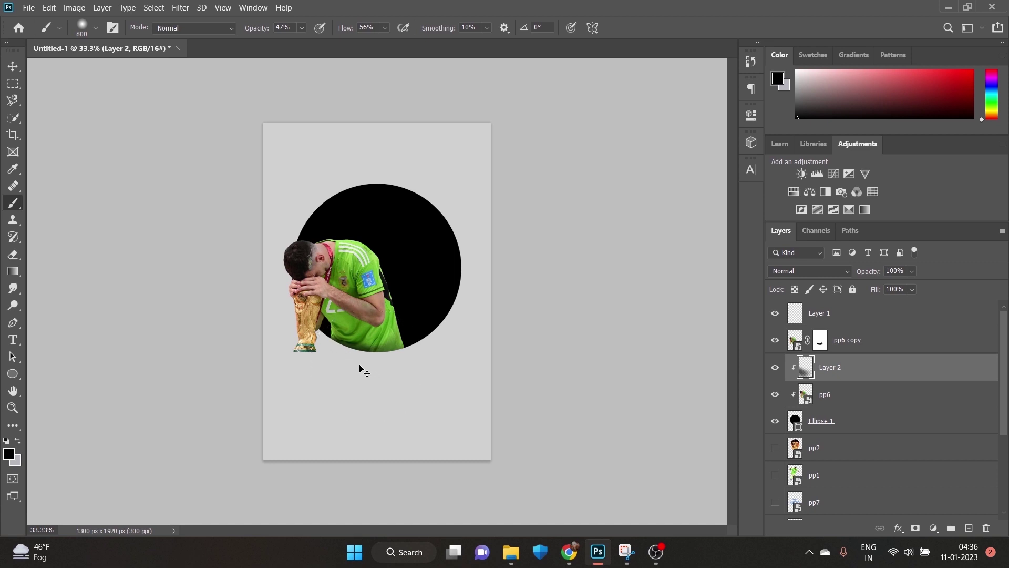
{"action": "left_click_drag", "start_coordinate": [420, 356], "coordinate": [317, 418]}
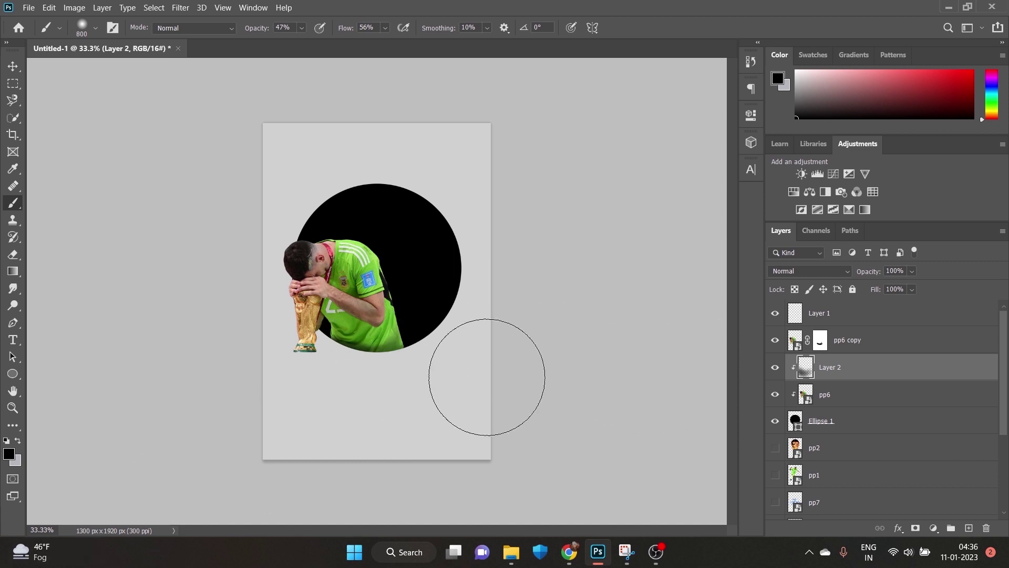
Move pp4 directly above Layer 2 in the layer stack and make it visible.
{"action": "scroll", "coordinate": [836, 453], "scroll_direction": "down", "scroll_amount": 2}
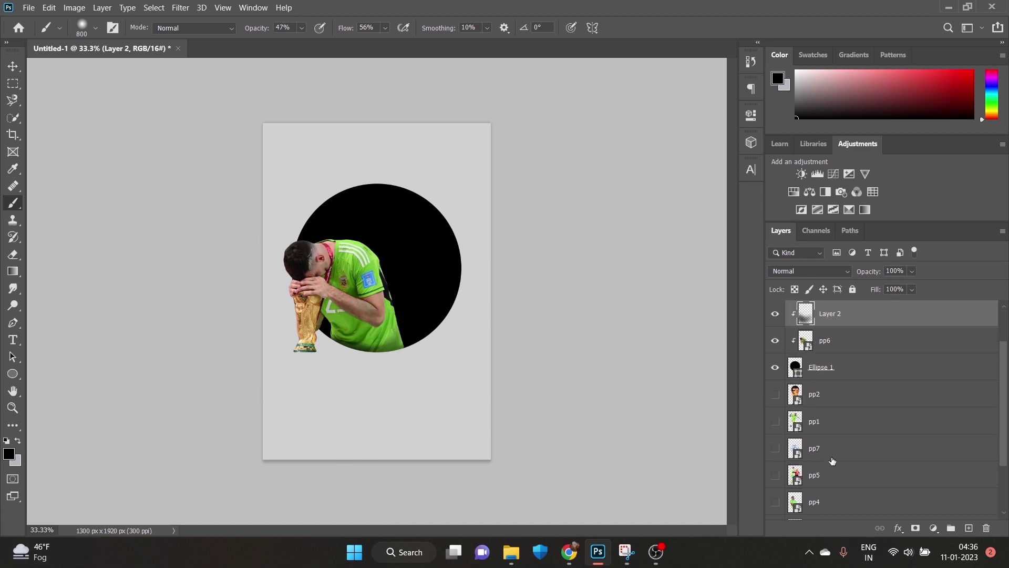
{"action": "scroll", "coordinate": [844, 466], "scroll_direction": "down", "scroll_amount": 1}
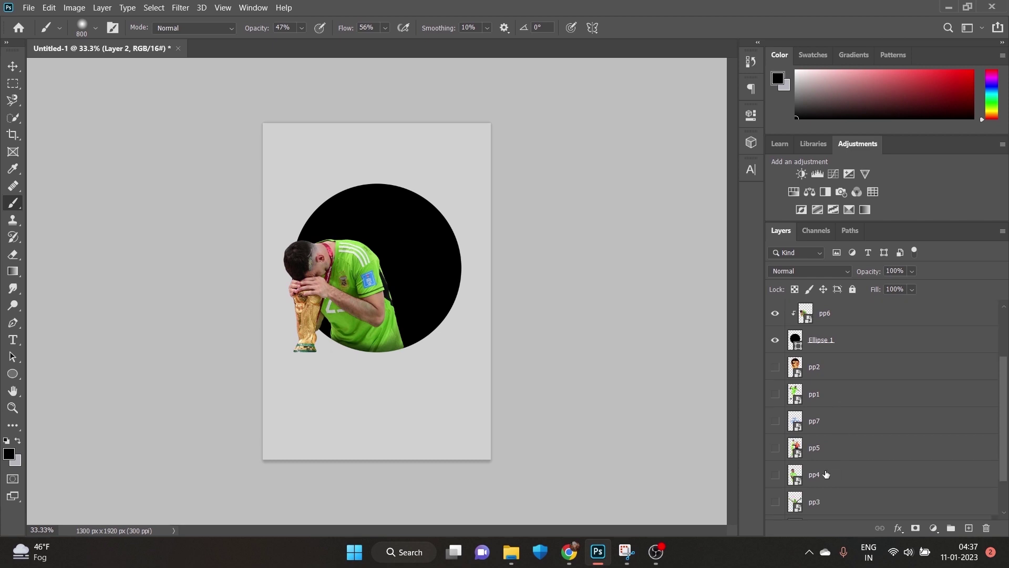
{"action": "left_click_drag", "start_coordinate": [827, 474], "coordinate": [877, 354]}
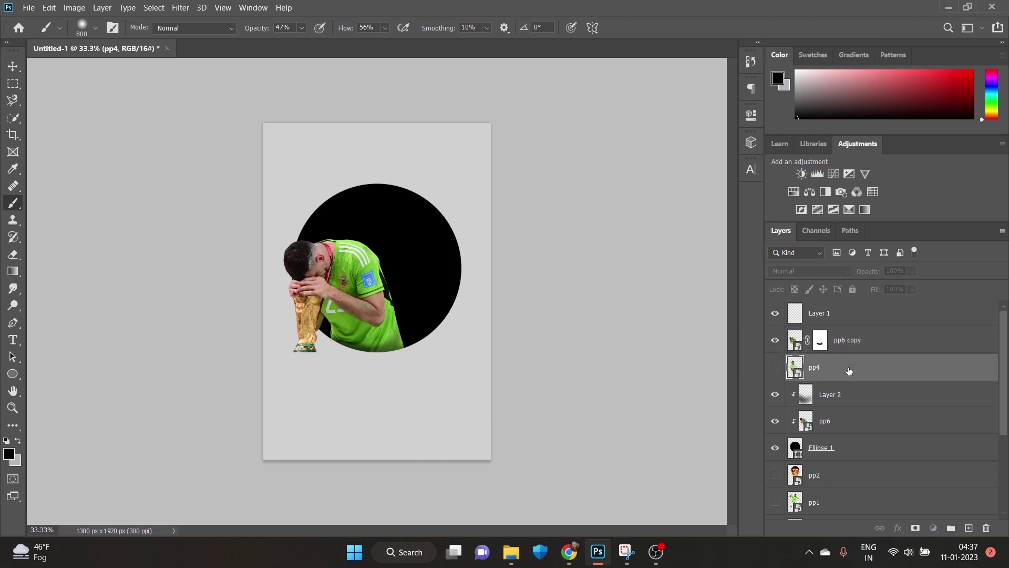
{"action": "left_click", "coordinate": [775, 368]}
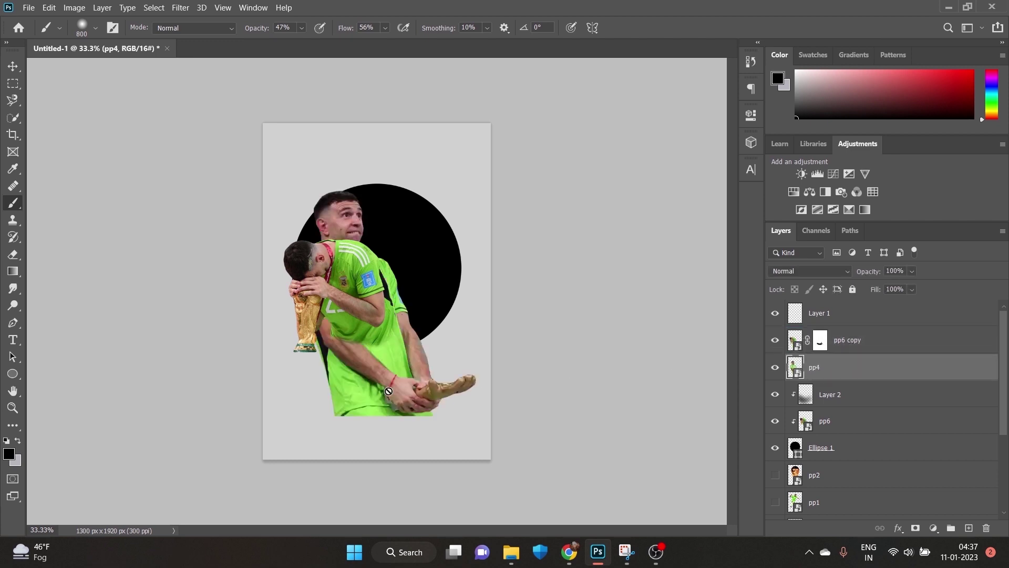
Scale pp4 to about 25.6%, rotate it 6.5 degrees clockwise and position it over the circle's right half.
{"action": "key", "text": "v"}
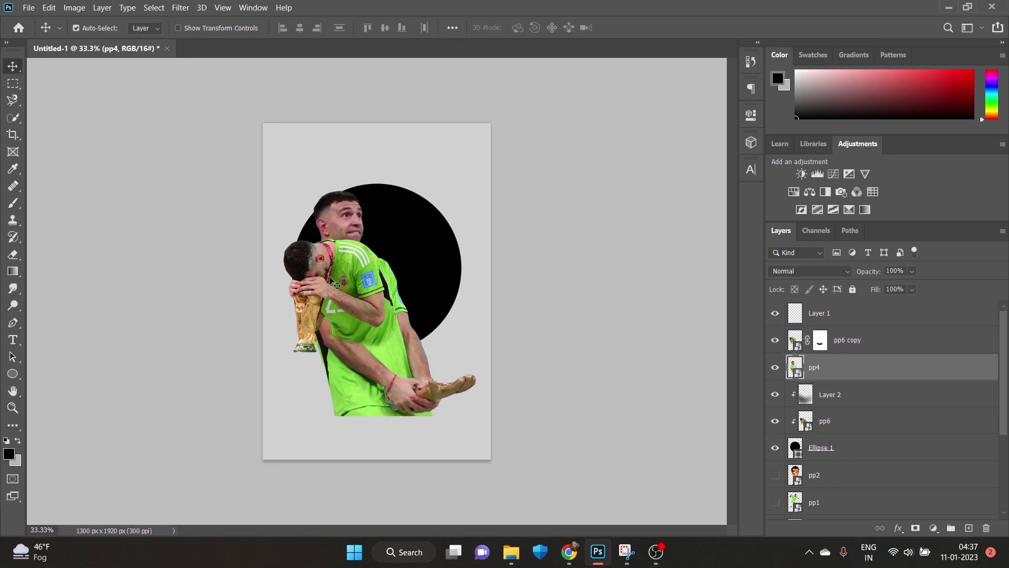
{"action": "left_click_drag", "start_coordinate": [400, 386], "coordinate": [426, 326]}
{"action": "key", "text": "ctrl+y"}
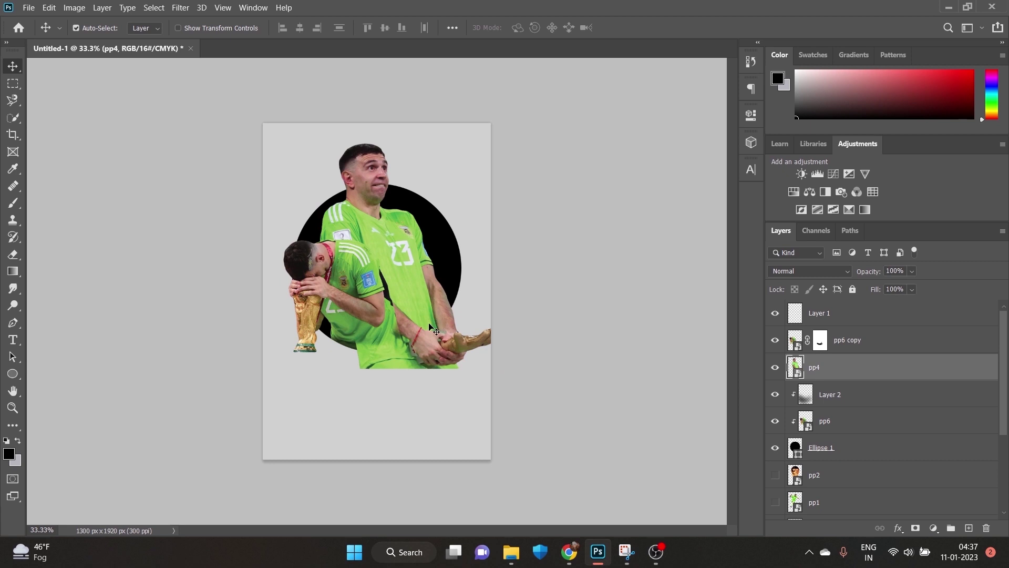
{"action": "key", "text": "ctrl+t"}
{"action": "left_click_drag", "start_coordinate": [515, 120], "coordinate": [476, 211]}
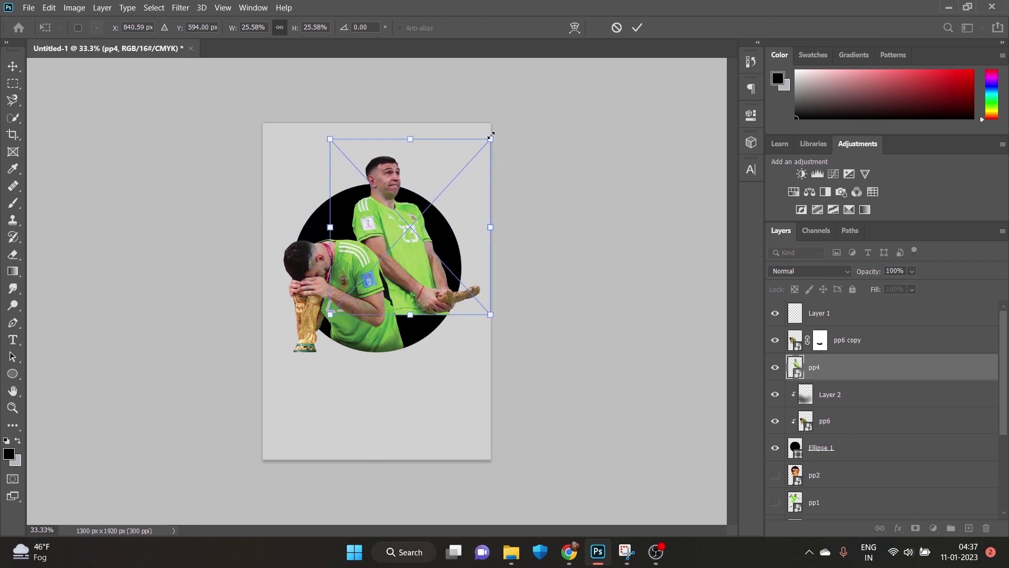
{"action": "left_click_drag", "start_coordinate": [505, 134], "coordinate": [518, 137]}
{"action": "left_click_drag", "start_coordinate": [451, 184], "coordinate": [463, 219]}
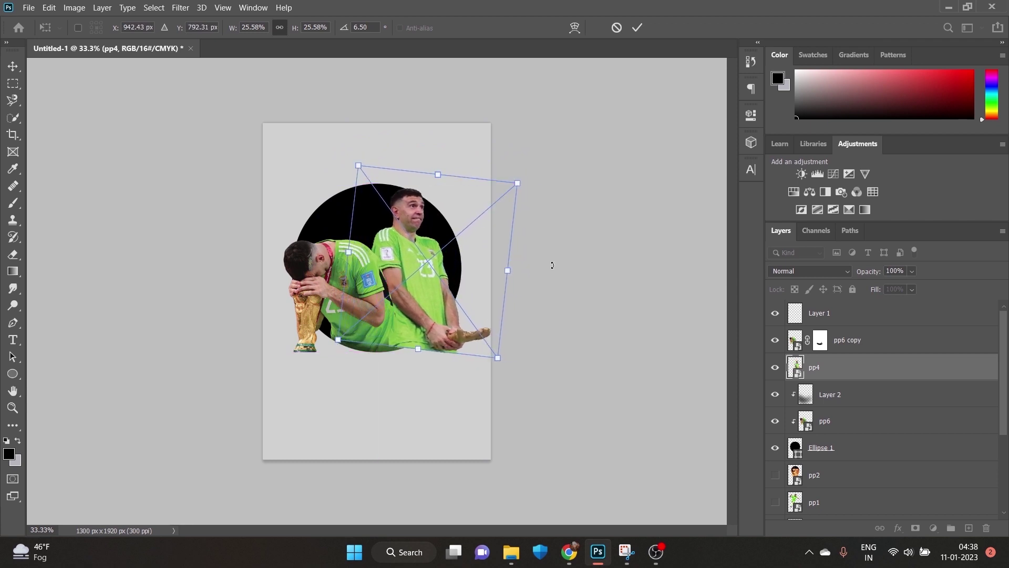
{"action": "left_click_drag", "start_coordinate": [829, 374], "coordinate": [840, 342]}
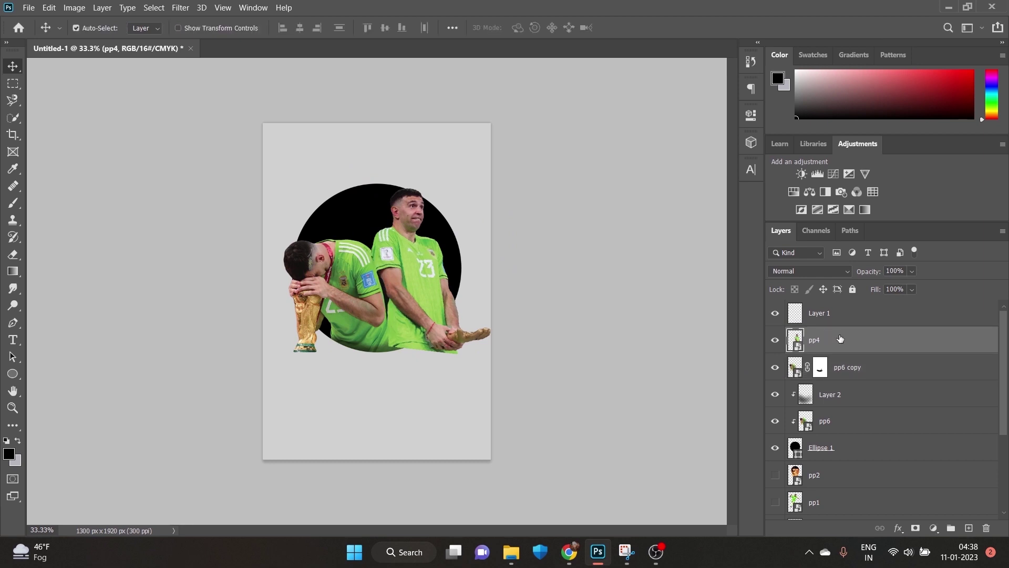
{"action": "right_click", "coordinate": [840, 339]}
{"action": "left_click", "coordinate": [734, 287]}
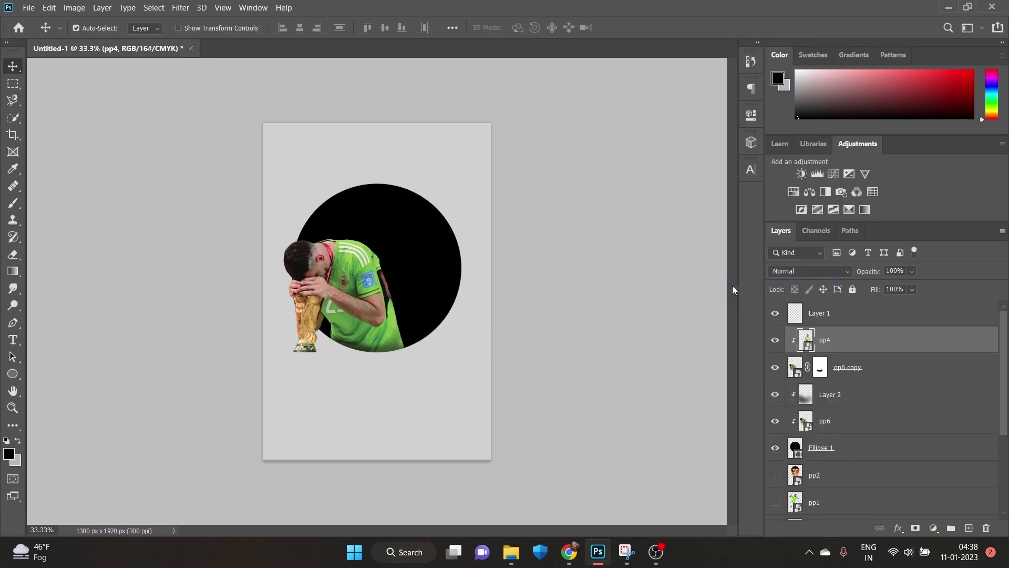
{"action": "key", "text": "ctrl+alt+g"}
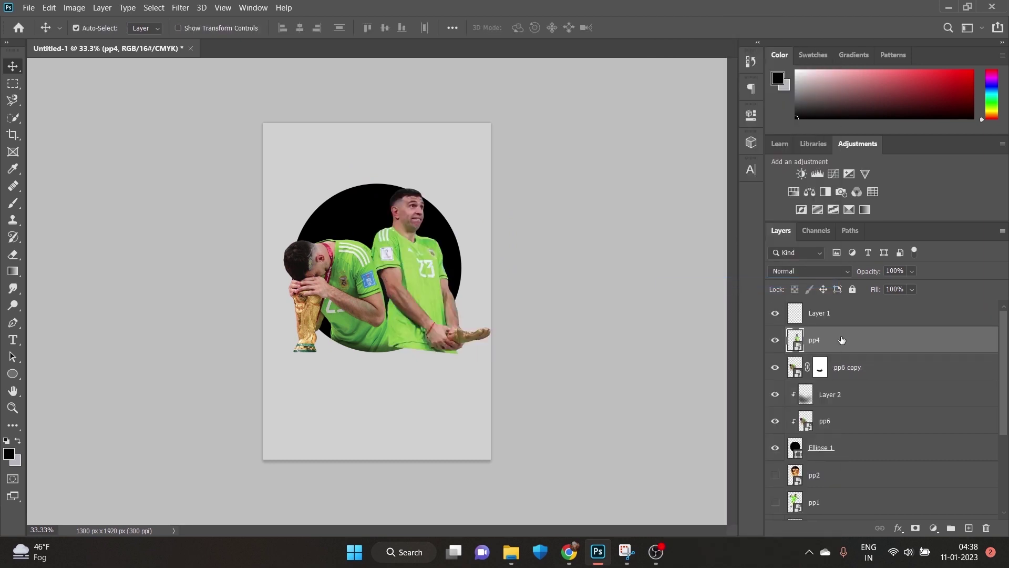
Move pp4 between Layer 2 and pp6 in the layer stack to clip it to the circle.
{"action": "left_click_drag", "start_coordinate": [841, 340], "coordinate": [861, 410]}
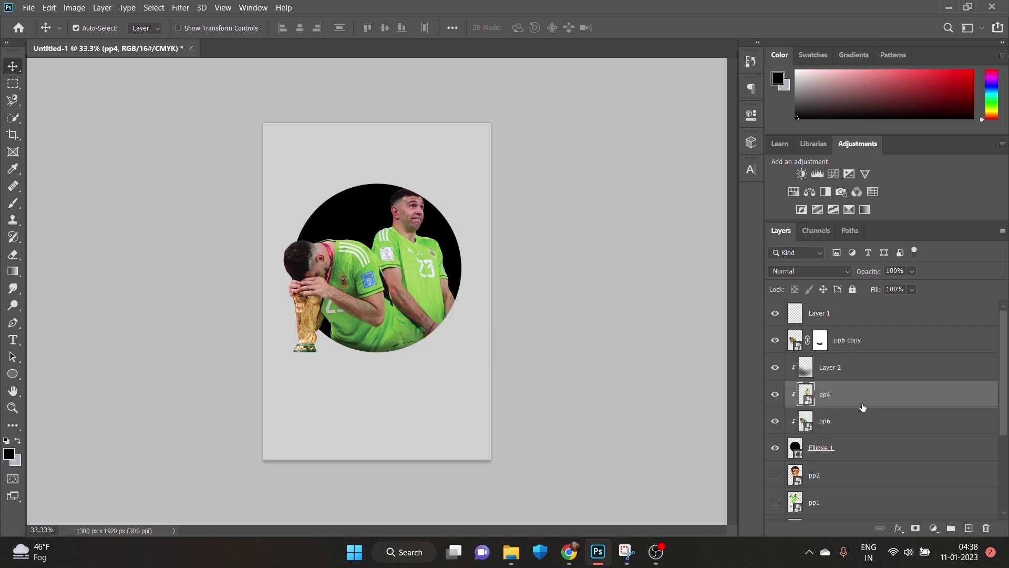
Move pp4 directly above pp6 copy in the layer stack and duplicate it.
{"action": "right_click", "coordinate": [861, 401]}
{"action": "key", "text": "Escape"}
{"action": "left_click_drag", "start_coordinate": [861, 401], "coordinate": [847, 341]}
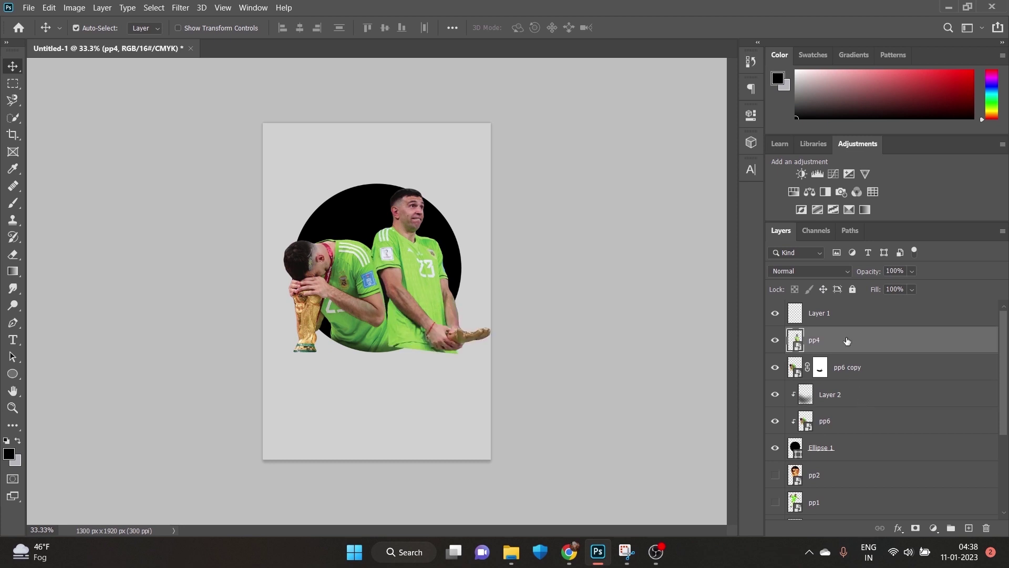
{"action": "key", "text": "ctrl+j"}
Move the original pp4 between Layer 2 and pp6 so it is clipped to the circle, and hide pp4 copy.
{"action": "double_click", "coordinate": [850, 372]}
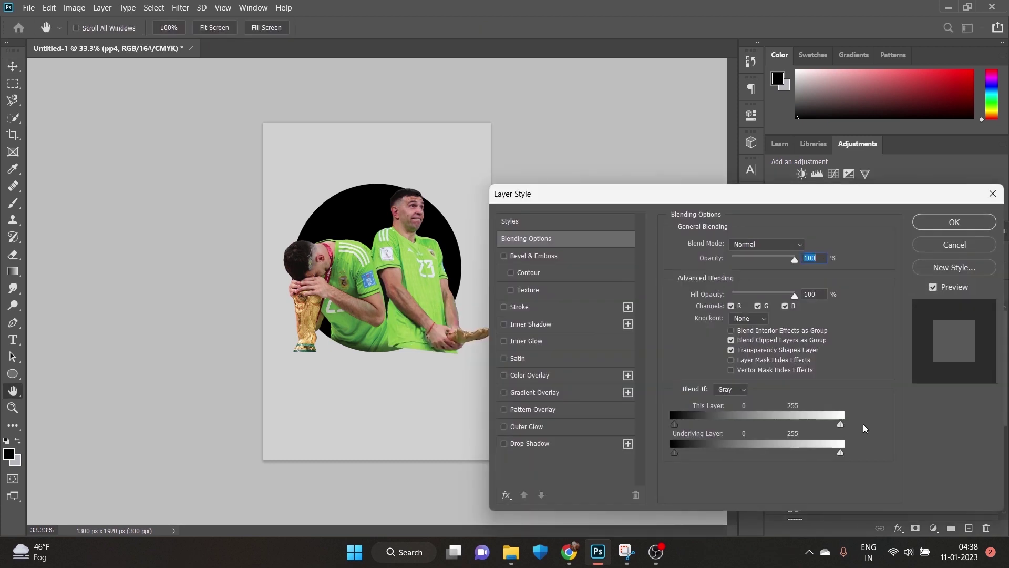
{"action": "left_click", "coordinate": [955, 245]}
{"action": "left_click_drag", "start_coordinate": [861, 372], "coordinate": [872, 431]}
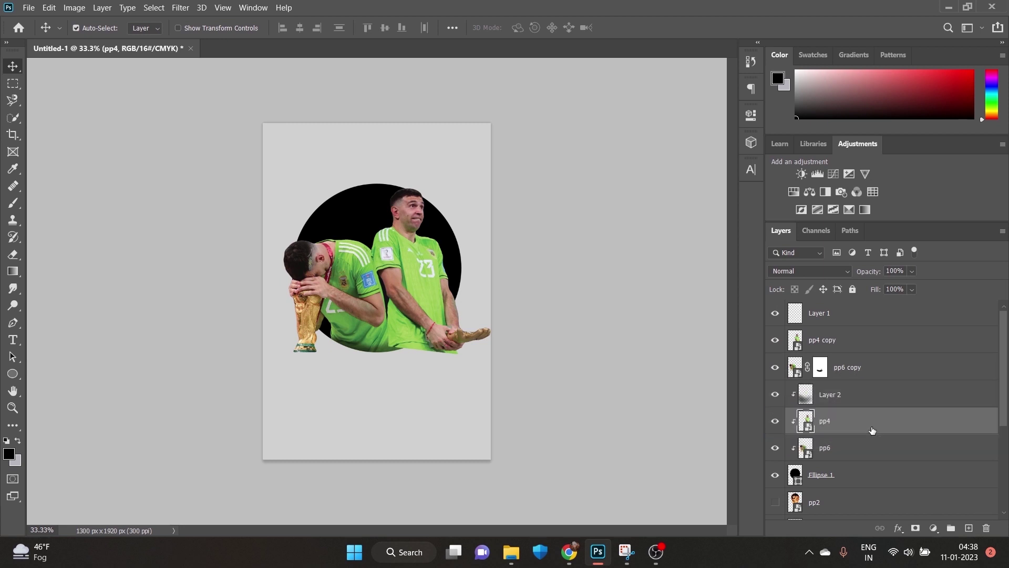
{"action": "left_click", "coordinate": [775, 343]}
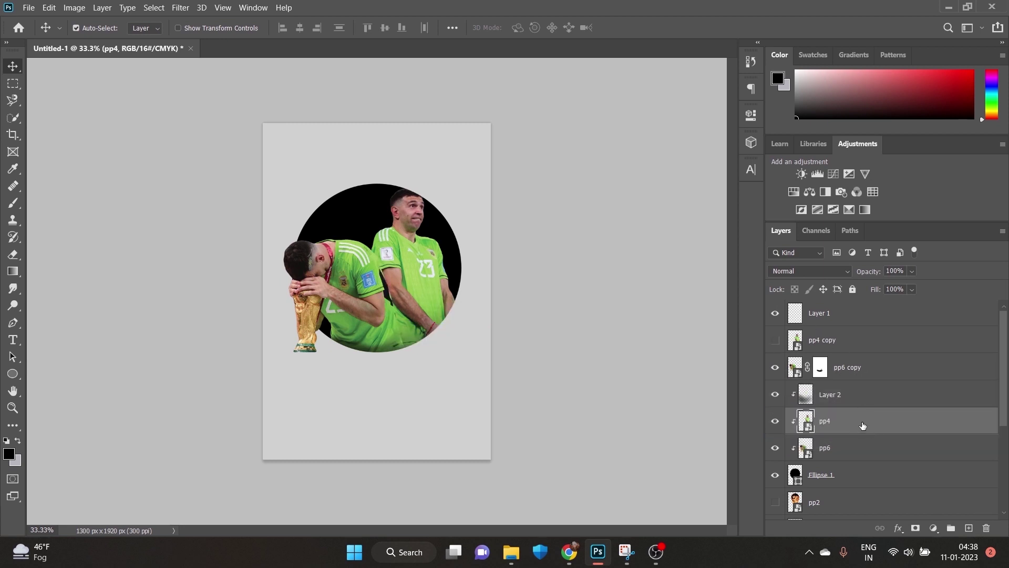
Shift pp4 and pp4 copy together slightly down and to the right, and scale both to 93.80%.
{"action": "mouse_move", "coordinate": [855, 423]}
{"action": "left_mouse_down"}
{"action": "mouse_move", "coordinate": [858, 473]}
{"action": "mouse_move", "coordinate": [866, 384]}
{"action": "mouse_move", "coordinate": [857, 430]}
{"action": "left_mouse_up"}
{"action": "left_click_drag", "start_coordinate": [414, 271], "coordinate": [421, 294]}
{"action": "key", "text": "ctrl+z"}
{"action": "key", "text": "ctrl+z"}
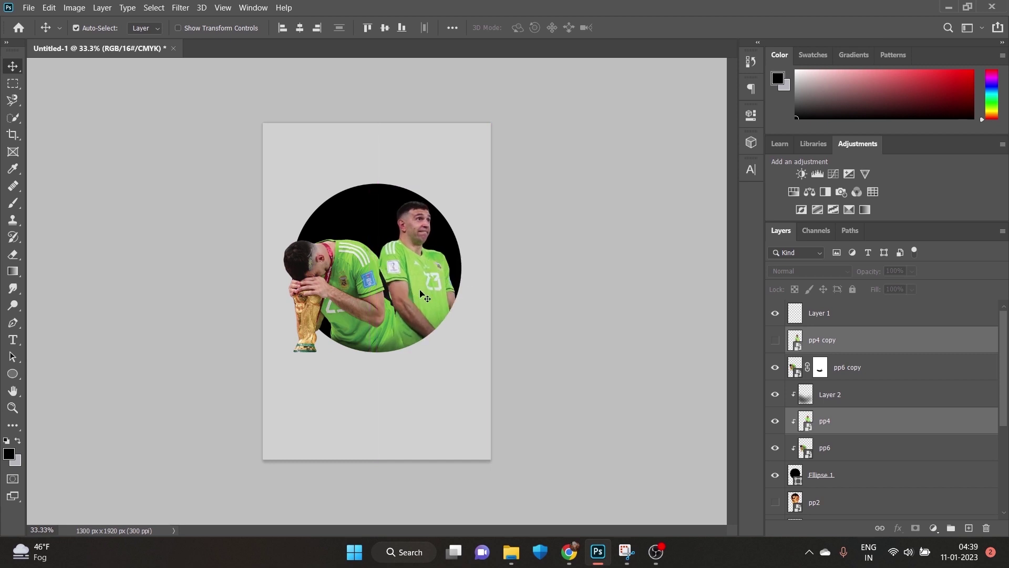
{"action": "key", "text": "ctrl+t"}
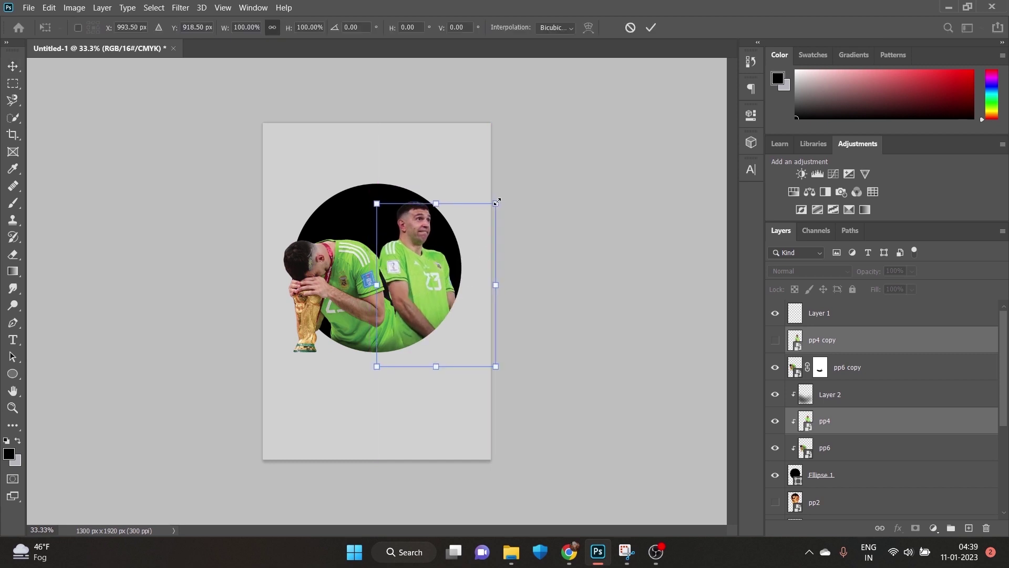
{"action": "left_click_drag", "start_coordinate": [498, 201], "coordinate": [490, 204]}
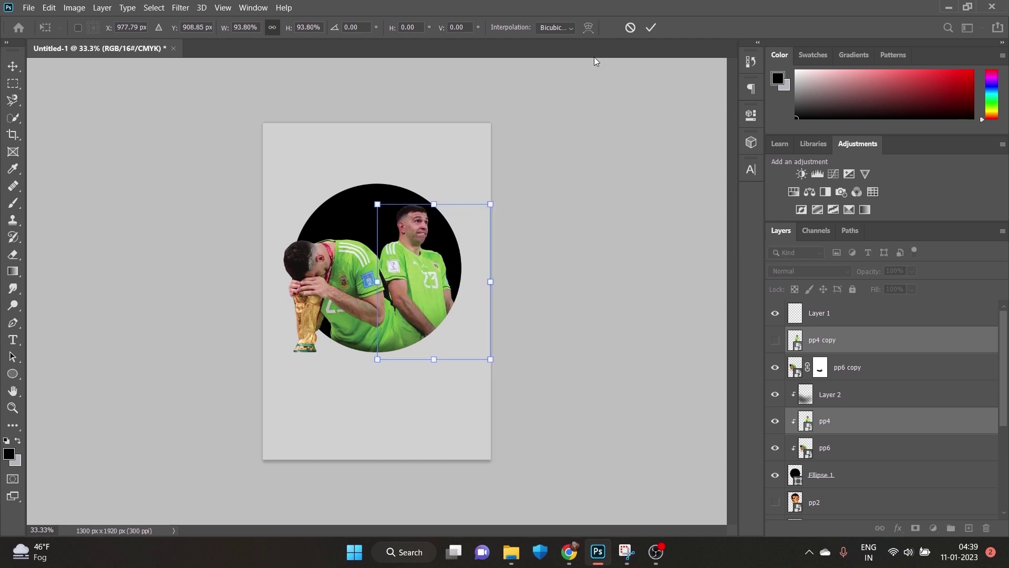
{"action": "left_click", "coordinate": [651, 29]}
Add a layer mask to pp4 copy and make the layer visible.
{"action": "left_click", "coordinate": [851, 428]}
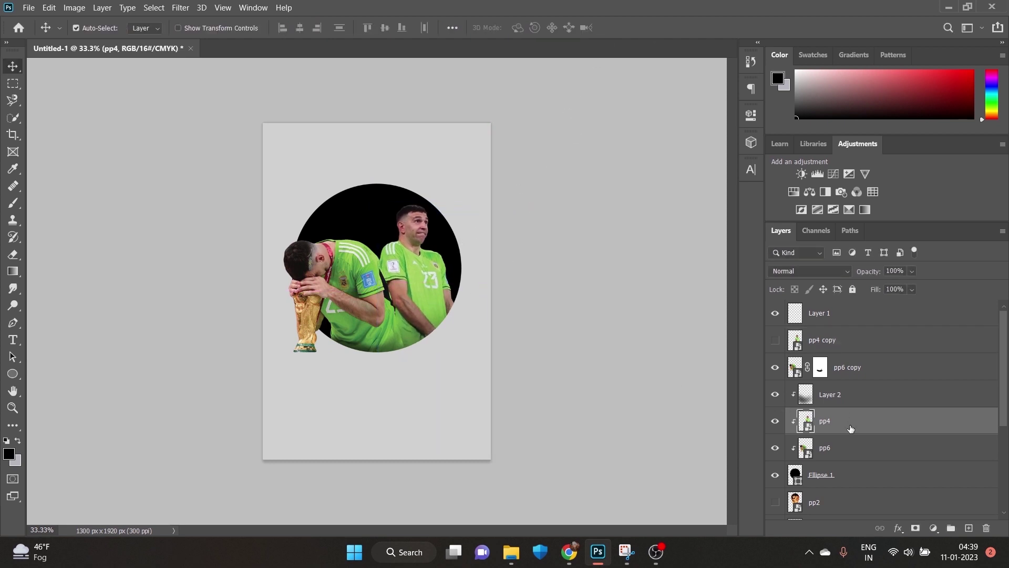
{"action": "left_click", "coordinate": [837, 341]}
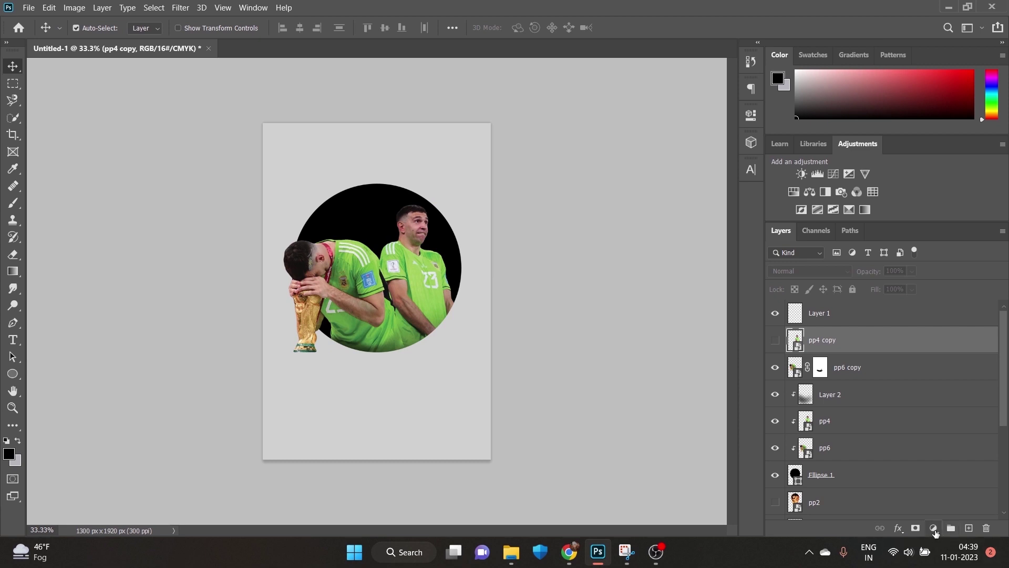
{"action": "left_click", "coordinate": [916, 528]}
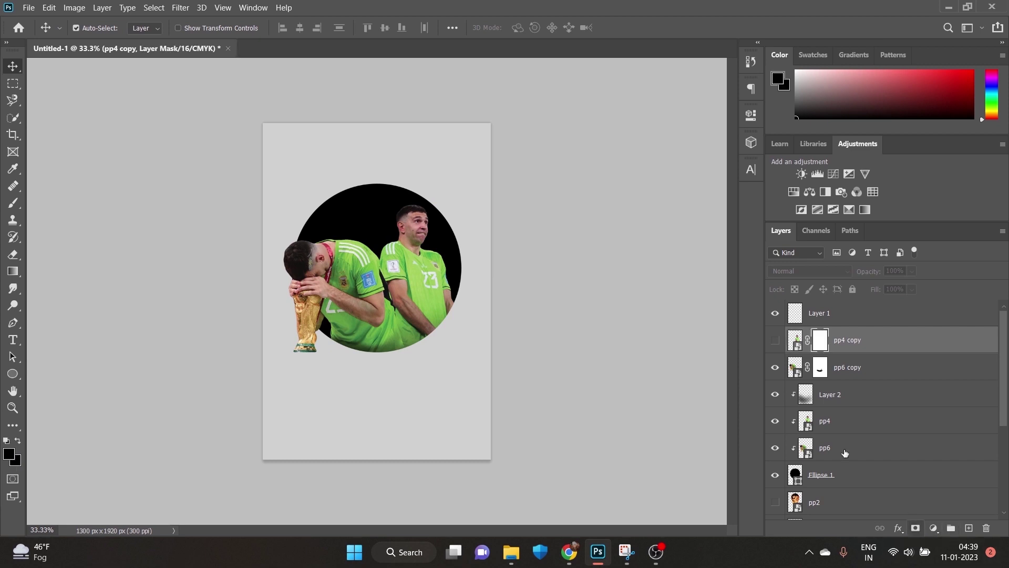
{"action": "left_click", "coordinate": [14, 206]}
{"action": "left_click", "coordinate": [776, 343]}
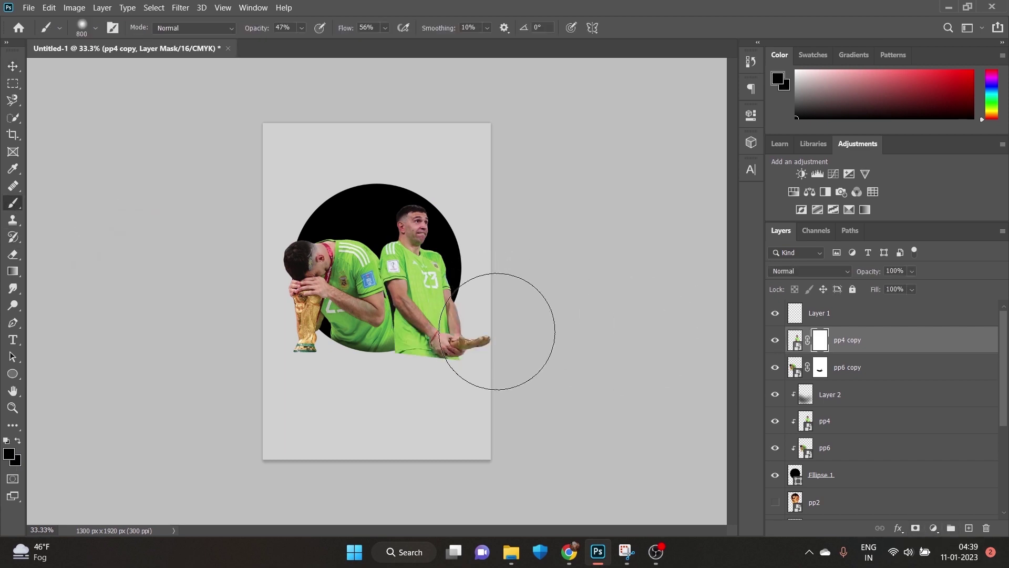
Paint black on pp4 copy's mask with an 800 px brush at 100% opacity and flow, hiding the parts extending beyond the circle.
{"action": "mouse_move", "coordinate": [511, 360]}
{"action": "left_mouse_down"}
{"action": "mouse_move", "coordinate": [437, 390]}
{"action": "mouse_move", "coordinate": [495, 379]}
{"action": "mouse_move", "coordinate": [538, 335]}
{"action": "mouse_move", "coordinate": [484, 391]}
{"action": "mouse_move", "coordinate": [563, 312]}
{"action": "mouse_move", "coordinate": [492, 370]}
{"action": "mouse_move", "coordinate": [441, 391]}
{"action": "mouse_move", "coordinate": [550, 338]}
{"action": "left_mouse_up"}
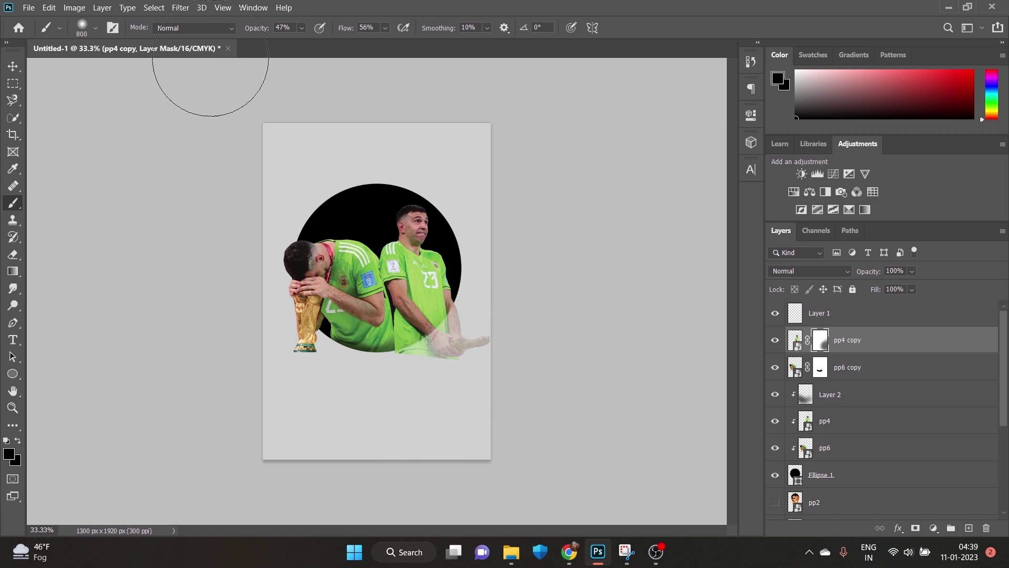
{"action": "left_click", "coordinate": [385, 28]}
{"action": "left_click", "coordinate": [303, 27]}
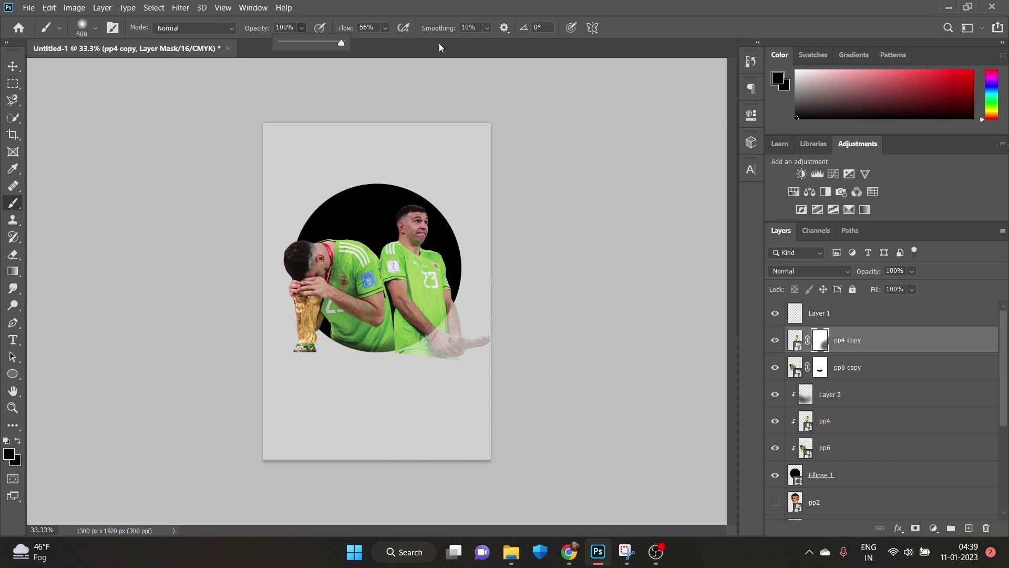
{"action": "left_click", "coordinate": [386, 28]}
{"action": "left_click_drag", "start_coordinate": [394, 42], "coordinate": [422, 43]}
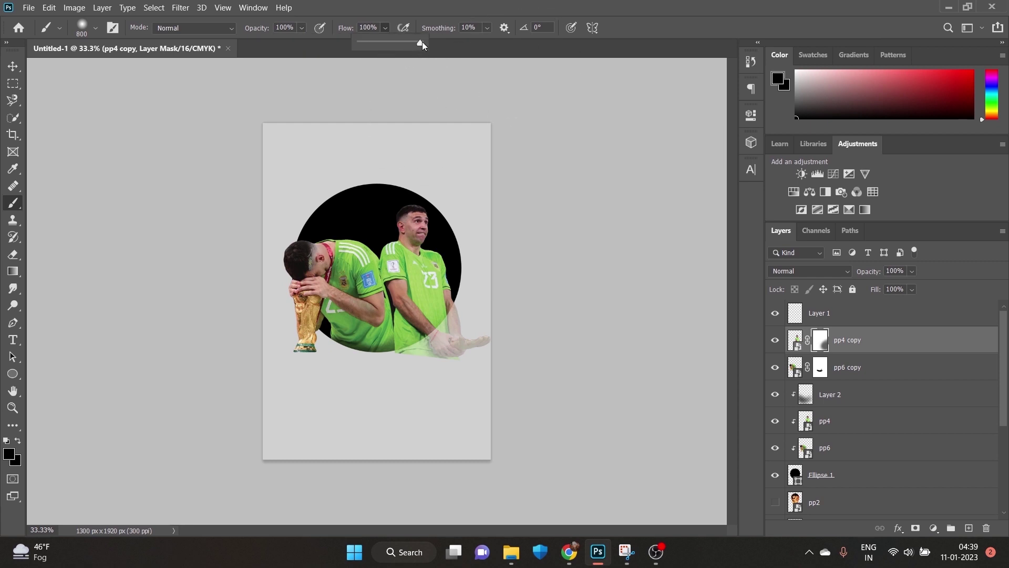
{"action": "mouse_move", "coordinate": [491, 266]}
{"action": "left_mouse_down"}
{"action": "mouse_move", "coordinate": [532, 356]}
{"action": "mouse_move", "coordinate": [541, 311]}
{"action": "left_mouse_up"}
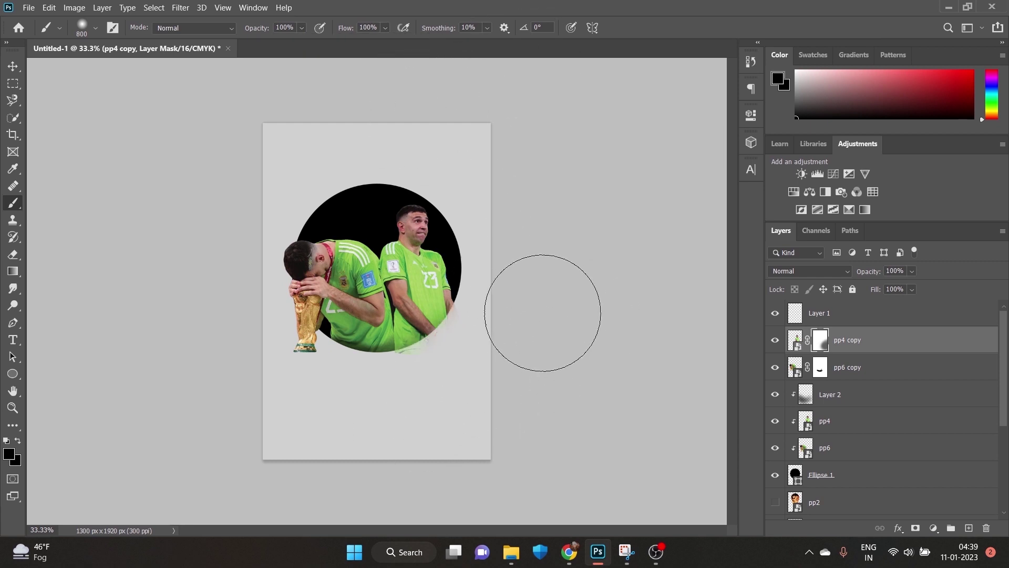
{"action": "left_click_drag", "start_coordinate": [455, 396], "coordinate": [408, 387]}
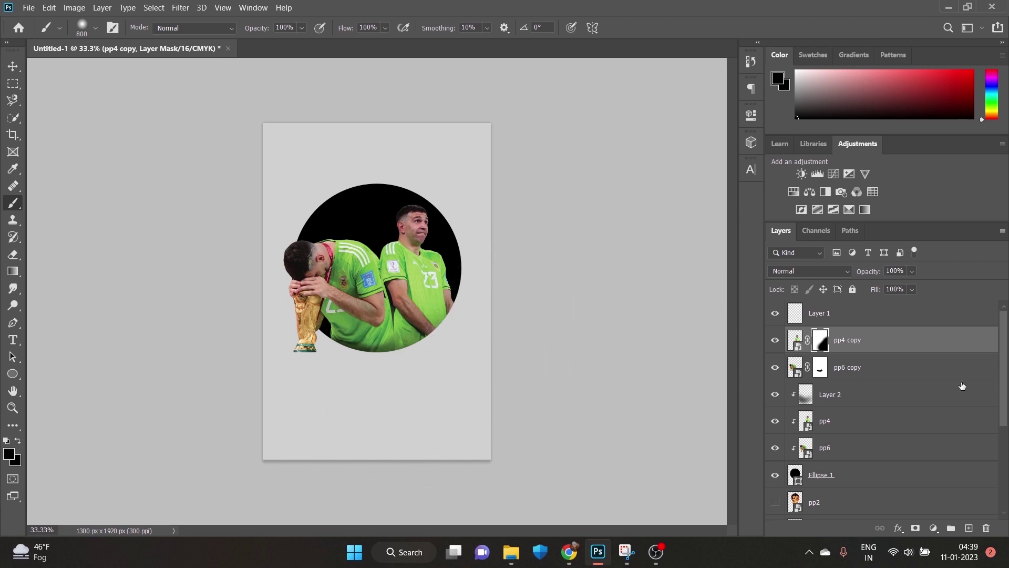
Create a new blank layer directly above pp6 copy.
{"action": "left_click", "coordinate": [792, 362]}
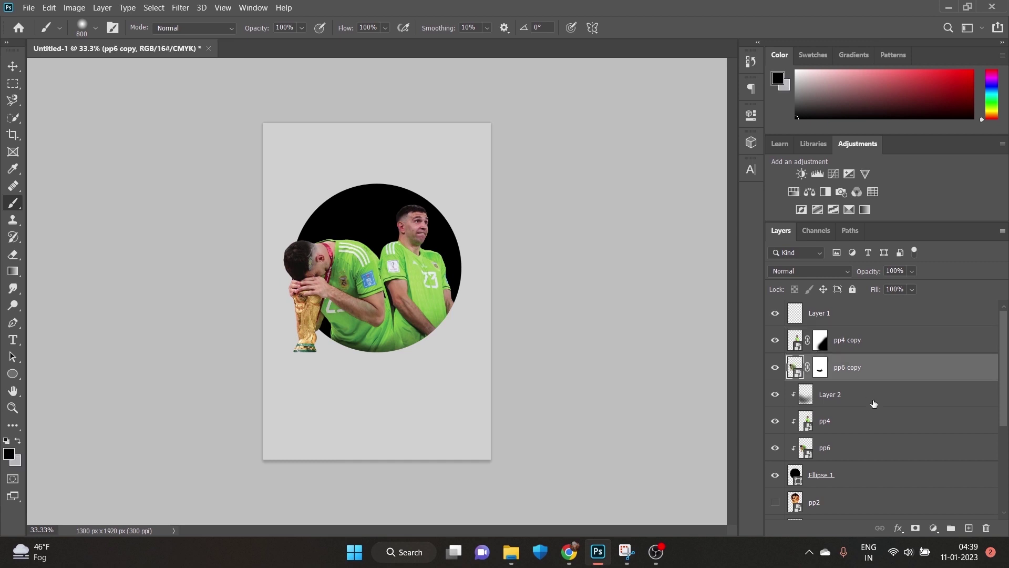
{"action": "left_click", "coordinate": [970, 529]}
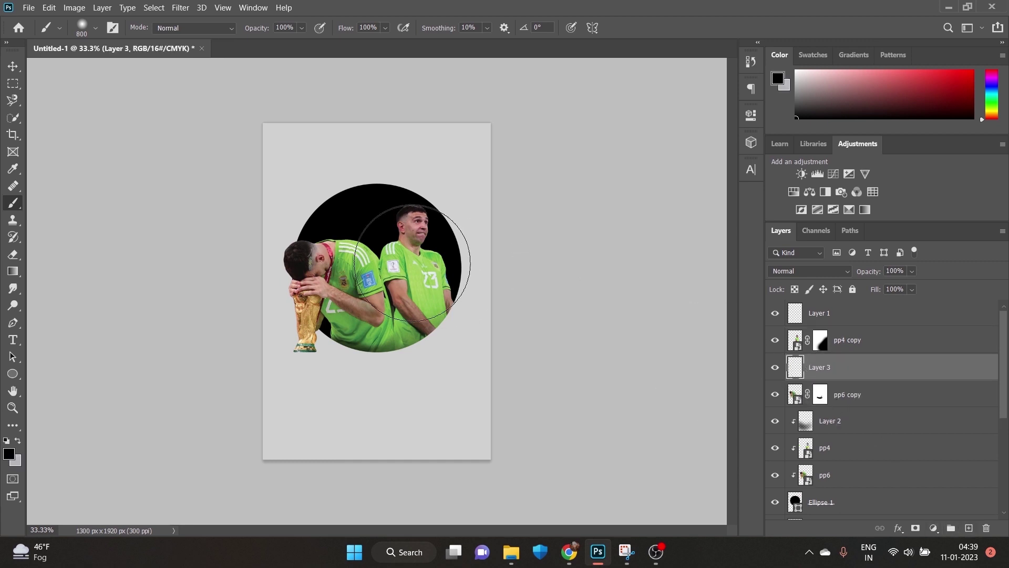
{"action": "left_click_drag", "start_coordinate": [413, 256], "coordinate": [446, 356]}
{"action": "key", "text": "ctrl+z"}
Stack Layer 3 between pp6 copy and pp4 copy, and paint a soft black 800 px shadow on it behind the trophy-holding player.
{"action": "left_click_drag", "start_coordinate": [881, 339], "coordinate": [887, 409]}
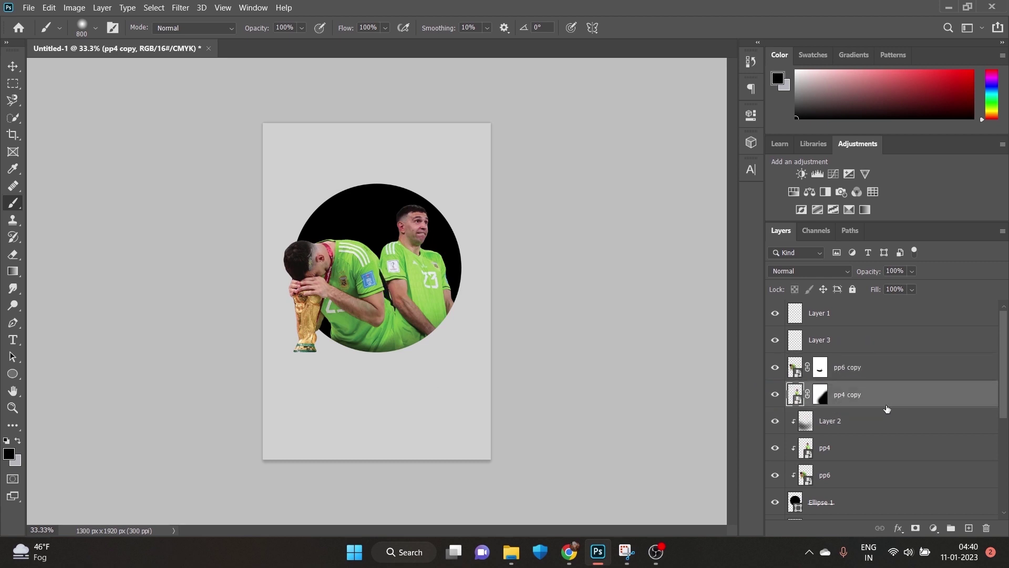
{"action": "left_click_drag", "start_coordinate": [843, 335], "coordinate": [847, 381]}
{"action": "left_click_drag", "start_coordinate": [316, 299], "coordinate": [358, 415]}
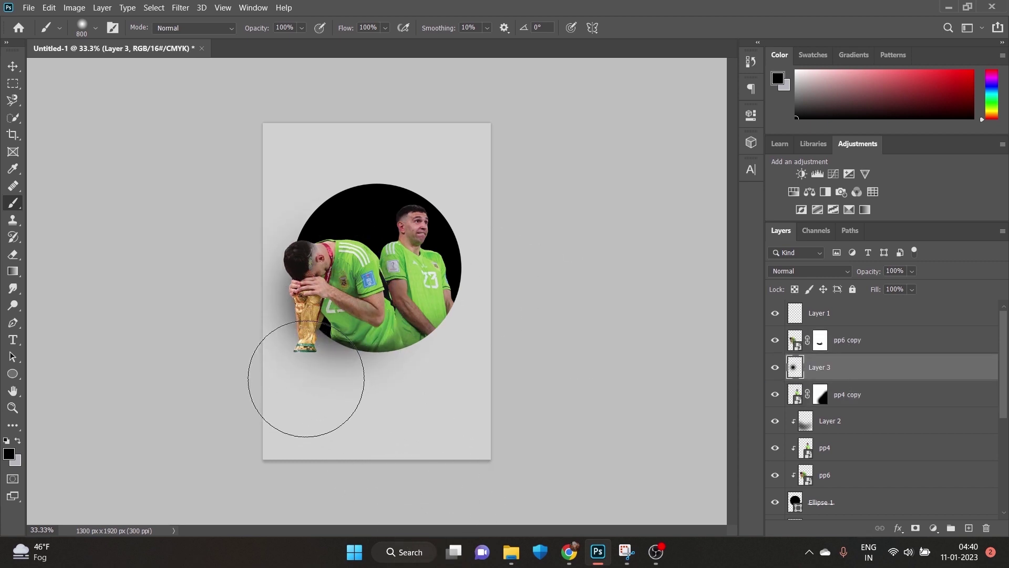
{"action": "key", "text": "bracketright"}
{"action": "key", "text": "bracketright"}
{"action": "key", "text": "bracketright"}
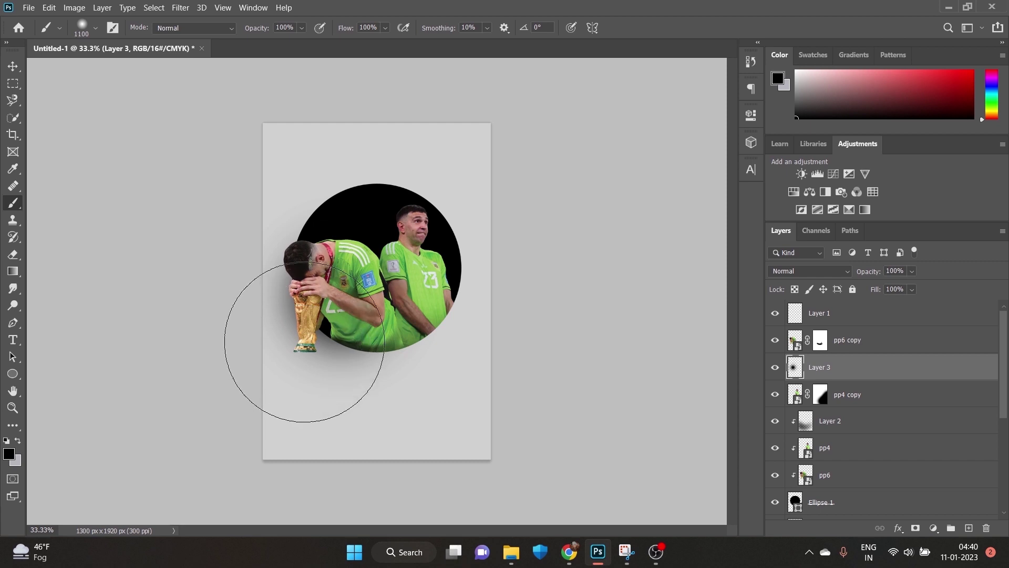
{"action": "key", "text": "bracketleft"}
{"action": "key", "text": "bracketleft"}
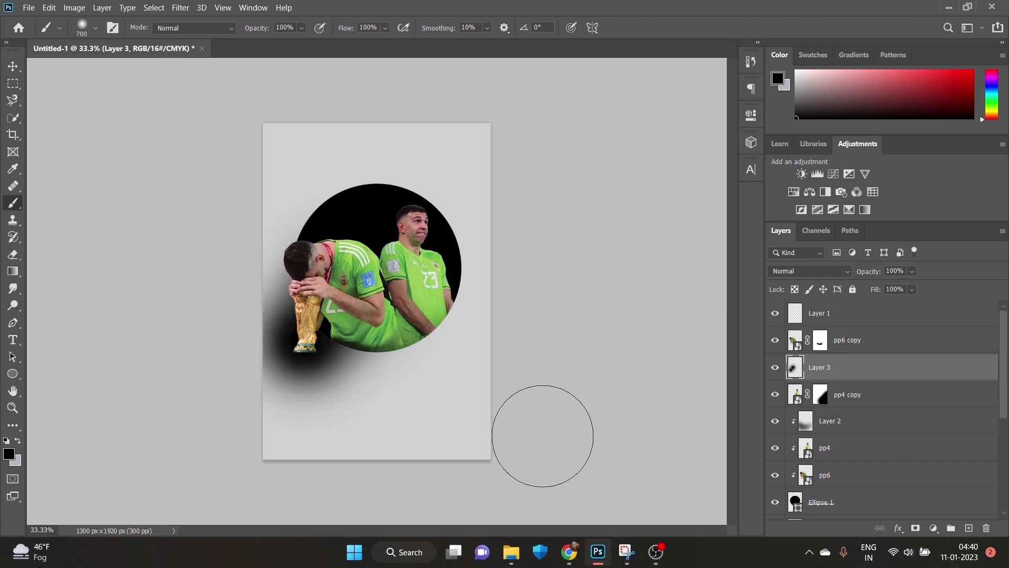
{"action": "key", "text": "ctrl+z"}
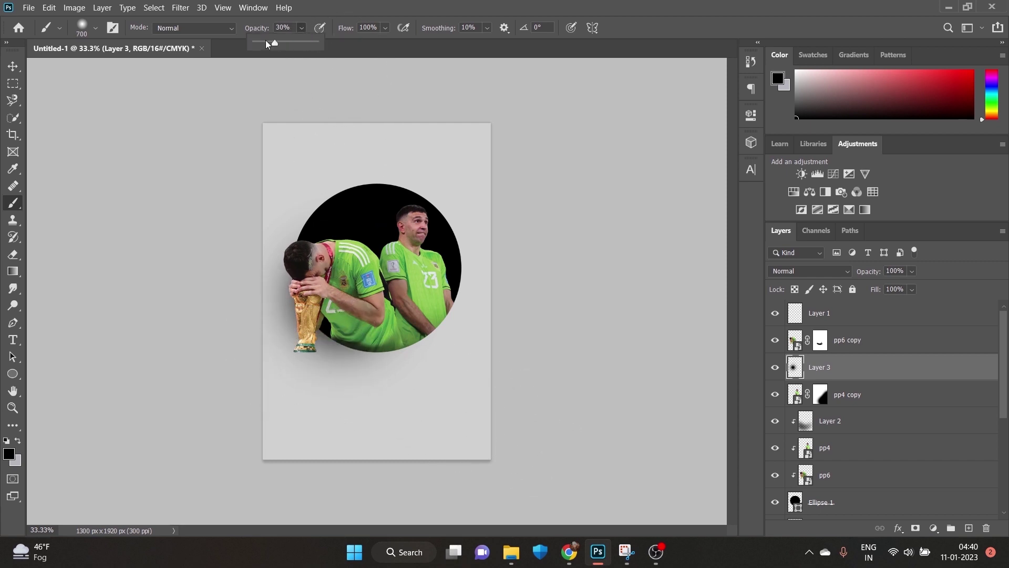
Set the brush opacity to 11% and toggle pp6 copy's visibility off and on.
{"action": "key", "text": "1"}
{"action": "key", "text": "1"}
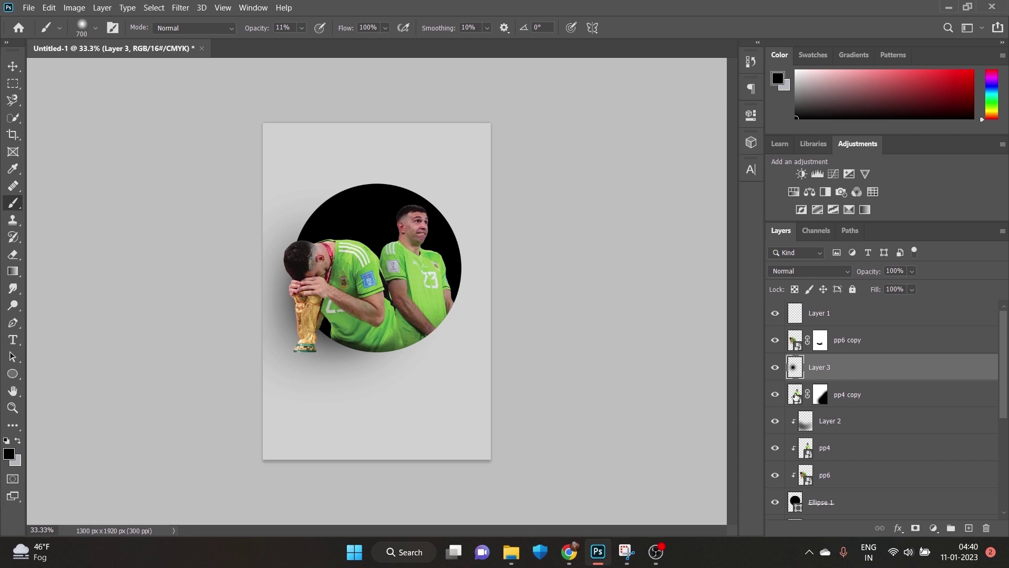
{"action": "left_click", "coordinate": [775, 340]}
{"action": "left_click", "coordinate": [775, 340]}
Target pp4 copy's layer mask and set the foreground colour to white (ffffff).
{"action": "left_click", "coordinate": [846, 407]}
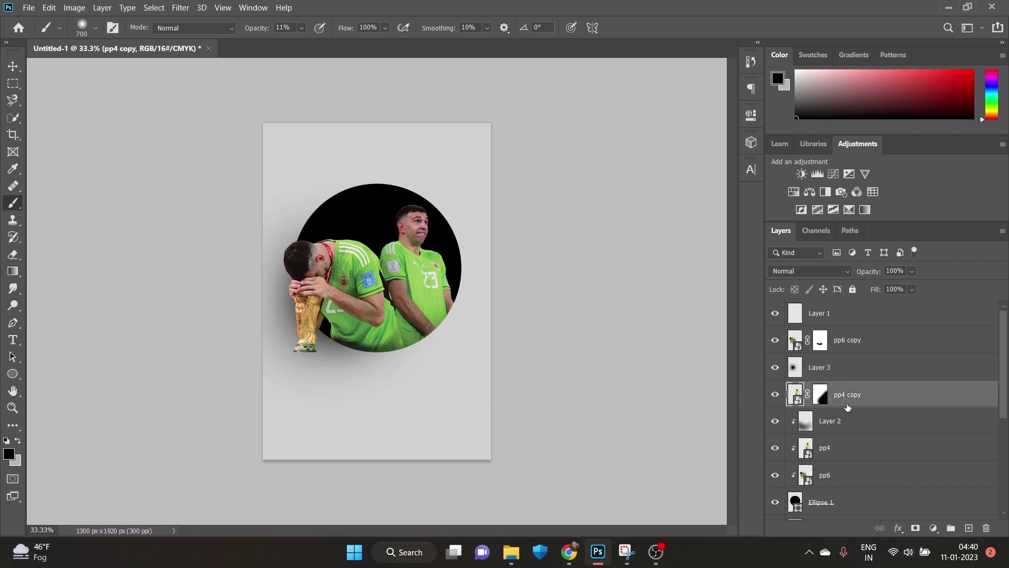
{"action": "left_click", "coordinate": [8, 453]}
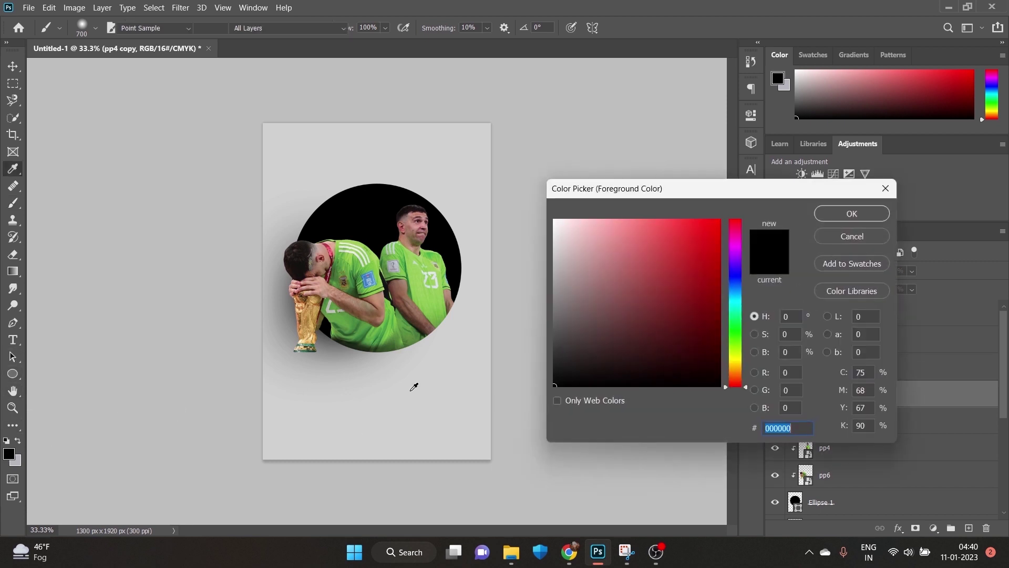
{"action": "type", "text": "ffffff"}
{"action": "left_click", "coordinate": [851, 213]}
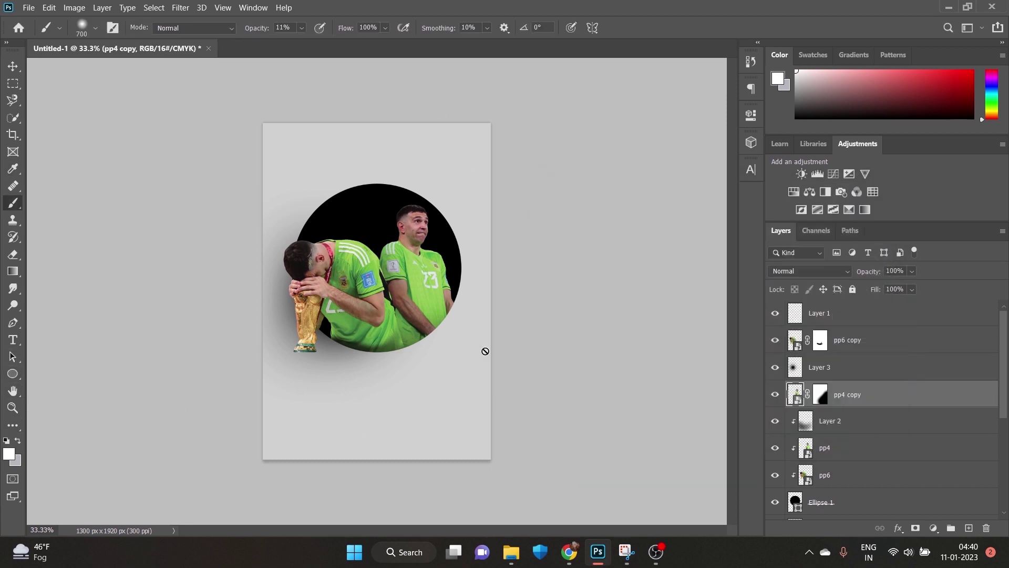
{"action": "left_click", "coordinate": [814, 396]}
{"action": "left_click", "coordinate": [8, 453]}
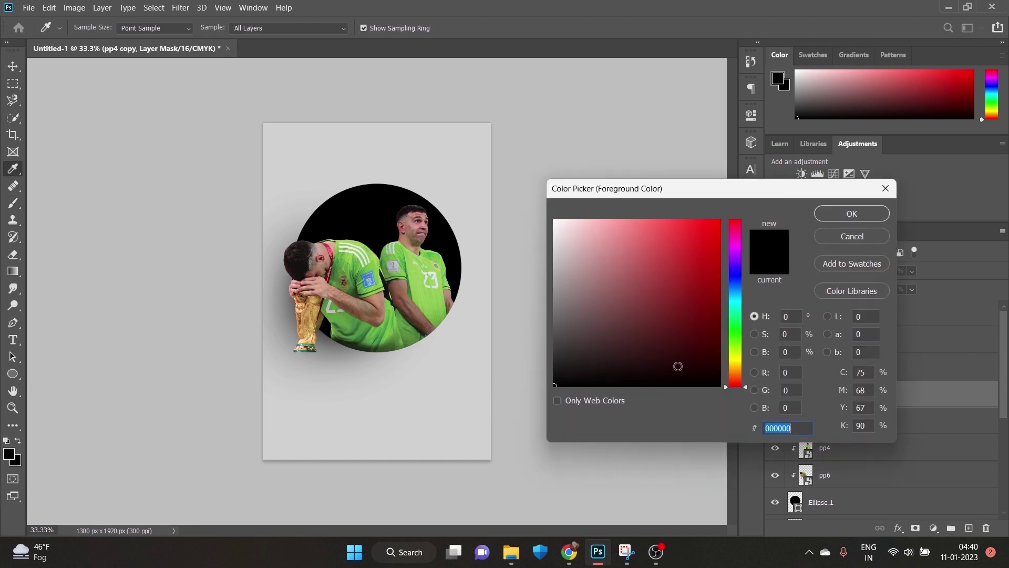
{"action": "type", "text": "ffffff"}
{"action": "left_click", "coordinate": [847, 214]}
Paint white on pp4 copy's mask at 11% opacity over the hands and trophy, reducing the brush to 250 px.
{"action": "mouse_move", "coordinate": [473, 326]}
{"action": "left_mouse_down"}
{"action": "mouse_move", "coordinate": [528, 330]}
{"action": "mouse_move", "coordinate": [481, 317]}
{"action": "left_mouse_up"}
{"action": "key", "text": "bracketleft"}
{"action": "key", "text": "bracketleft"}
{"action": "key", "text": "bracketleft"}
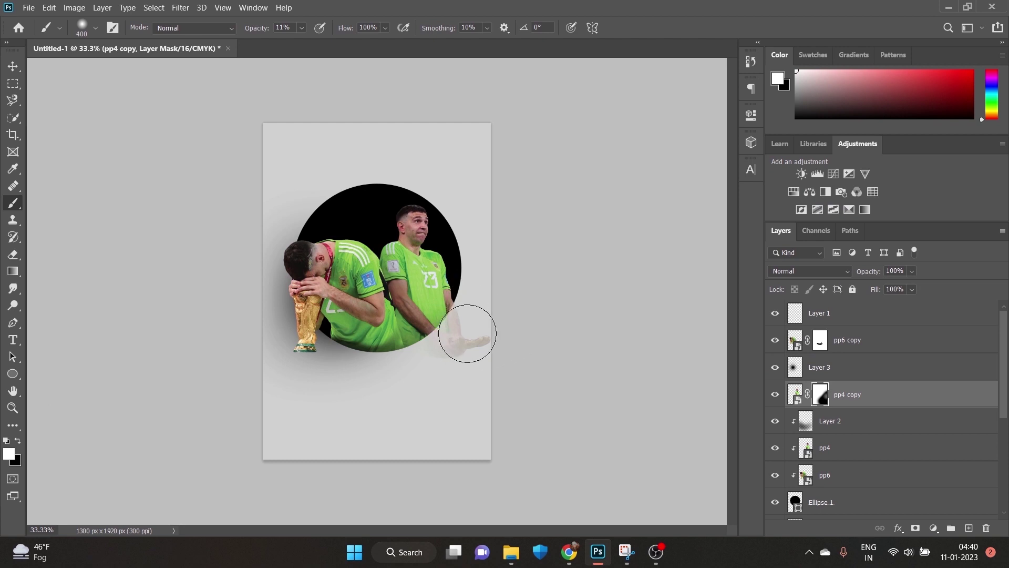
{"action": "key", "text": "bracketleft"}
{"action": "key", "text": "bracketleft"}
{"action": "key", "text": "bracketleft"}
{"action": "key", "text": "bracketleft"}
{"action": "left_click_drag", "start_coordinate": [461, 331], "coordinate": [462, 336]}
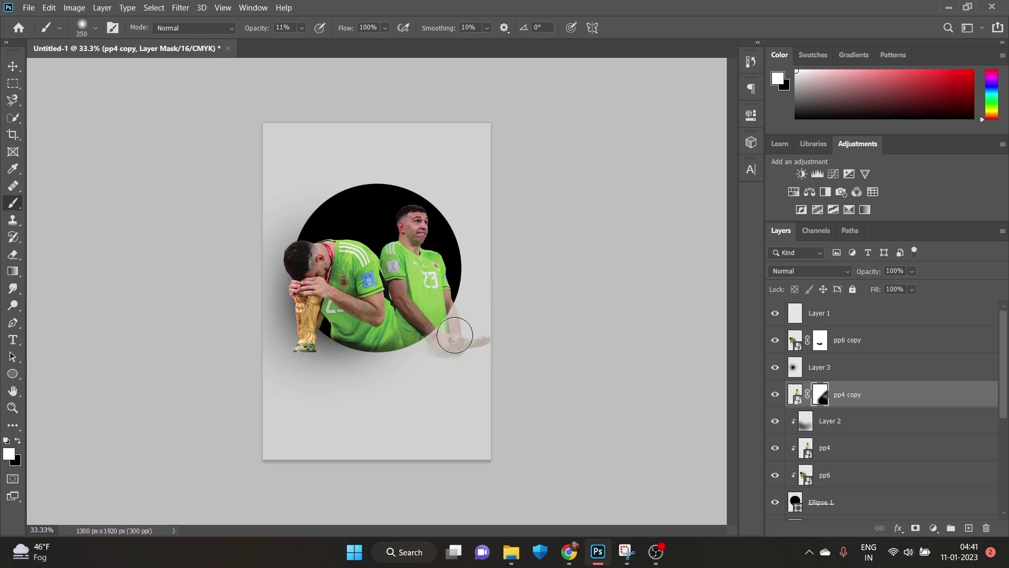
Set the brush opacity to 100% and paint white on the mask to fully restore the standing player's hands and trophy.
{"action": "key", "text": "0"}
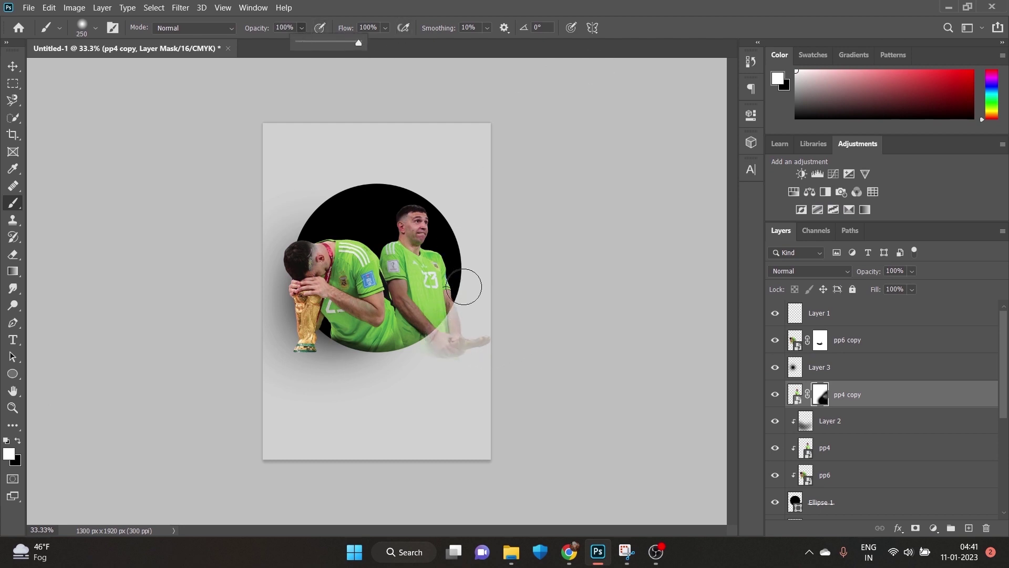
{"action": "left_click", "coordinate": [386, 28]}
{"action": "mouse_move", "coordinate": [444, 316]}
{"action": "left_mouse_down"}
{"action": "mouse_move", "coordinate": [490, 332]}
{"action": "mouse_move", "coordinate": [438, 319]}
{"action": "mouse_move", "coordinate": [468, 325]}
{"action": "mouse_move", "coordinate": [466, 336]}
{"action": "mouse_move", "coordinate": [443, 336]}
{"action": "left_mouse_up"}
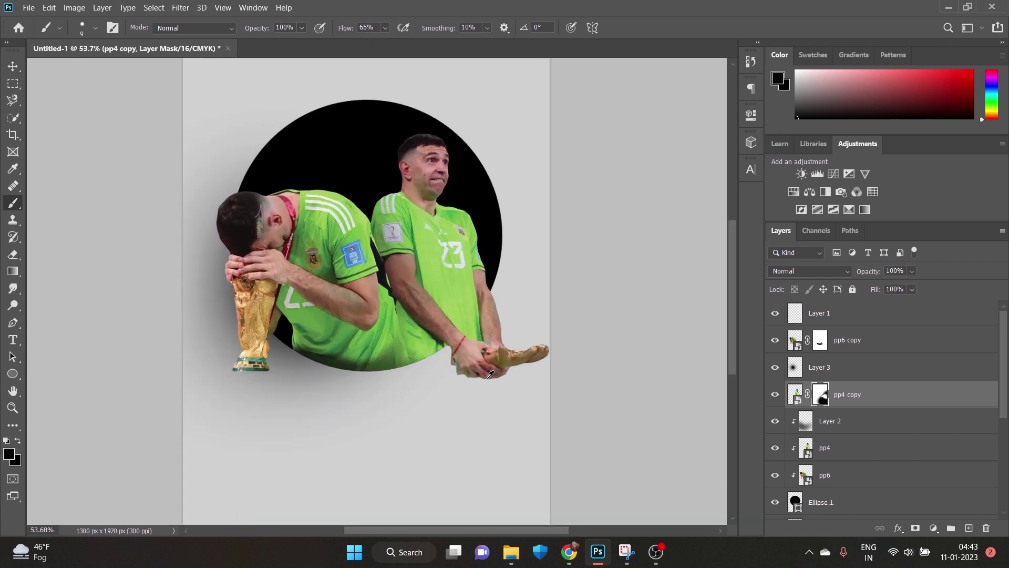
Mask out the leftover grey-green fringe along the outer edge of the wrist and hand with a 9 px black brush.
{"action": "scroll", "coordinate": [388, 303], "scroll_direction": "up", "scroll_amount": 10}
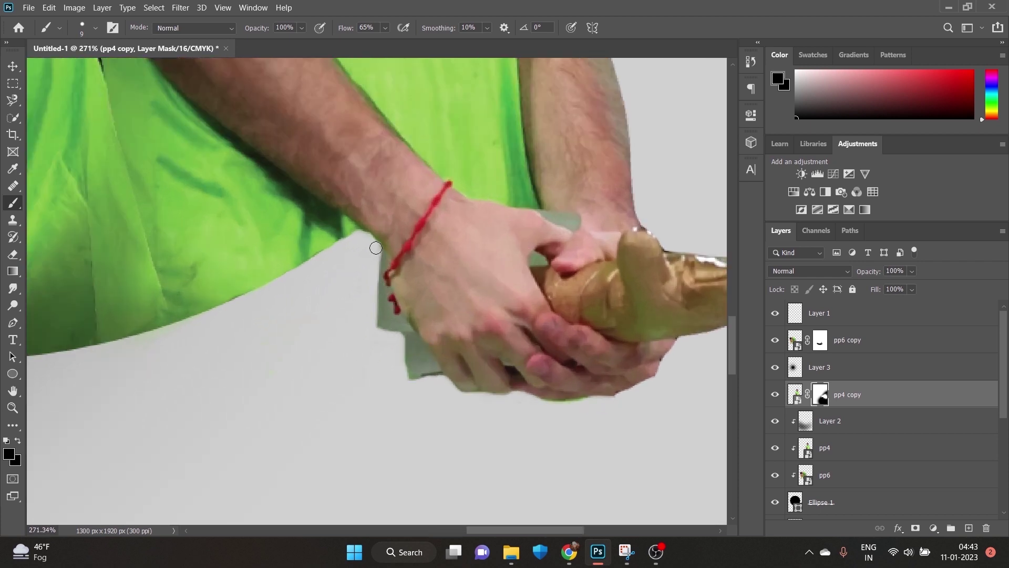
{"action": "left_click_drag", "start_coordinate": [387, 286], "coordinate": [404, 325]}
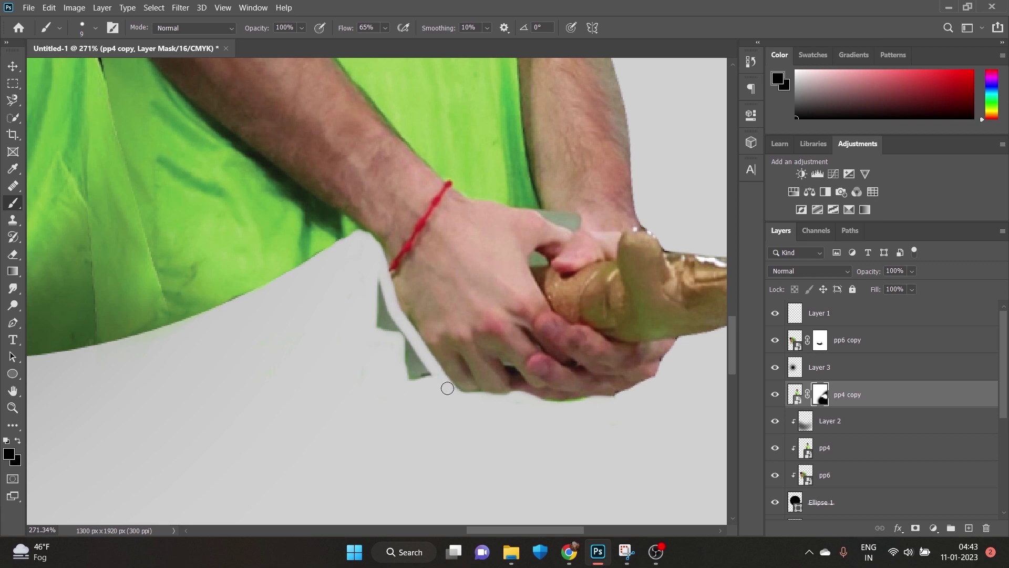
{"action": "mouse_move", "coordinate": [447, 388]}
{"action": "left_mouse_down"}
{"action": "mouse_move", "coordinate": [401, 351]}
{"action": "mouse_move", "coordinate": [374, 286]}
{"action": "mouse_move", "coordinate": [383, 320]}
{"action": "mouse_move", "coordinate": [425, 379]}
{"action": "left_mouse_up"}
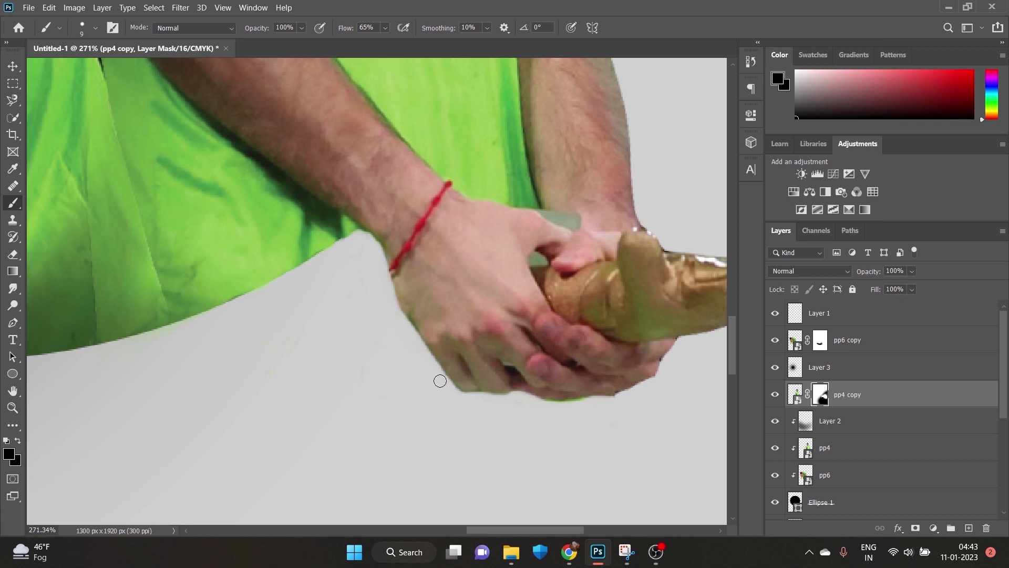
Add a new empty layer directly above Layer 2, beneath the pp4 copy layer.
{"action": "scroll", "coordinate": [440, 380], "scroll_direction": "down", "scroll_amount": 10}
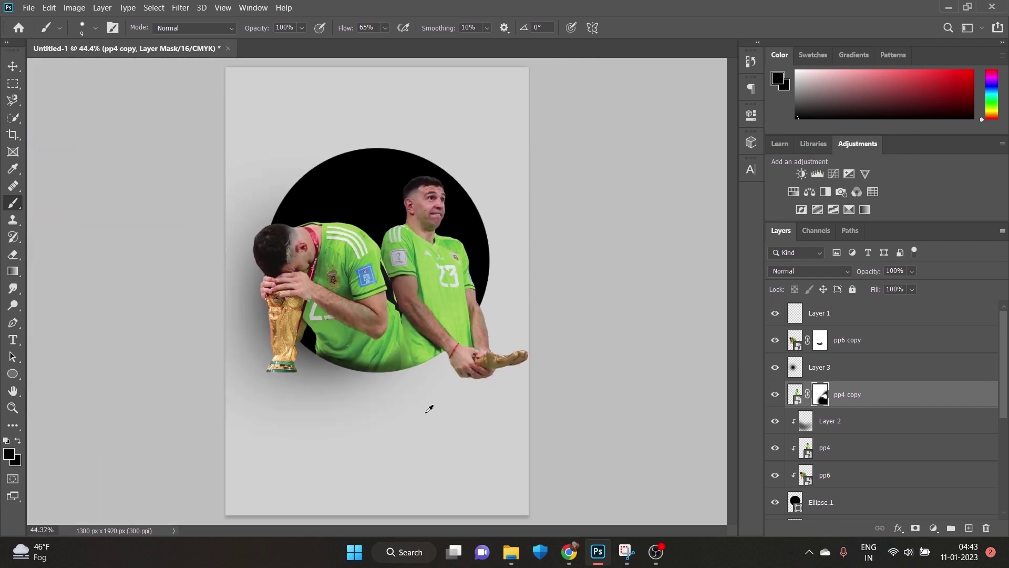
{"action": "scroll", "coordinate": [334, 375], "scroll_direction": "down", "scroll_amount": 1}
{"action": "left_click", "coordinate": [831, 420]}
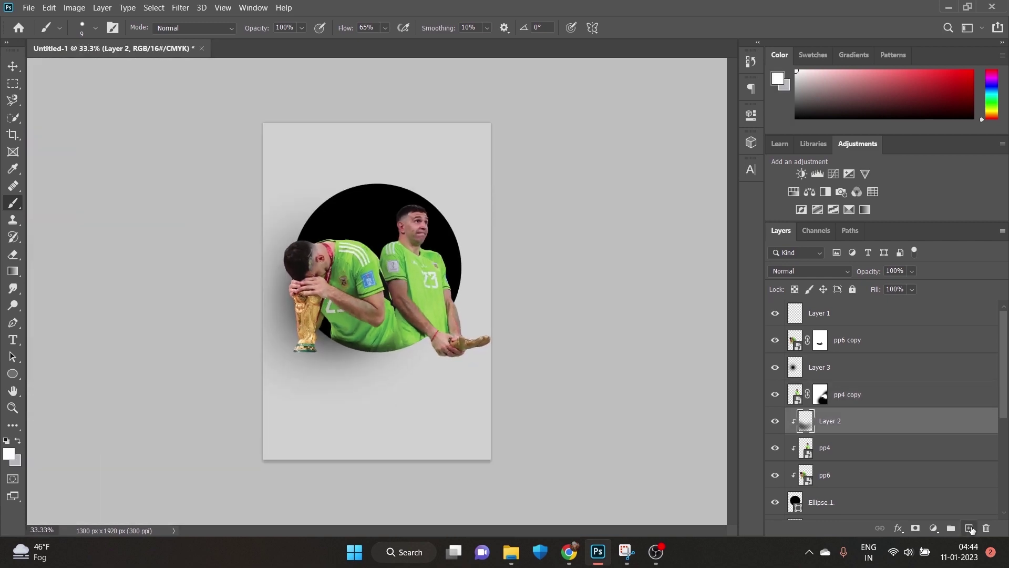
{"action": "left_click", "coordinate": [970, 528]}
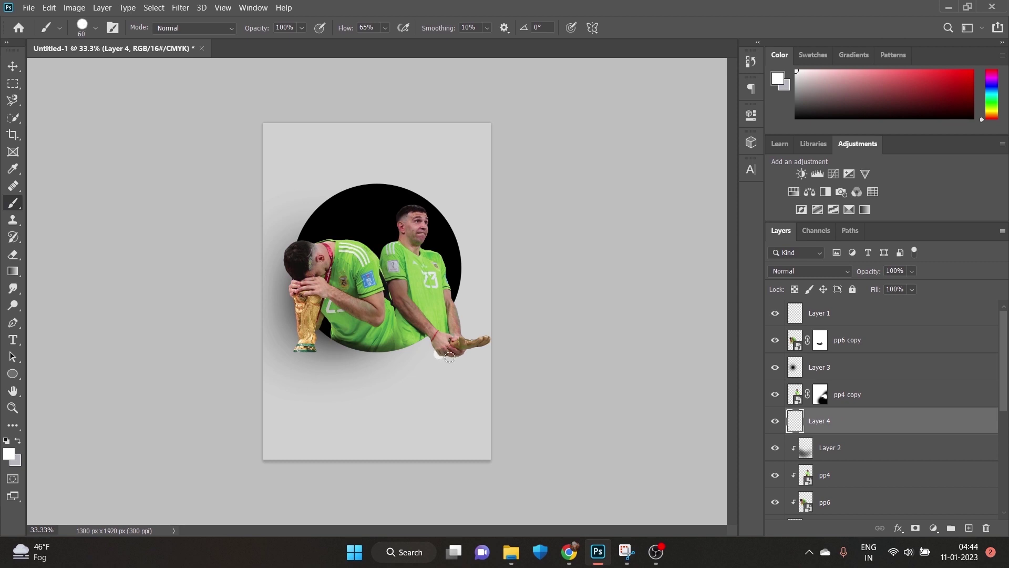
Paint a soft black shadow behind the standing player's hands using a 500 px brush at 11% opacity and 37% flow.
{"action": "key", "text": "bracketright"}
{"action": "key", "text": "bracketright"}
{"action": "key", "text": "bracketright"}
{"action": "left_click", "coordinate": [9, 454]}
{"action": "left_click", "coordinate": [457, 246]}
{"action": "key", "text": "Return"}
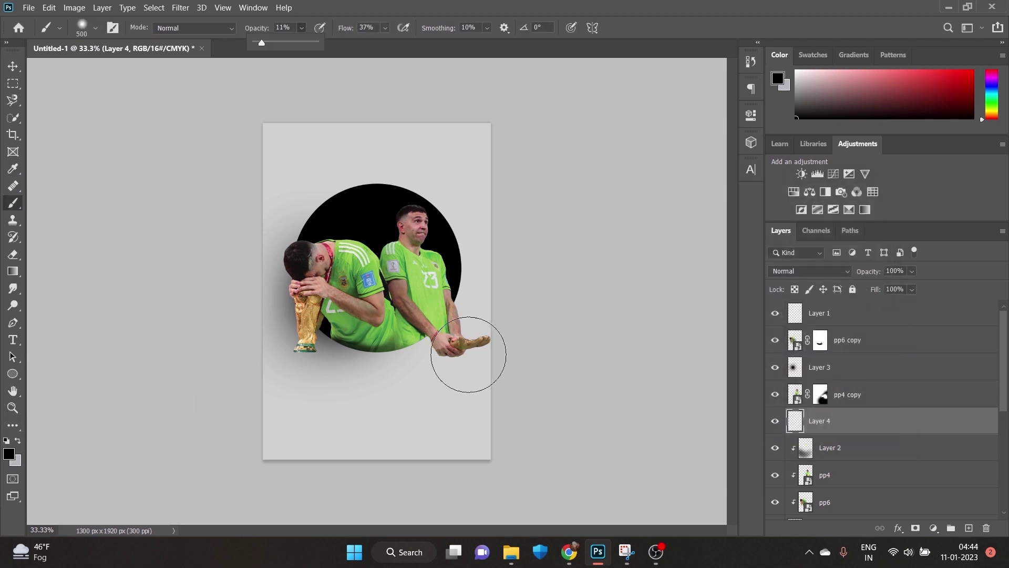
{"action": "mouse_move", "coordinate": [469, 345]}
{"action": "left_mouse_down"}
{"action": "mouse_move", "coordinate": [462, 338]}
{"action": "mouse_move", "coordinate": [451, 354]}
{"action": "mouse_move", "coordinate": [468, 334]}
{"action": "mouse_move", "coordinate": [423, 336]}
{"action": "mouse_move", "coordinate": [418, 347]}
{"action": "mouse_move", "coordinate": [415, 339]}
{"action": "left_mouse_up"}
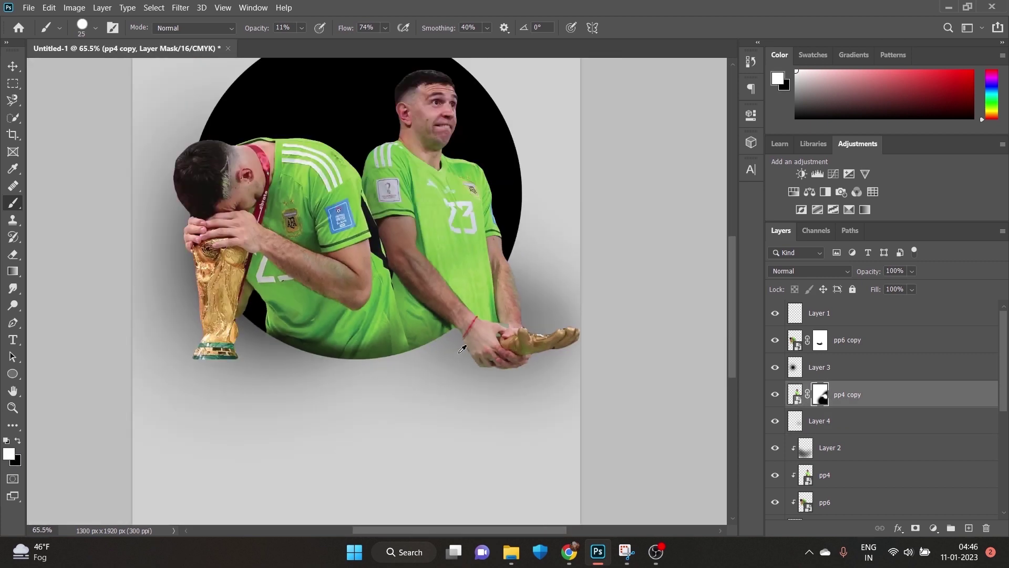
Show pp3, stack it directly below pp4 copy, and raise its outstretched-arms player above the other two players.
{"action": "scroll", "coordinate": [463, 349], "scroll_direction": "down", "scroll_amount": 3}
{"action": "scroll", "coordinate": [473, 352], "scroll_direction": "up", "scroll_amount": 1}
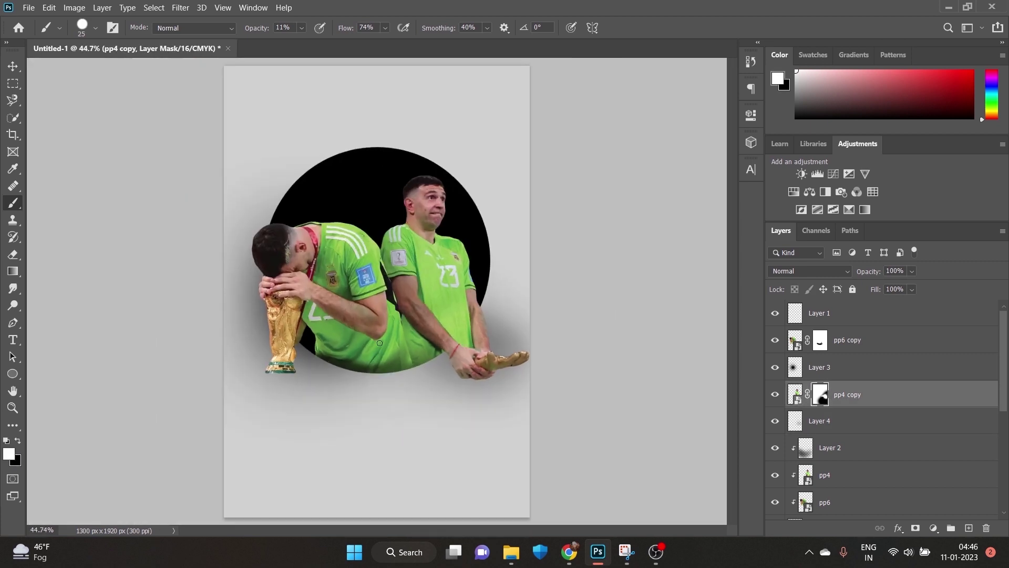
{"action": "scroll", "coordinate": [489, 358], "scroll_direction": "down", "scroll_amount": 2}
{"action": "scroll", "coordinate": [496, 360], "scroll_direction": "up", "scroll_amount": 1}
{"action": "key", "text": "v"}
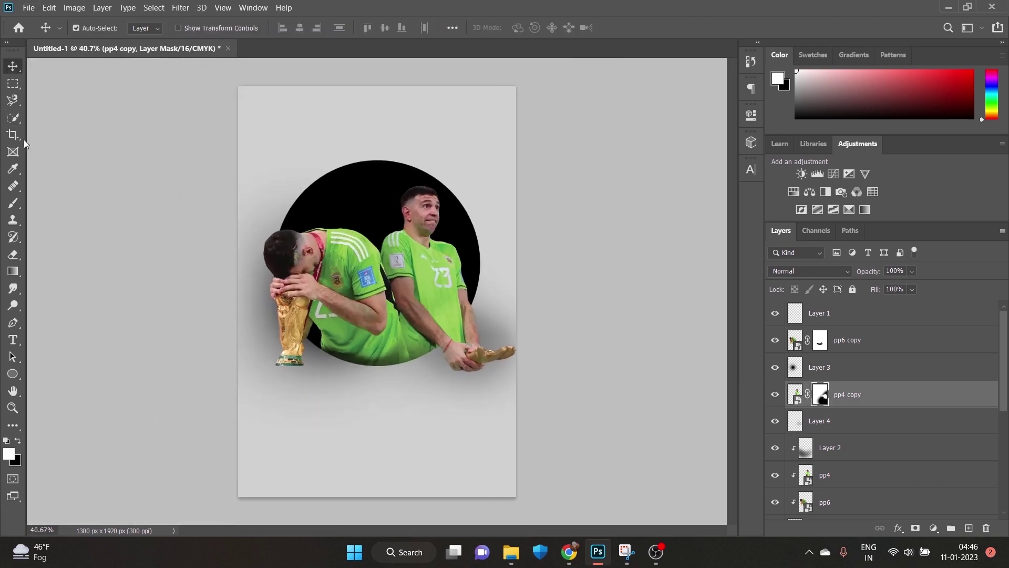
{"action": "scroll", "coordinate": [796, 452], "scroll_direction": "down", "scroll_amount": 5}
{"action": "scroll", "coordinate": [816, 474], "scroll_direction": "down", "scroll_amount": 1}
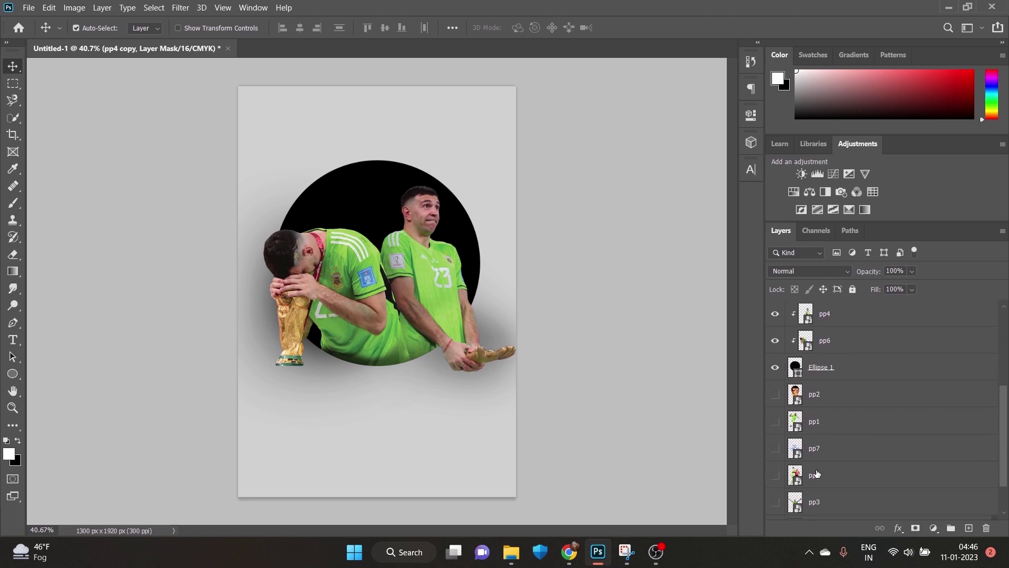
{"action": "left_click", "coordinate": [776, 502]}
{"action": "left_click_drag", "start_coordinate": [857, 515], "coordinate": [870, 420]}
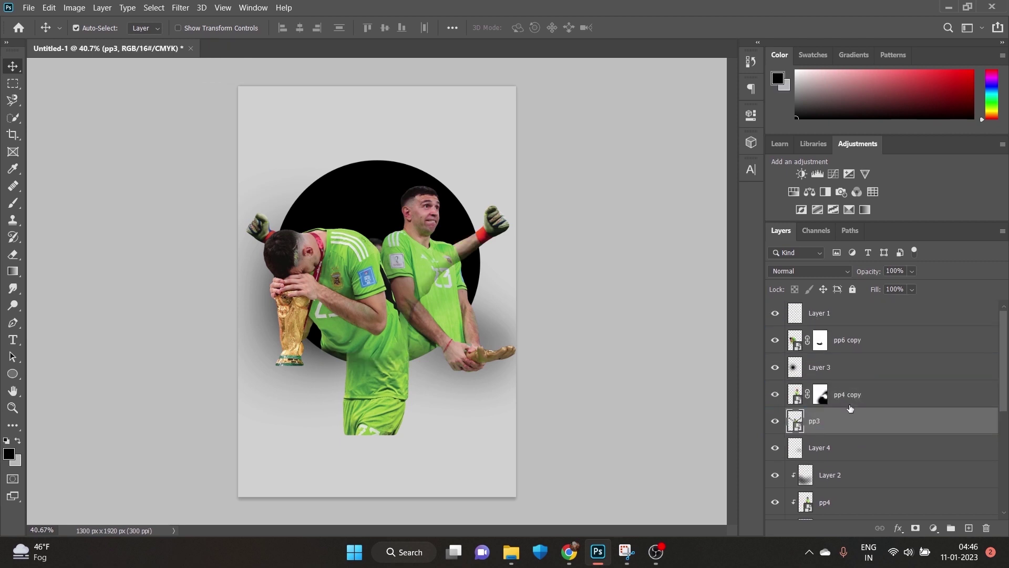
{"action": "left_click_drag", "start_coordinate": [486, 235], "coordinate": [482, 144]}
{"action": "left_click_drag", "start_coordinate": [482, 144], "coordinate": [482, 143]}
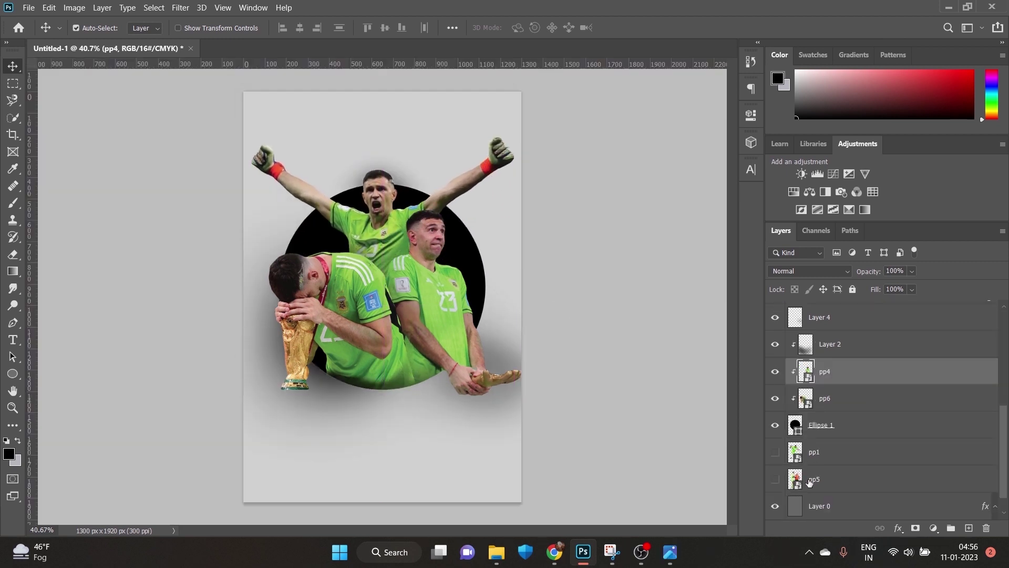
Move the pp1 layer to the top of the layer stack and show it.
{"action": "left_click", "coordinate": [814, 477]}
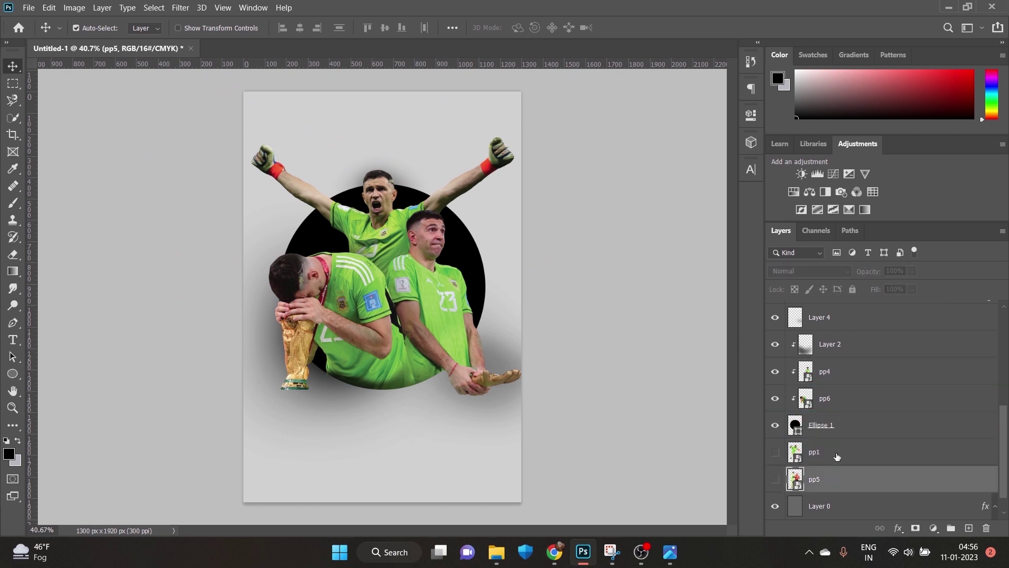
{"action": "left_click", "coordinate": [837, 452]}
{"action": "left_click_drag", "start_coordinate": [837, 452], "coordinate": [852, 302]}
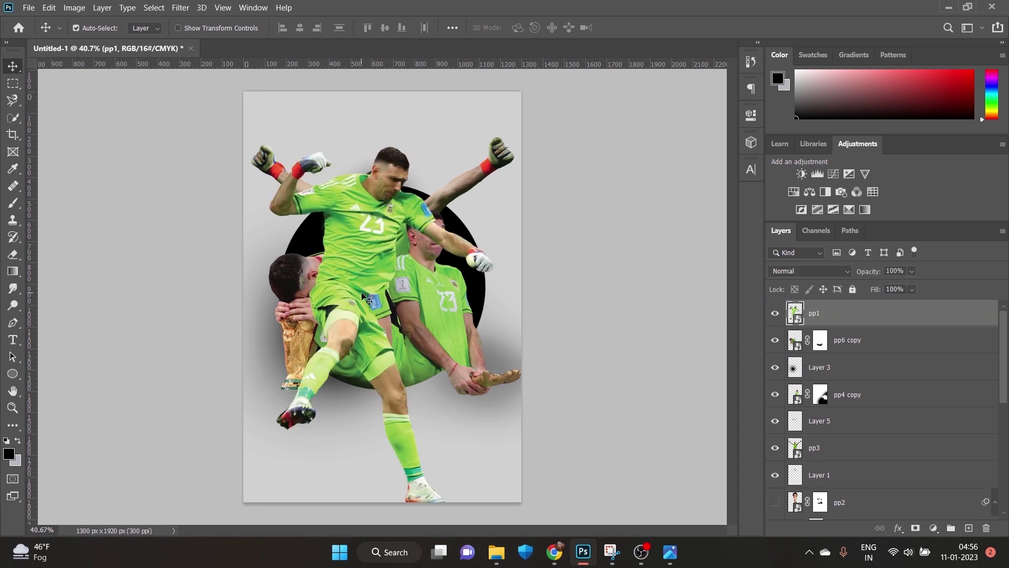
Scale the pp1 kicking player to 9.58% and place it centrally over the circle's lower edge, at about X 656, Y 1343 px.
{"action": "key", "text": "ctrl+t"}
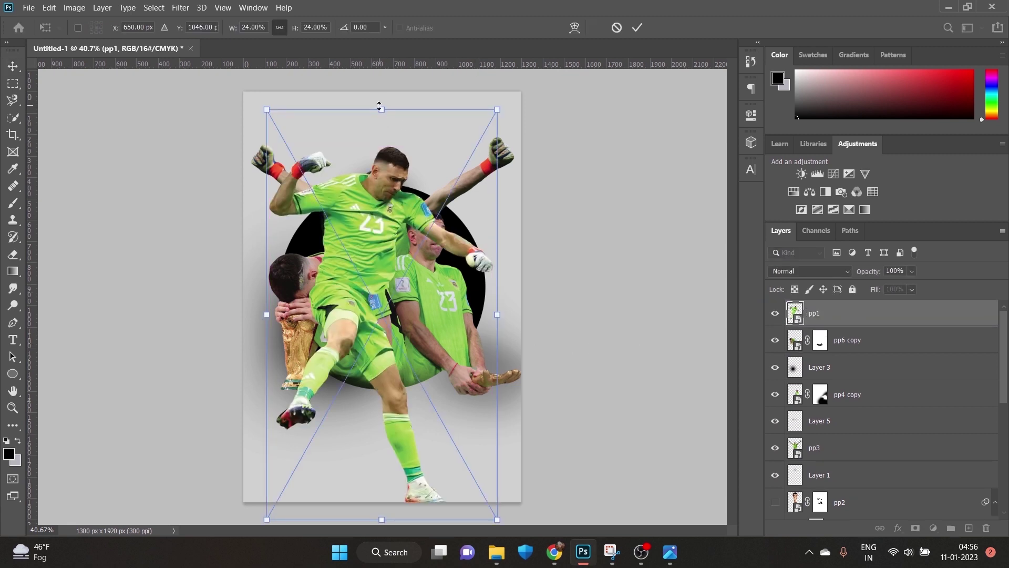
{"action": "left_click_drag", "start_coordinate": [380, 106], "coordinate": [381, 357]}
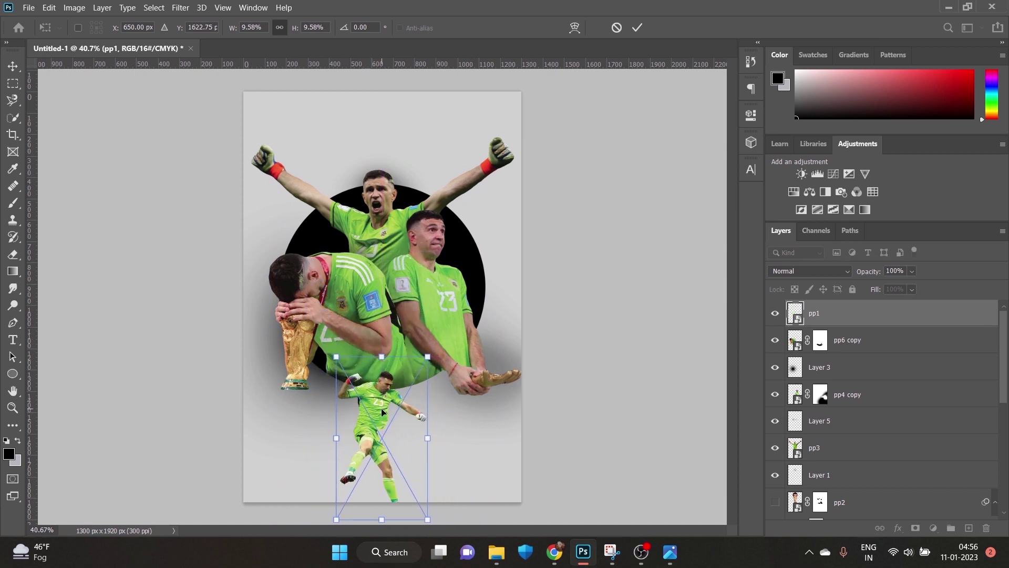
{"action": "left_click_drag", "start_coordinate": [382, 412], "coordinate": [387, 351]}
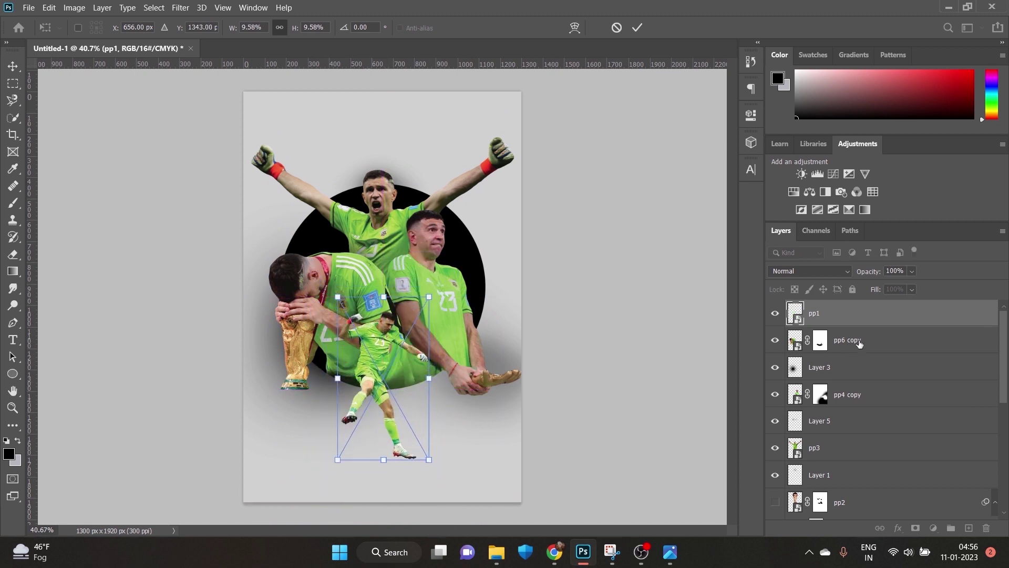
{"action": "key", "text": "Return"}
Group all layers from pp6 copy down to Ellipse 1, leaving pp1 outside the group.
{"action": "left_click", "coordinate": [875, 401], "text": "shift"}
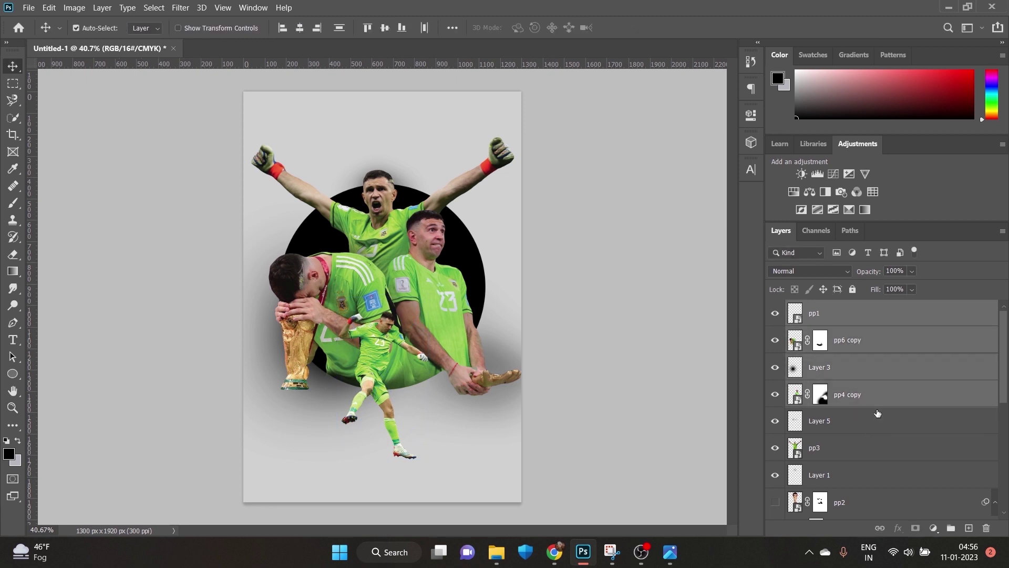
{"action": "left_click", "coordinate": [877, 420], "text": "shift"}
{"action": "left_click", "coordinate": [879, 447], "text": "shift"}
{"action": "left_click", "coordinate": [880, 476], "text": "shift"}
{"action": "left_click", "coordinate": [881, 495], "text": "shift"}
{"action": "scroll", "coordinate": [882, 480], "scroll_direction": "down", "scroll_amount": 2}
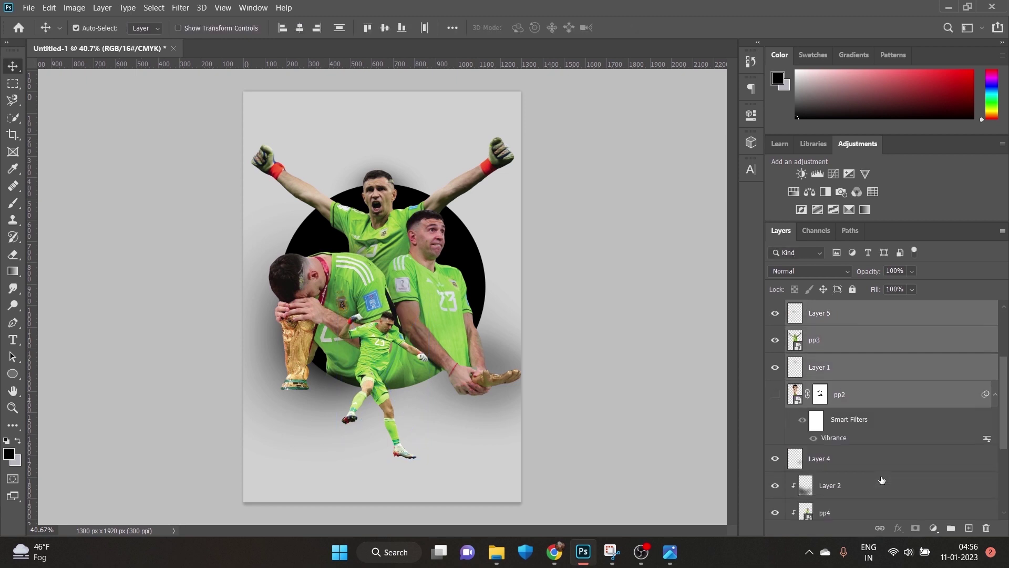
{"action": "left_click", "coordinate": [863, 464], "text": "shift"}
{"action": "scroll", "coordinate": [863, 464], "scroll_direction": "down", "scroll_amount": 1}
{"action": "left_click", "coordinate": [864, 441], "text": "shift"}
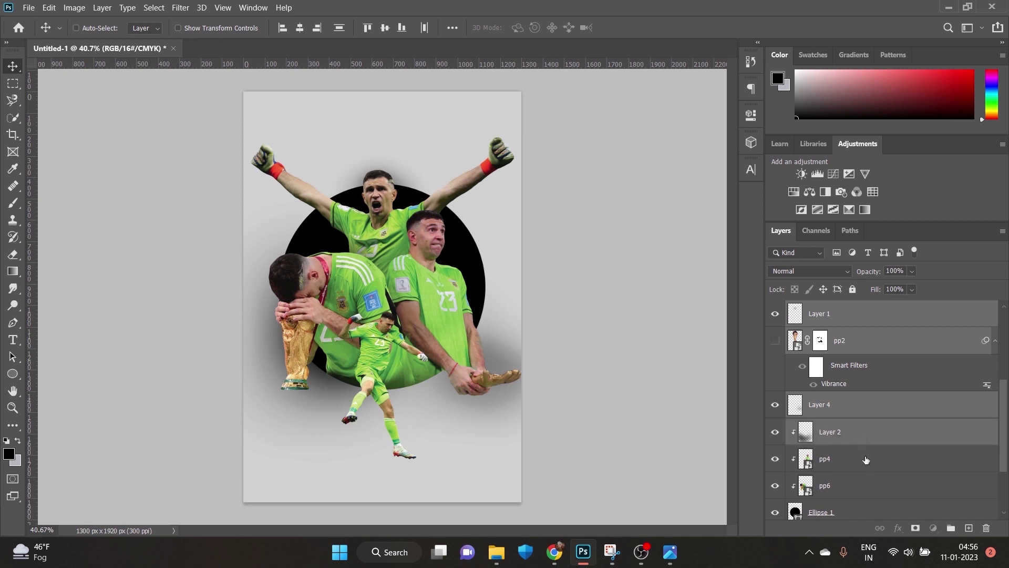
{"action": "left_click", "coordinate": [866, 459], "text": "shift"}
{"action": "left_click", "coordinate": [868, 486], "text": "shift"}
{"action": "scroll", "coordinate": [864, 473], "scroll_direction": "down", "scroll_amount": 2}
{"action": "left_click", "coordinate": [862, 434], "text": "shift"}
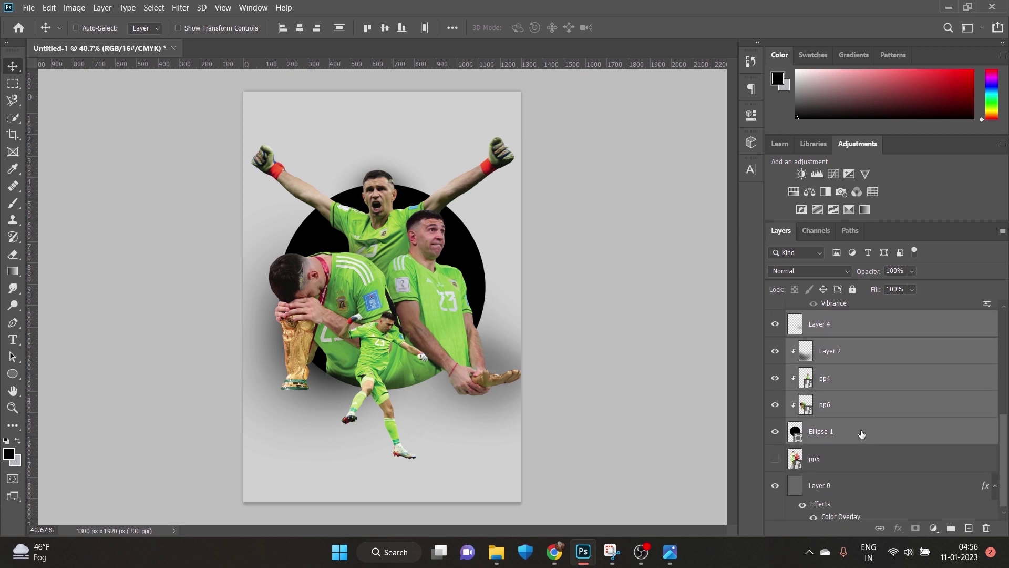
{"action": "scroll", "coordinate": [861, 420], "scroll_direction": "up", "scroll_amount": 5}
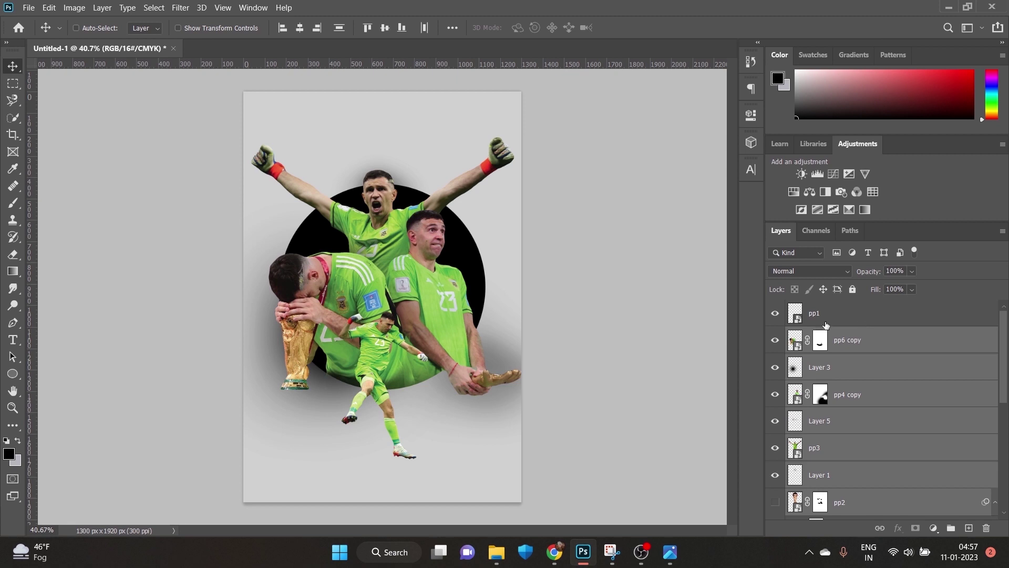
{"action": "key", "text": "ctrl+g"}
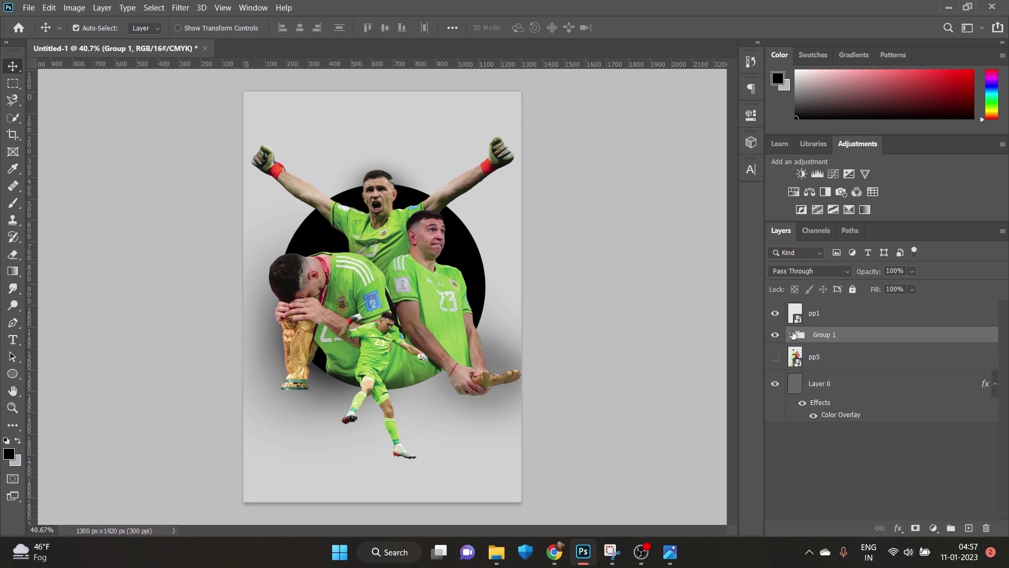
Add a Hue/Saturation adjustment layer above Group 1 and use it to slightly darken the artwork beneath.
{"action": "left_click", "coordinate": [934, 527]}
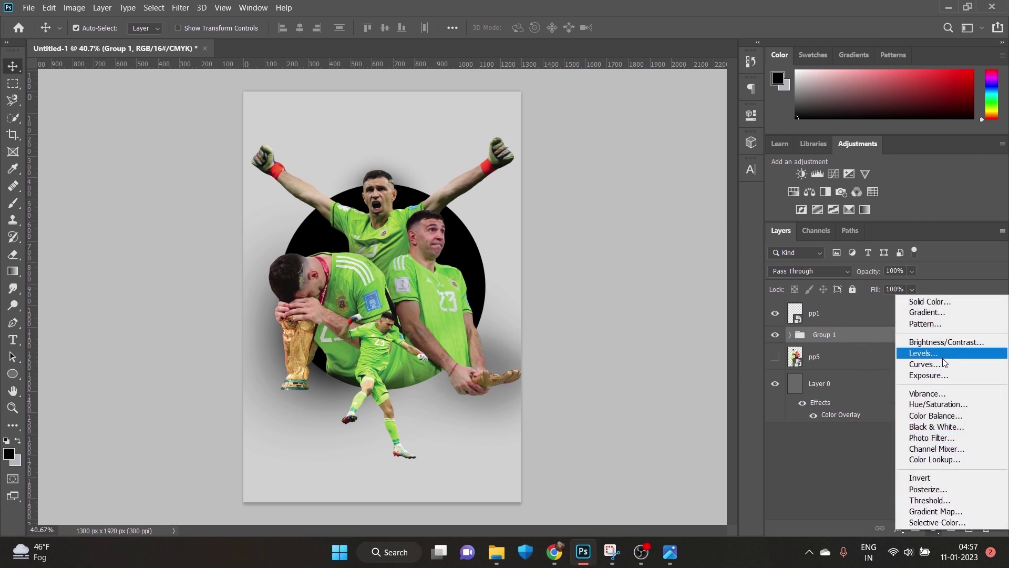
{"action": "left_click", "coordinate": [939, 404]}
{"action": "mouse_move", "coordinate": [640, 252]}
{"action": "left_mouse_down"}
{"action": "mouse_move", "coordinate": [592, 256]}
{"action": "mouse_move", "coordinate": [651, 259]}
{"action": "mouse_move", "coordinate": [625, 259]}
{"action": "left_mouse_up"}
{"action": "left_click", "coordinate": [718, 111]}
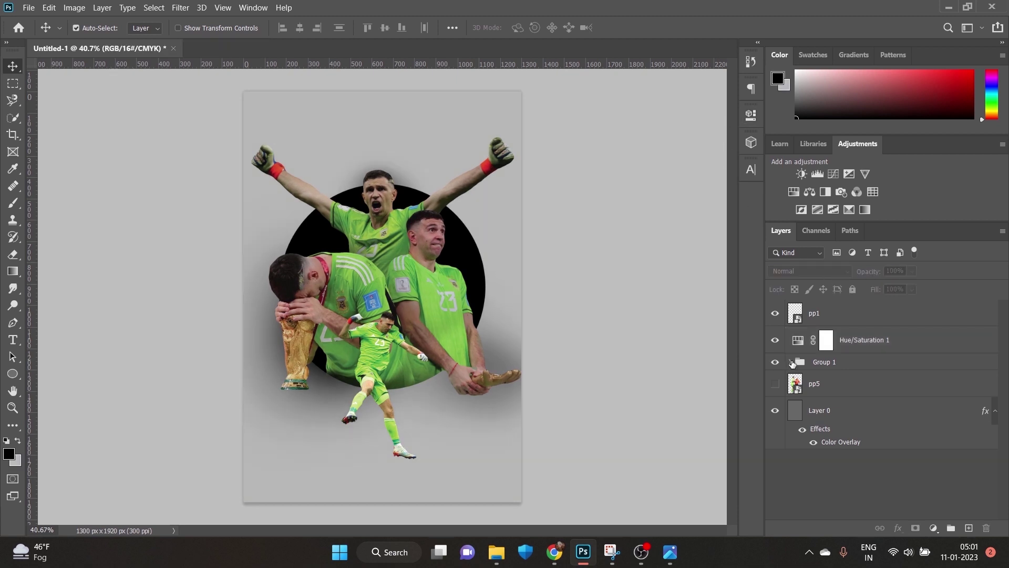
Move Group 1 up towards the poster's upper edge and shift the pp1 kicking player slightly upward.
{"action": "left_click", "coordinate": [789, 362]}
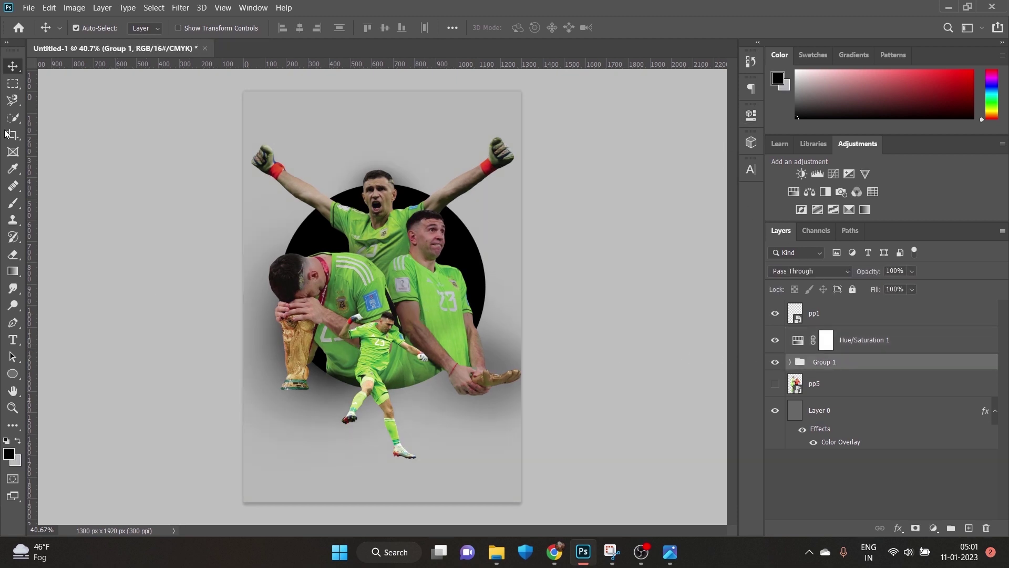
{"action": "key", "text": "ctrl+t"}
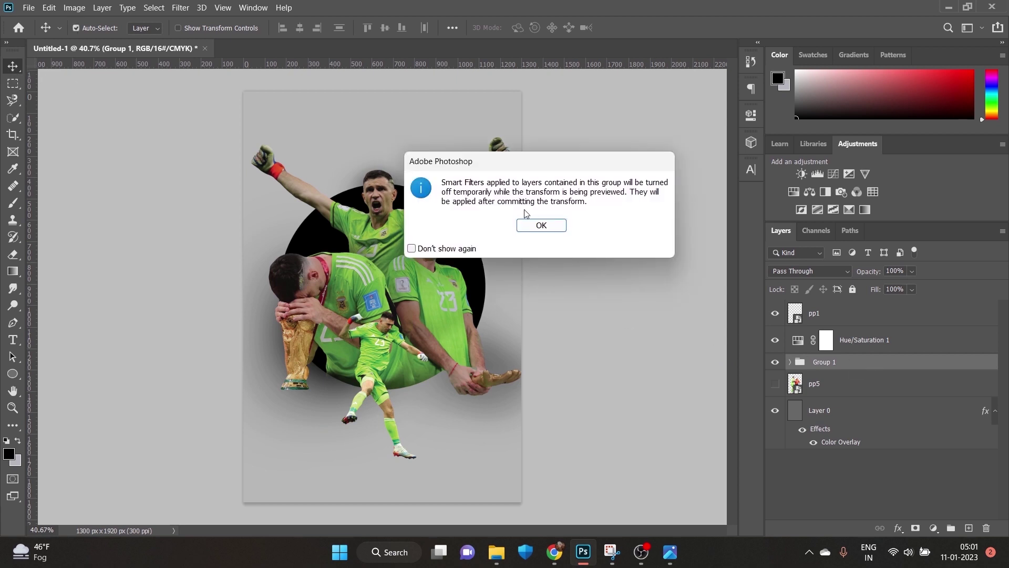
{"action": "left_click", "coordinate": [536, 222]}
{"action": "left_click_drag", "start_coordinate": [440, 292], "coordinate": [433, 254]}
{"action": "left_click", "coordinate": [652, 28]}
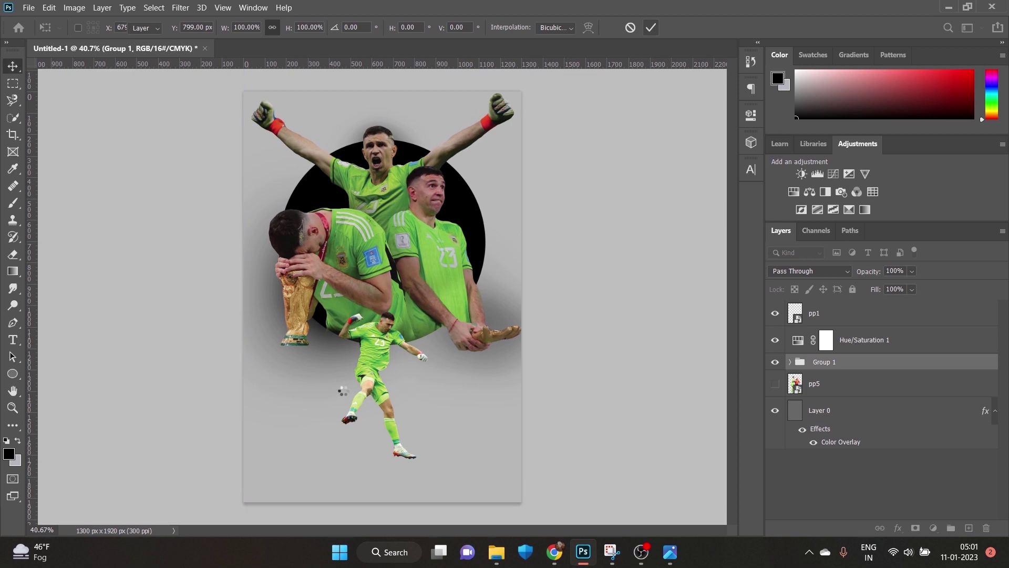
{"action": "left_click_drag", "start_coordinate": [362, 367], "coordinate": [364, 351]}
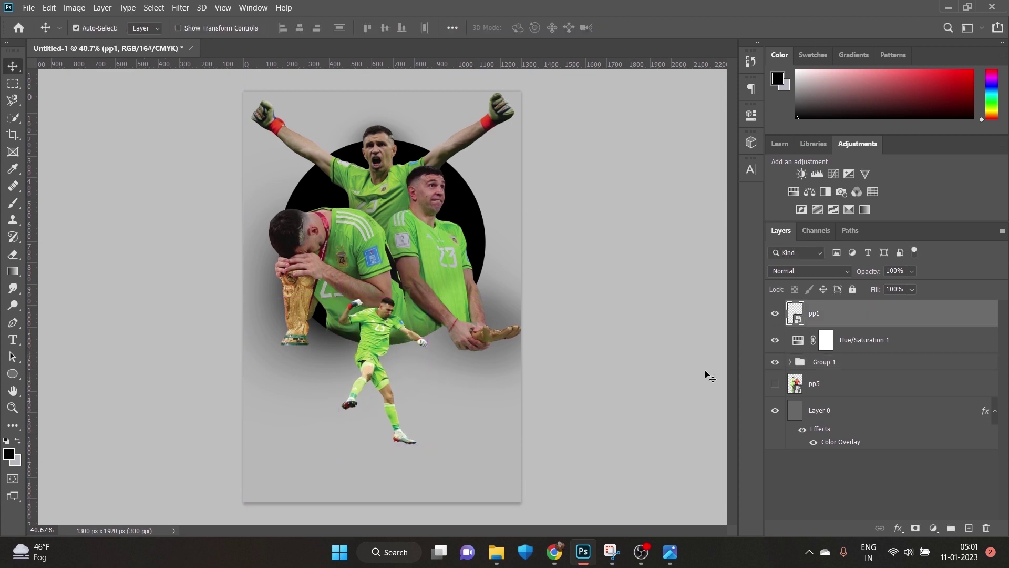
Add a layer mask to Group 1 and fade the area behind the kicking player with a soft 250 px black brush at 43% opacity.
{"action": "left_click", "coordinate": [842, 367]}
{"action": "left_click", "coordinate": [916, 528]}
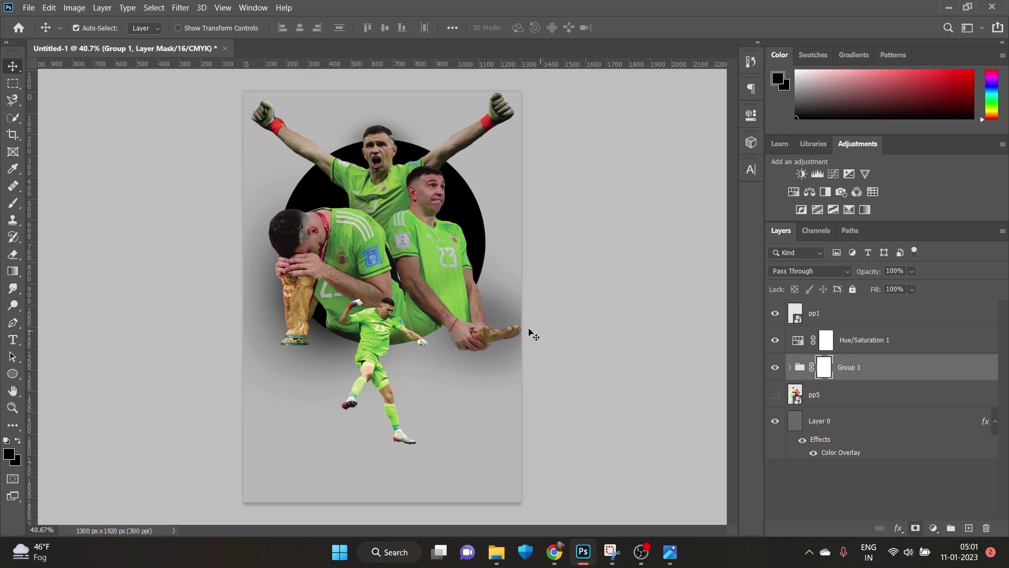
{"action": "key", "text": "b"}
{"action": "mouse_move", "coordinate": [398, 322]}
{"action": "left_mouse_down"}
{"action": "mouse_move", "coordinate": [375, 316]}
{"action": "mouse_move", "coordinate": [384, 306]}
{"action": "mouse_move", "coordinate": [377, 341]}
{"action": "mouse_move", "coordinate": [355, 333]}
{"action": "mouse_move", "coordinate": [366, 333]}
{"action": "mouse_move", "coordinate": [362, 319]}
{"action": "mouse_move", "coordinate": [406, 336]}
{"action": "mouse_move", "coordinate": [395, 331]}
{"action": "mouse_move", "coordinate": [383, 347]}
{"action": "mouse_move", "coordinate": [366, 348]}
{"action": "mouse_move", "coordinate": [371, 338]}
{"action": "mouse_move", "coordinate": [362, 357]}
{"action": "mouse_move", "coordinate": [367, 368]}
{"action": "mouse_move", "coordinate": [381, 321]}
{"action": "mouse_move", "coordinate": [371, 378]}
{"action": "mouse_move", "coordinate": [401, 418]}
{"action": "mouse_move", "coordinate": [379, 381]}
{"action": "mouse_move", "coordinate": [389, 335]}
{"action": "mouse_move", "coordinate": [369, 344]}
{"action": "mouse_move", "coordinate": [371, 359]}
{"action": "mouse_move", "coordinate": [357, 337]}
{"action": "mouse_move", "coordinate": [363, 318]}
{"action": "mouse_move", "coordinate": [385, 311]}
{"action": "left_mouse_up"}
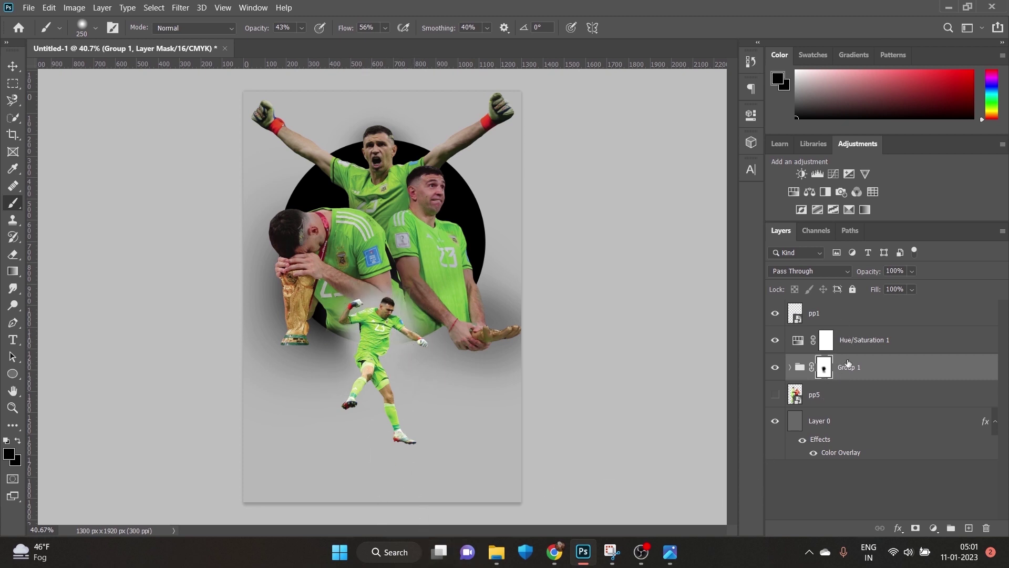
Add a new empty layer and place it directly below pp1.
{"action": "left_click", "coordinate": [849, 315]}
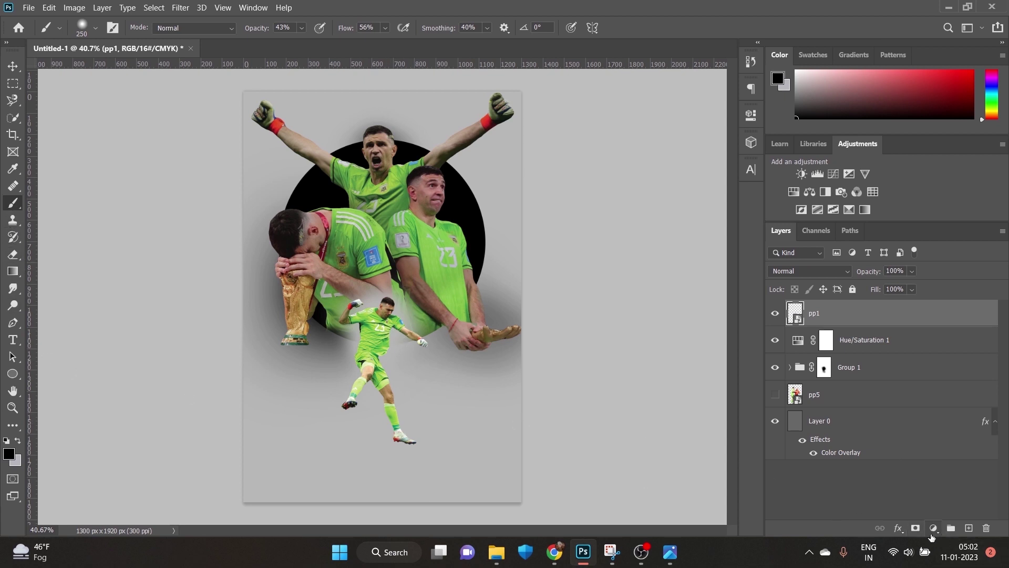
{"action": "left_click", "coordinate": [969, 528]}
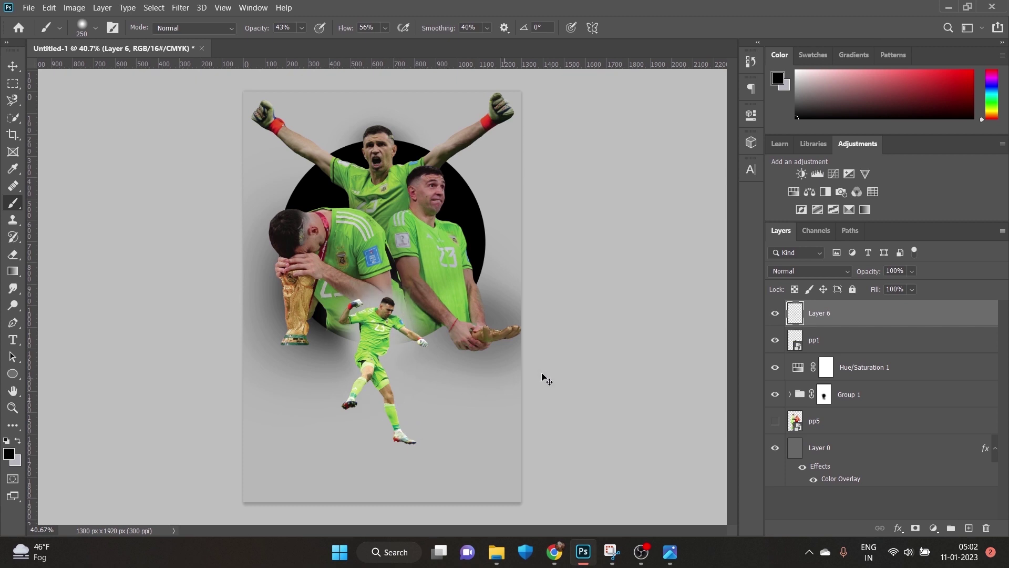
{"action": "left_click_drag", "start_coordinate": [812, 313], "coordinate": [815, 353]}
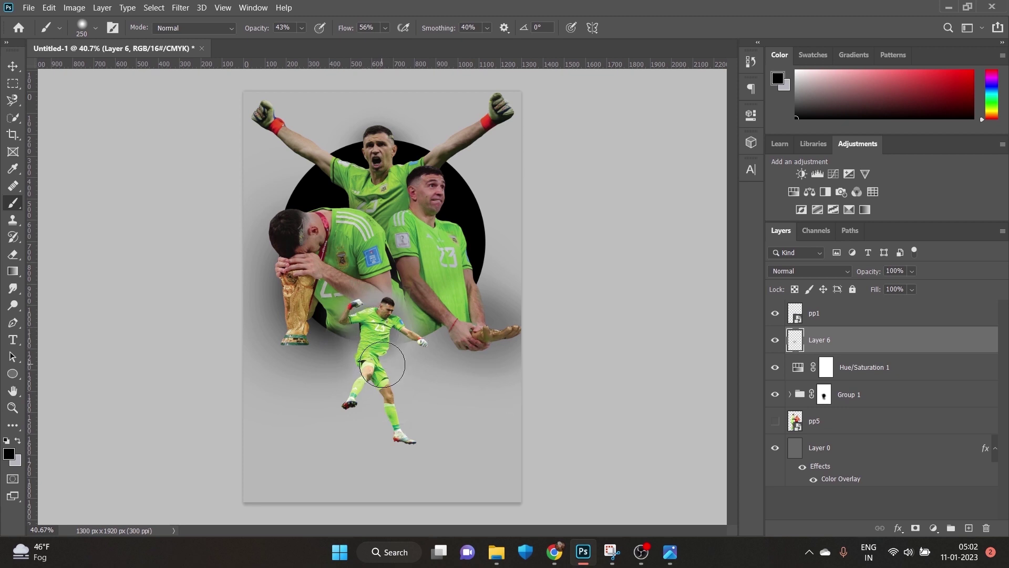
Flatten the brush tip into a thin horizontal ellipse, 322 px in size with 31% hardness.
{"action": "left_click", "coordinate": [95, 28]}
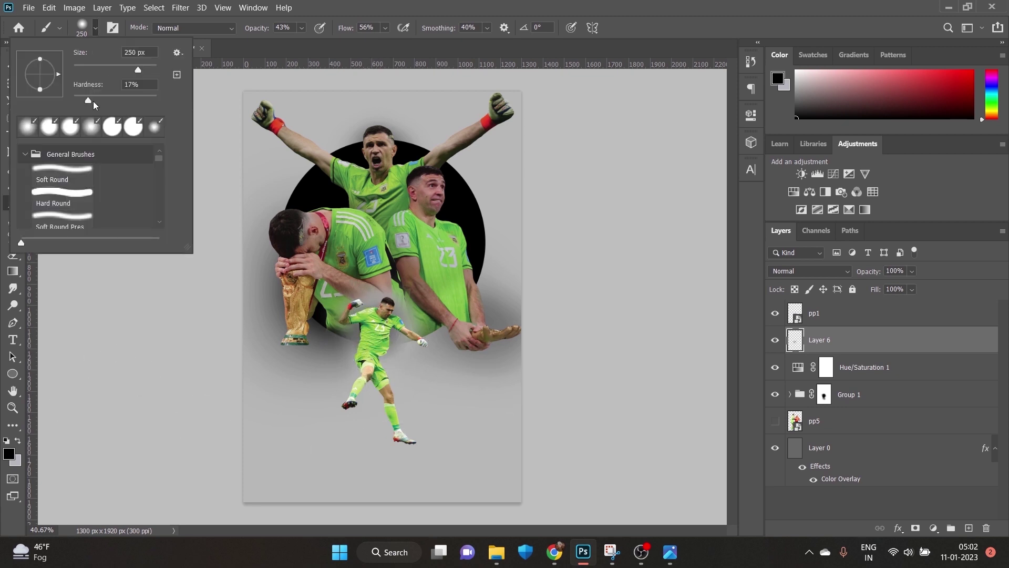
{"action": "left_click_drag", "start_coordinate": [40, 90], "coordinate": [41, 76]}
{"action": "left_click", "coordinate": [146, 72]}
{"action": "left_click", "coordinate": [403, 444]}
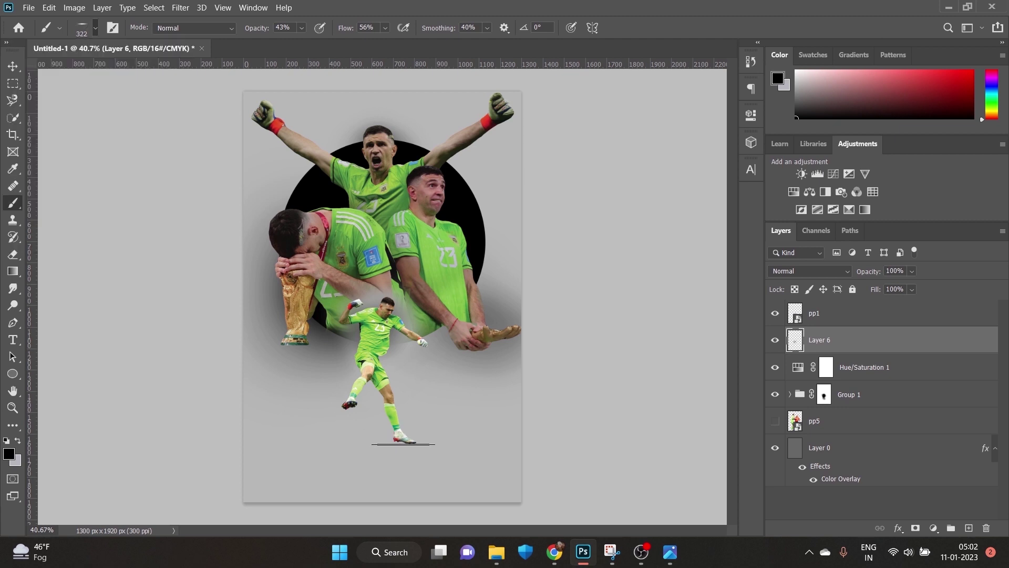
{"action": "left_click", "coordinate": [97, 29]}
{"action": "key", "text": "ctrl+z"}
Paint a soft ground shadow on Layer 6 under the kicking player's standing foot, enlarging the flat elliptical brush up to 500 px.
{"action": "left_click", "coordinate": [92, 27]}
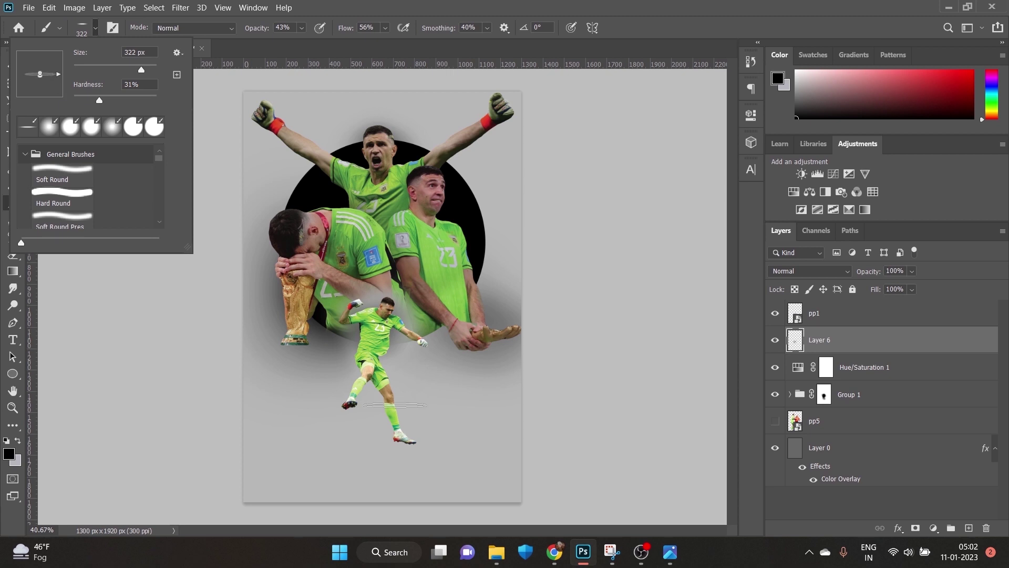
{"action": "left_click", "coordinate": [405, 441]}
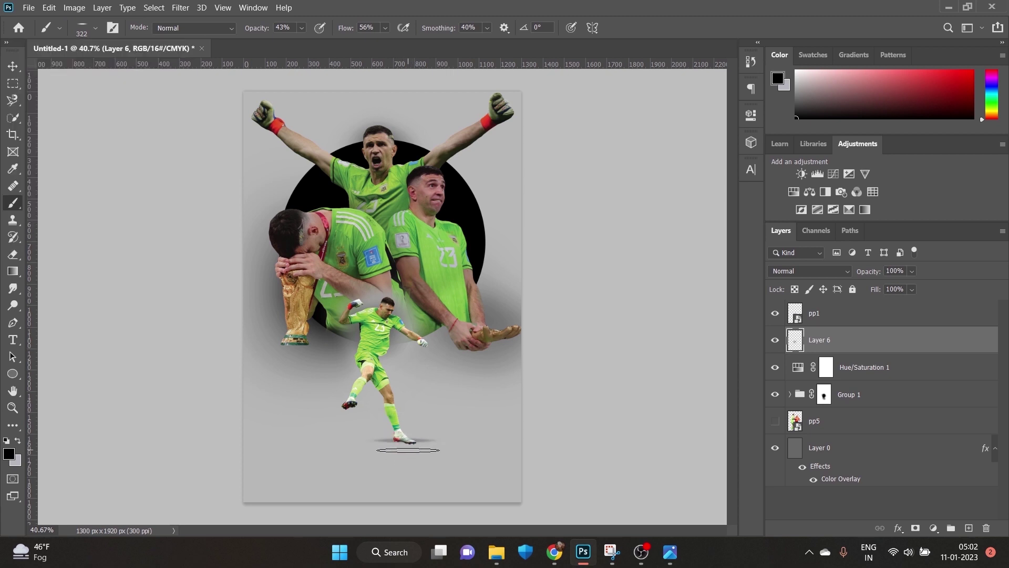
{"action": "left_click", "coordinate": [405, 443]}
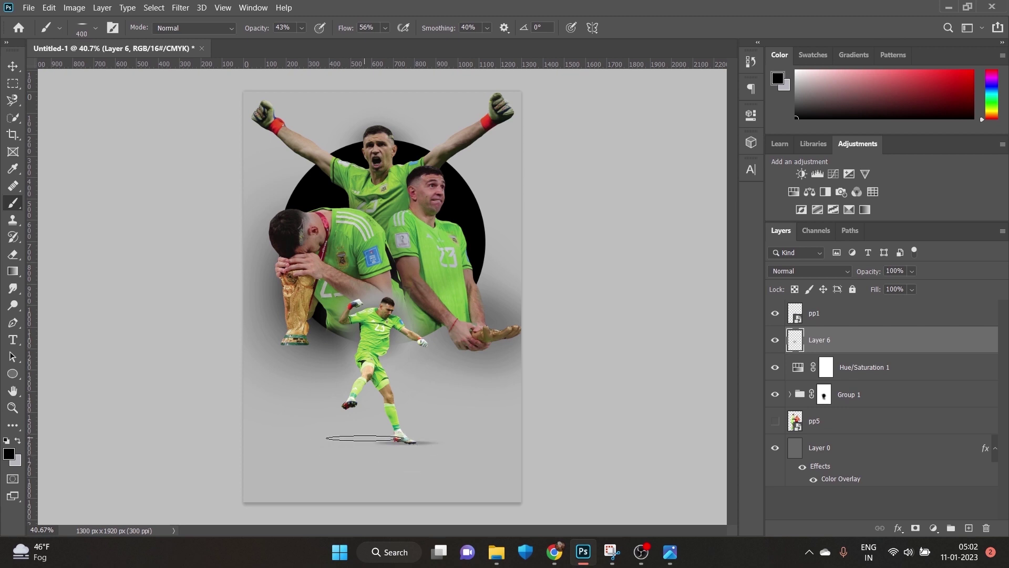
{"action": "key", "text": "bracketright"}
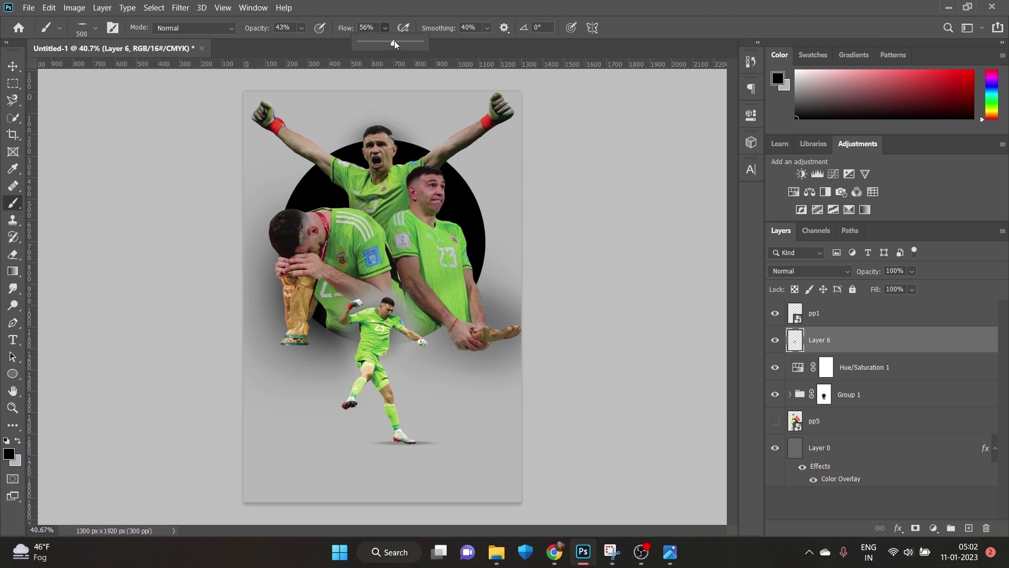
{"action": "left_click", "coordinate": [301, 25]}
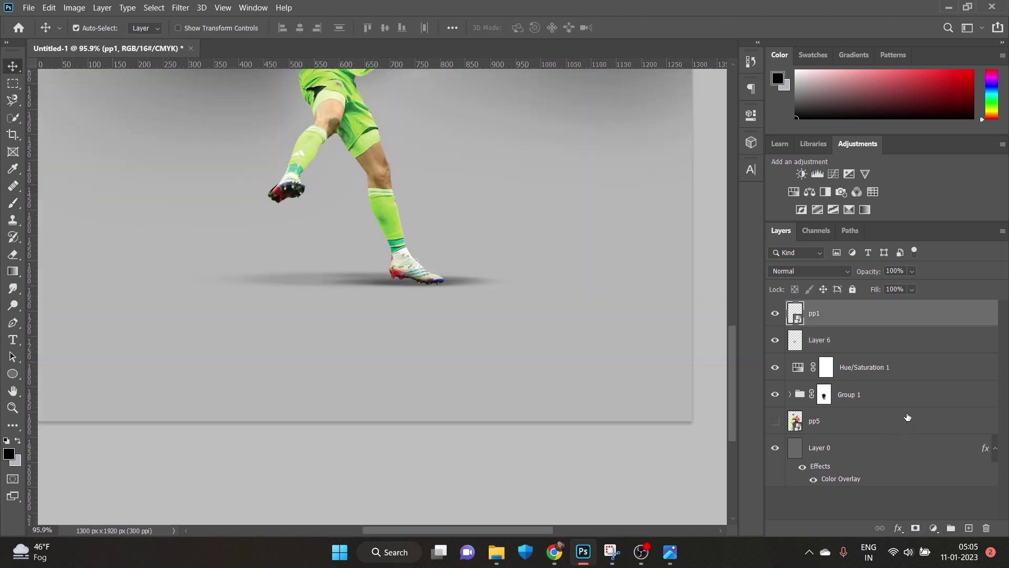
Duplicate pp1, then add a Levels adjustment clipped to the original pp1 beneath the copy.
{"action": "key", "text": "ctrl+j"}
{"action": "left_click", "coordinate": [861, 346]}
{"action": "left_click", "coordinate": [934, 527]}
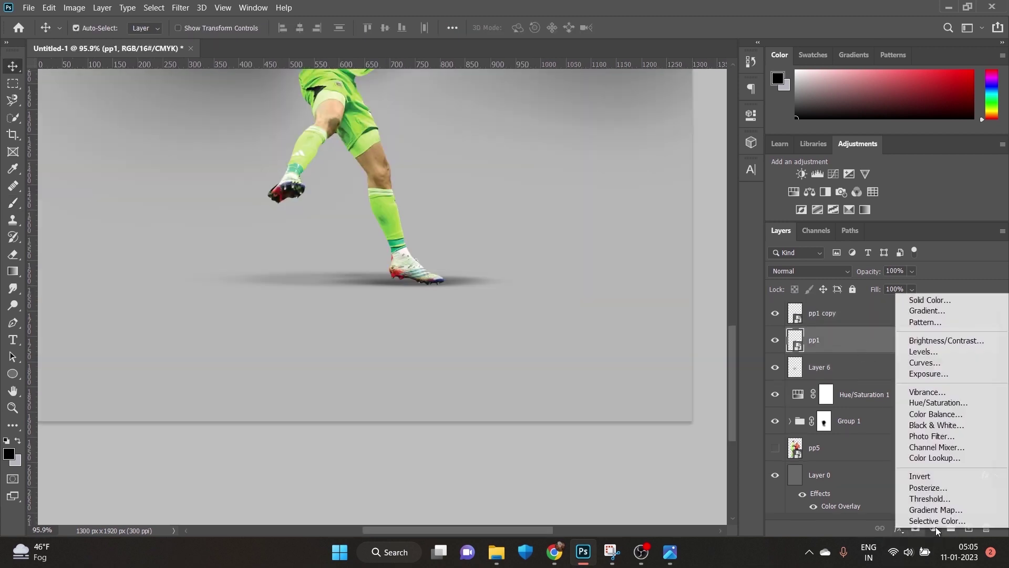
{"action": "left_click", "coordinate": [955, 354]}
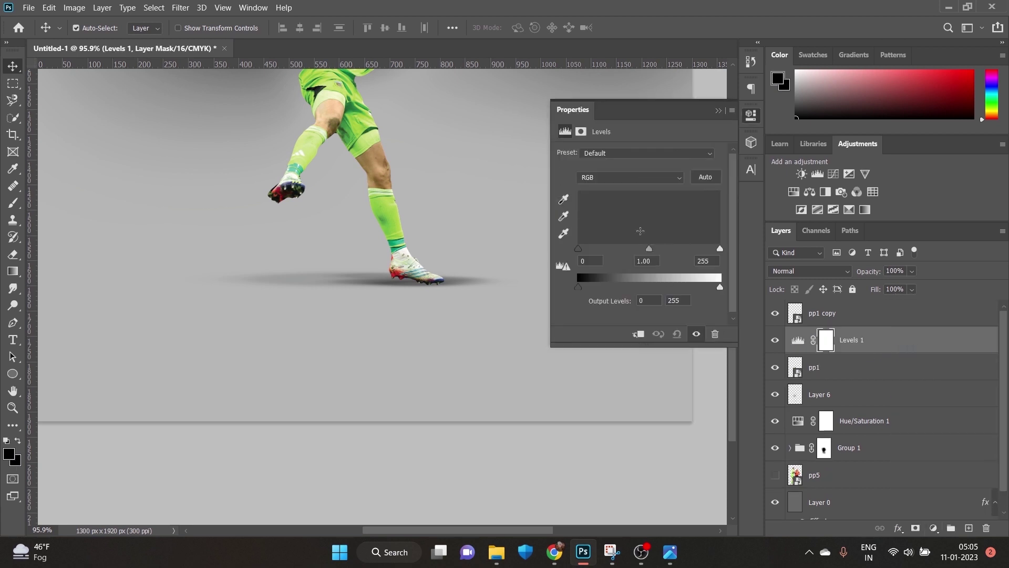
{"action": "left_click", "coordinate": [720, 250]}
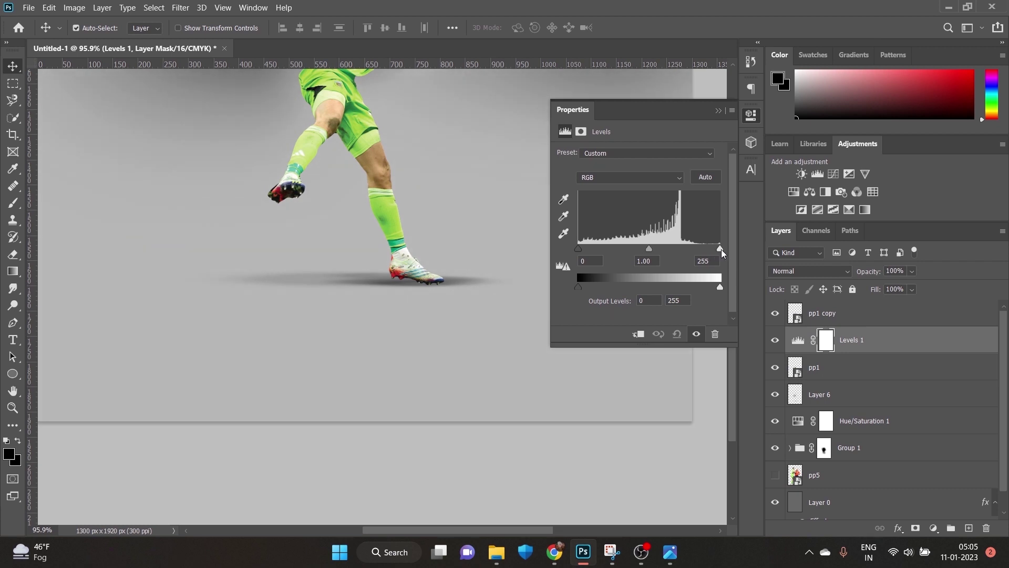
{"action": "right_click", "coordinate": [885, 359]}
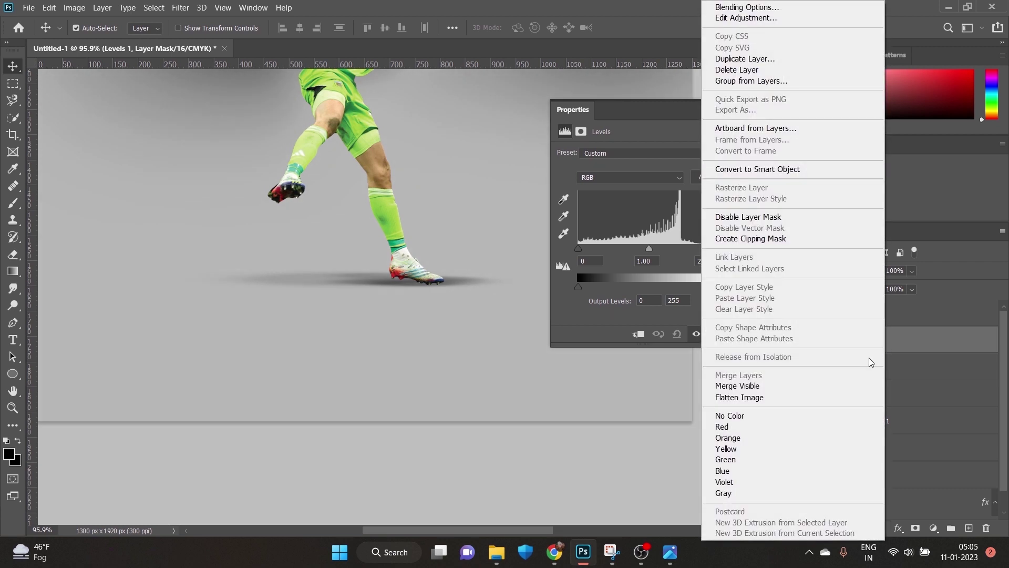
{"action": "left_click", "coordinate": [757, 240]}
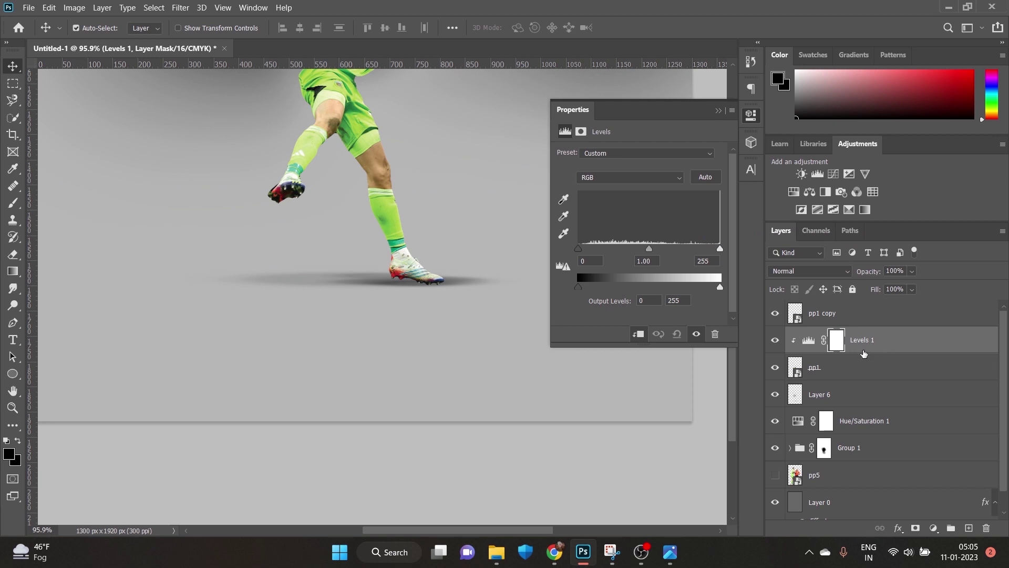
Lower the white output level of the clipped Levels adjustment to 109 and check the darkened player with pp1 copy hidden.
{"action": "left_click_drag", "start_coordinate": [694, 294], "coordinate": [639, 295]}
{"action": "left_click", "coordinate": [776, 314]}
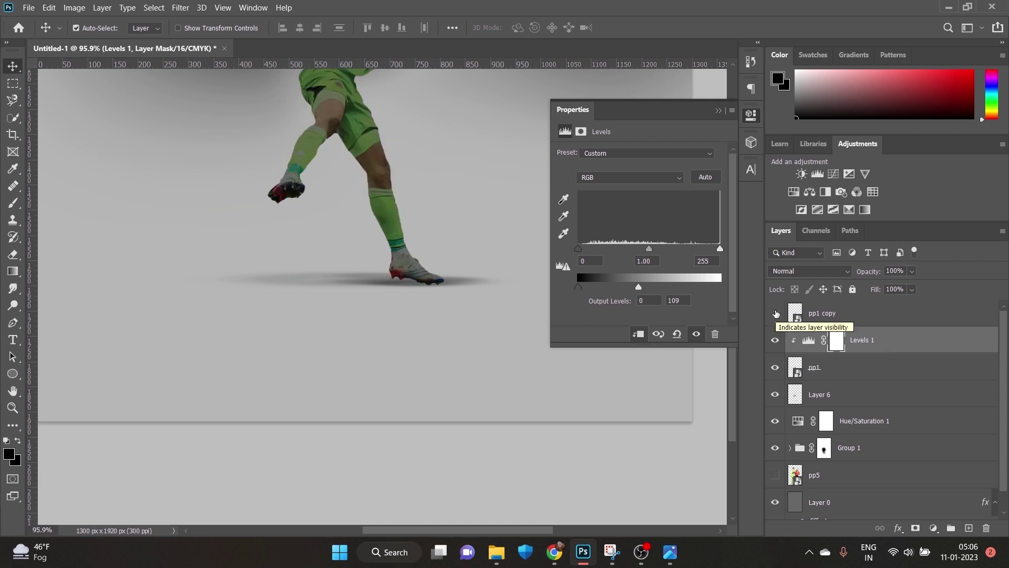
{"action": "left_click", "coordinate": [775, 314]}
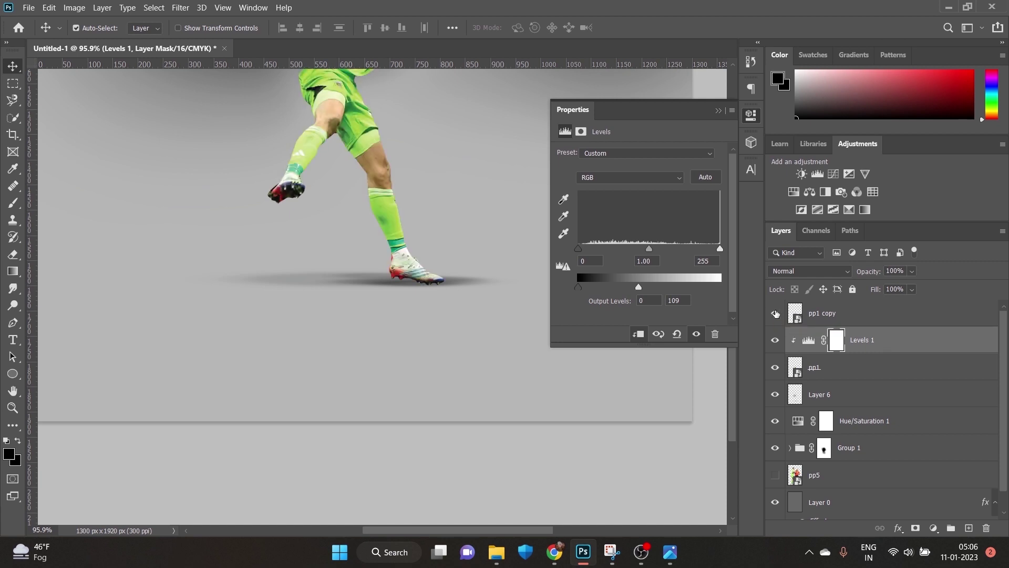
{"action": "left_click", "coordinate": [724, 111]}
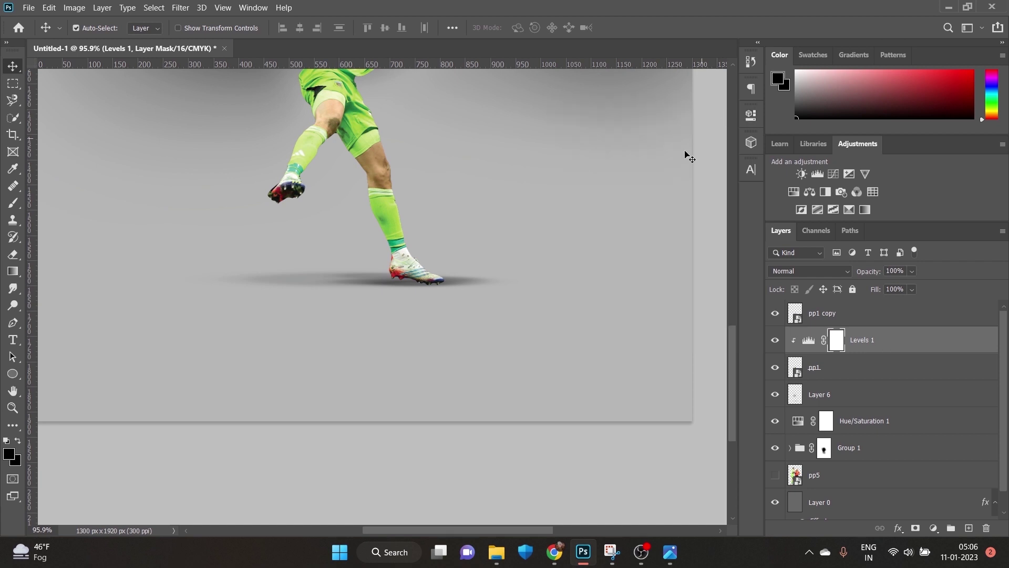
Add a layer mask to pp1 copy and shade the standing boot with a soft 45 px black brush at 43% opacity.
{"action": "left_click", "coordinate": [803, 321]}
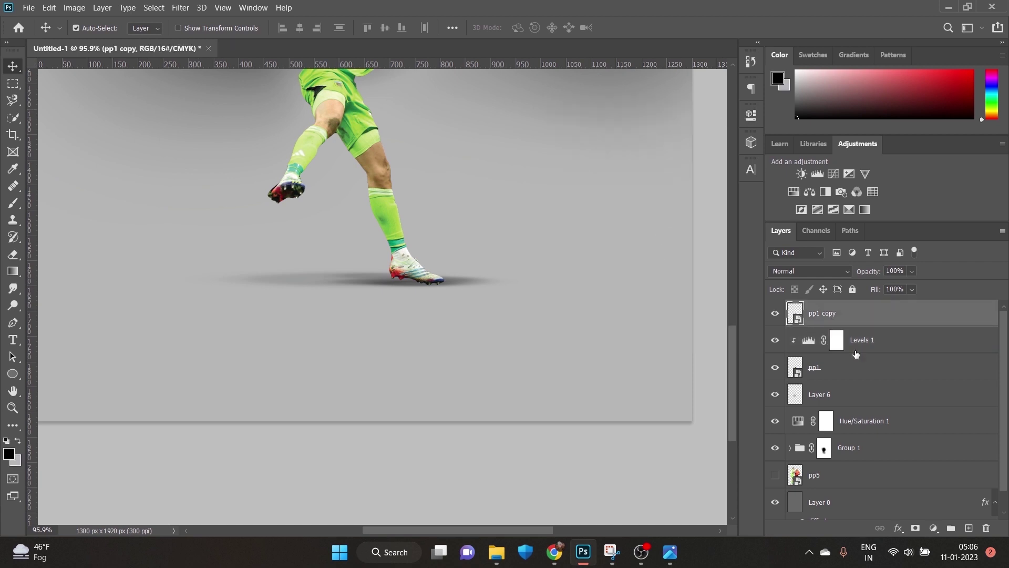
{"action": "left_click", "coordinate": [915, 528]}
{"action": "left_click", "coordinate": [12, 203]}
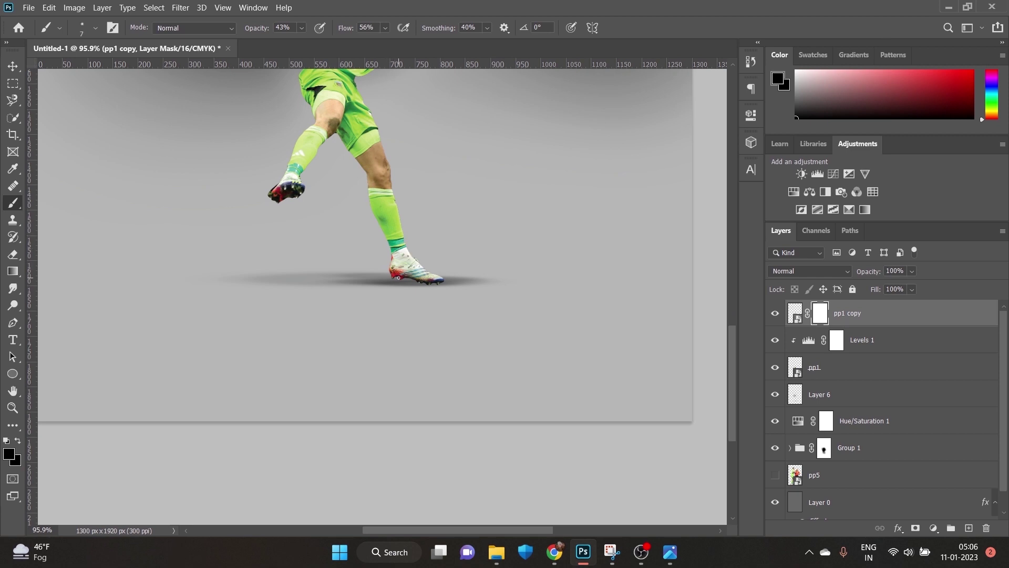
{"action": "key", "text": "bracketright"}
{"action": "key", "text": "bracketright"}
{"action": "left_click_drag", "start_coordinate": [383, 273], "coordinate": [415, 283]}
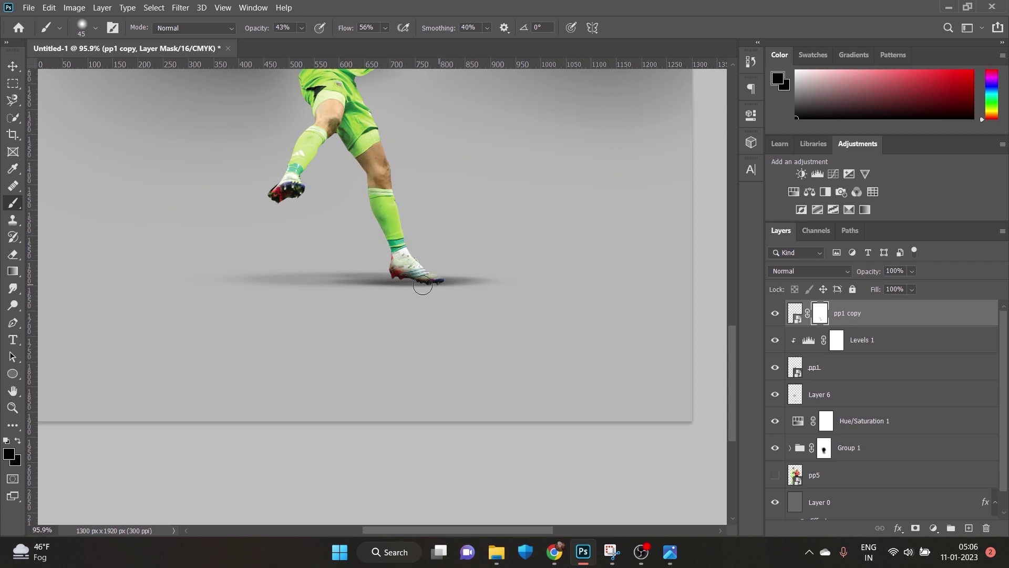
Continue shading the kicking player's legs on the pp1 copy mask, undoing the last stroke near the outstretched glove.
{"action": "scroll", "coordinate": [405, 216], "scroll_direction": "up", "scroll_amount": 5}
{"action": "scroll", "coordinate": [405, 216], "scroll_direction": "left", "scroll_amount": 2}
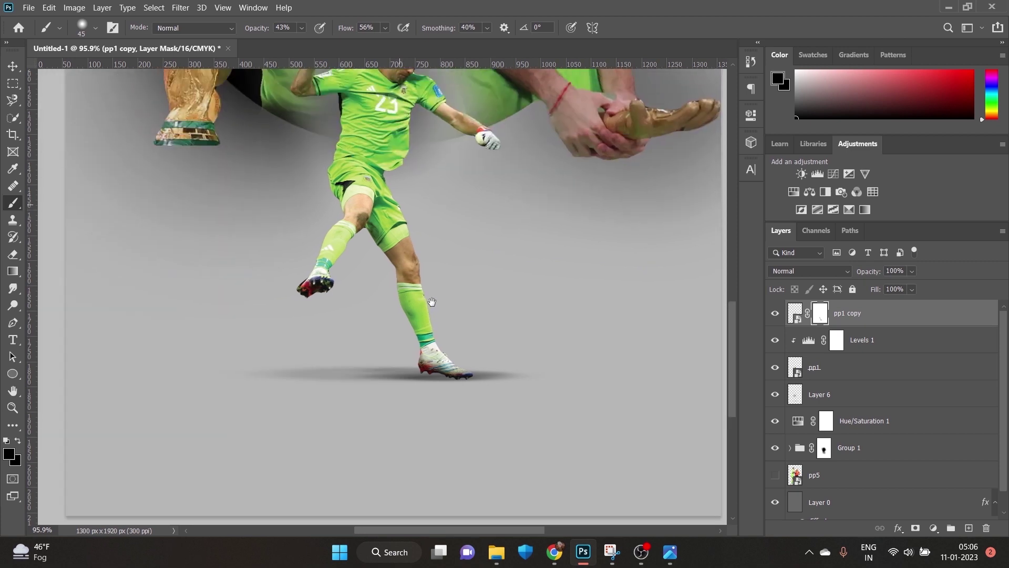
{"action": "mouse_move", "coordinate": [408, 303]}
{"action": "left_mouse_down"}
{"action": "mouse_move", "coordinate": [366, 257]}
{"action": "mouse_move", "coordinate": [380, 261]}
{"action": "mouse_move", "coordinate": [394, 311]}
{"action": "mouse_move", "coordinate": [383, 311]}
{"action": "mouse_move", "coordinate": [367, 351]}
{"action": "mouse_move", "coordinate": [341, 351]}
{"action": "mouse_move", "coordinate": [371, 337]}
{"action": "left_mouse_up"}
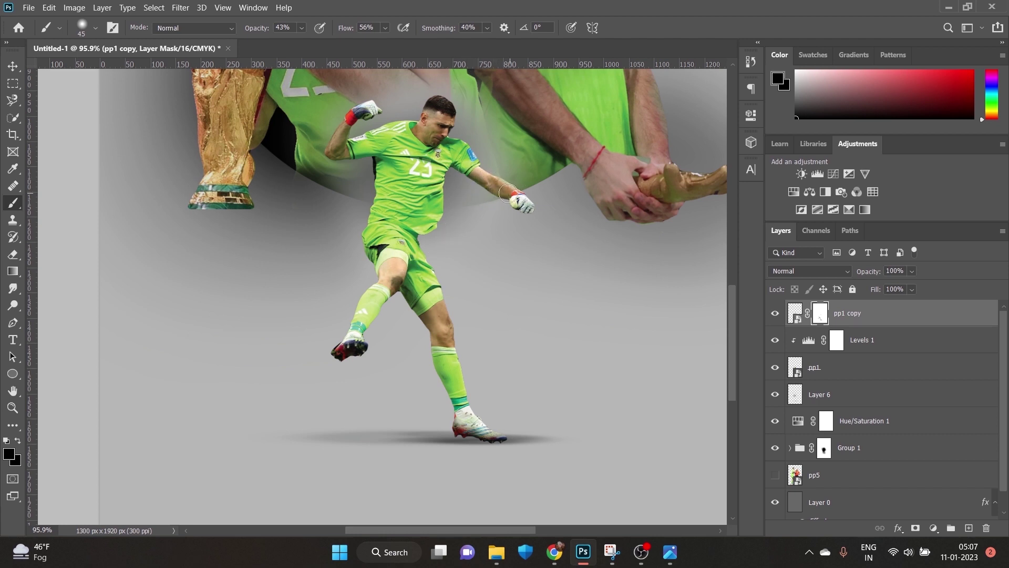
{"action": "left_click_drag", "start_coordinate": [535, 205], "coordinate": [528, 207]}
{"action": "key", "text": "ctrl+z"}
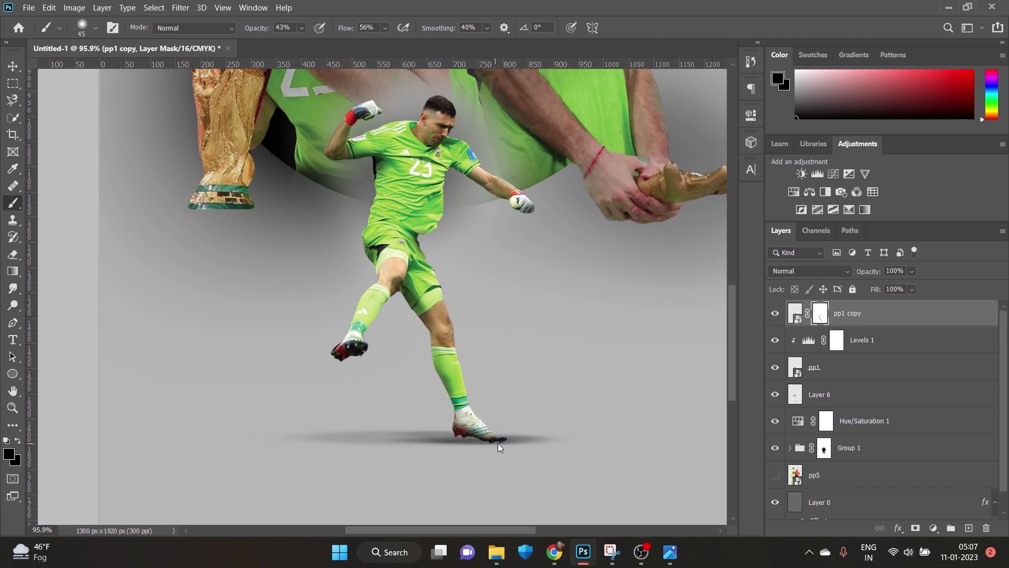
Raise the input black level of Levels 1 to deepen the shading on the kicking player.
{"action": "left_click", "coordinate": [838, 345]}
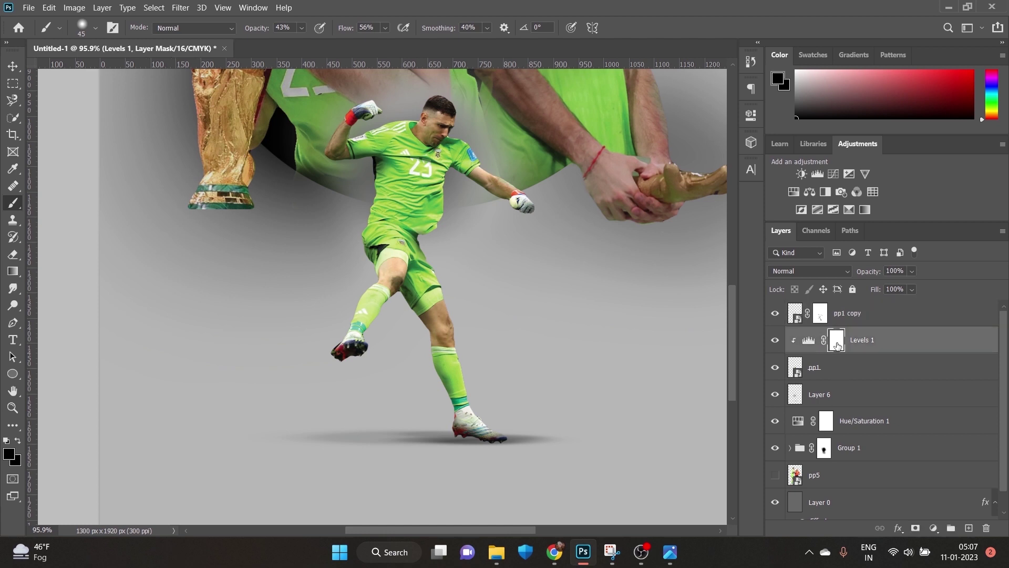
{"action": "double_click", "coordinate": [810, 340]}
{"action": "left_click_drag", "start_coordinate": [720, 248], "coordinate": [748, 257]}
{"action": "left_click_drag", "start_coordinate": [580, 249], "coordinate": [638, 253]}
{"action": "left_click", "coordinate": [718, 110]}
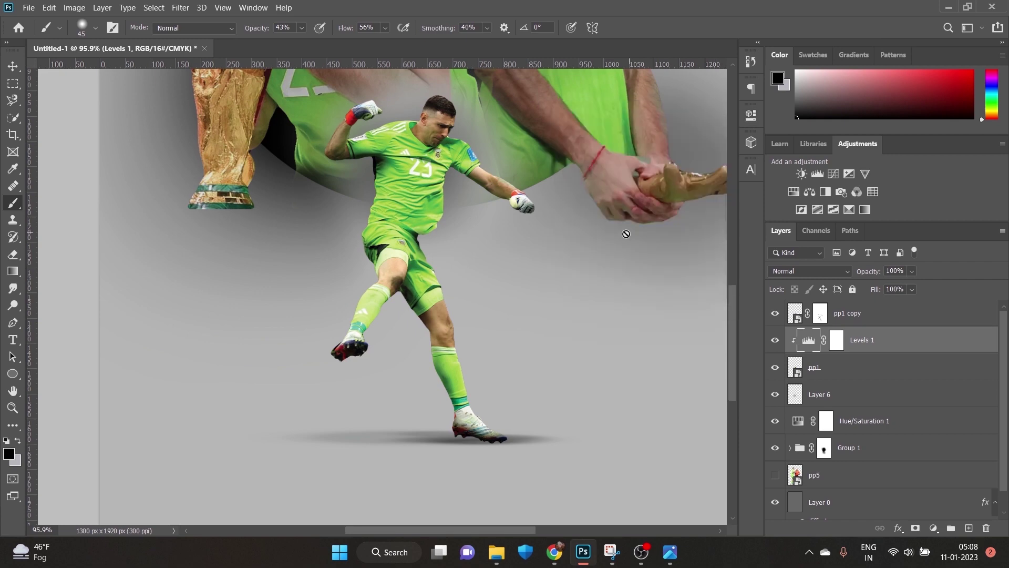
Paint black on the pp1 copy mask over the standing boot and along the edge of its sock to refine the shading.
{"action": "scroll", "coordinate": [525, 283], "scroll_direction": "down", "scroll_amount": 5}
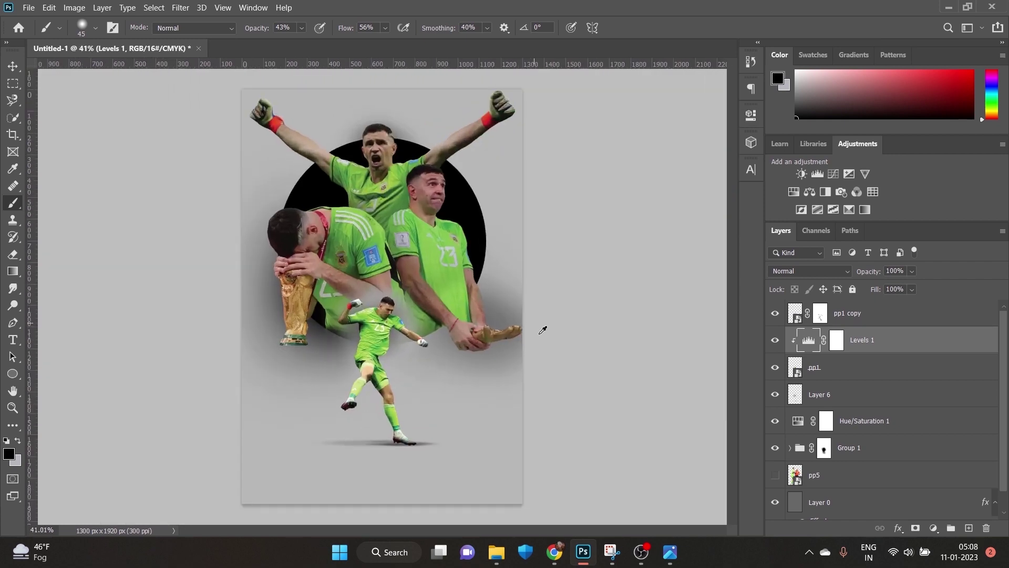
{"action": "scroll", "coordinate": [399, 423], "scroll_direction": "up", "scroll_amount": 4}
{"action": "scroll", "coordinate": [399, 420], "scroll_direction": "up", "scroll_amount": 5}
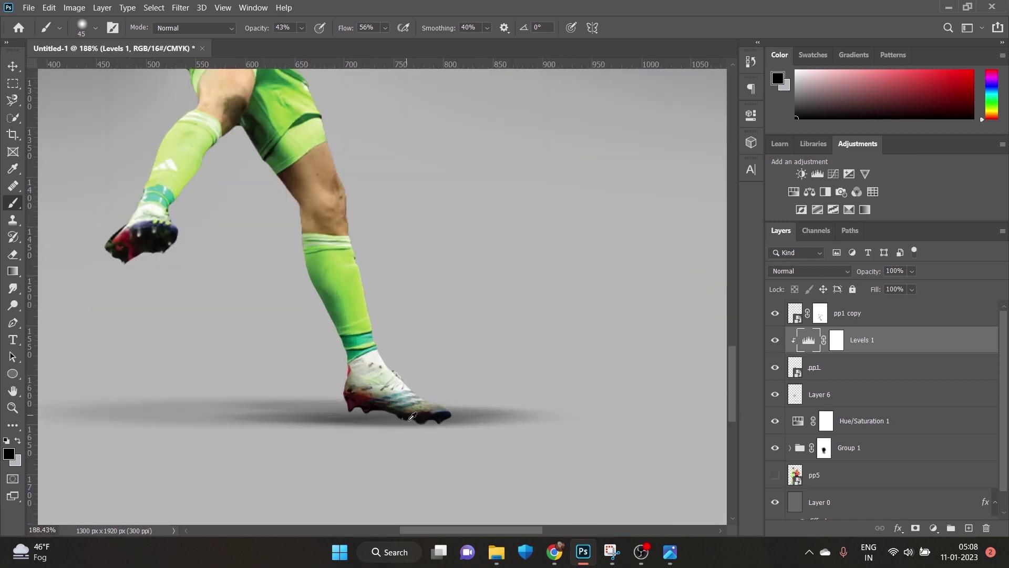
{"action": "left_click", "coordinate": [820, 313]}
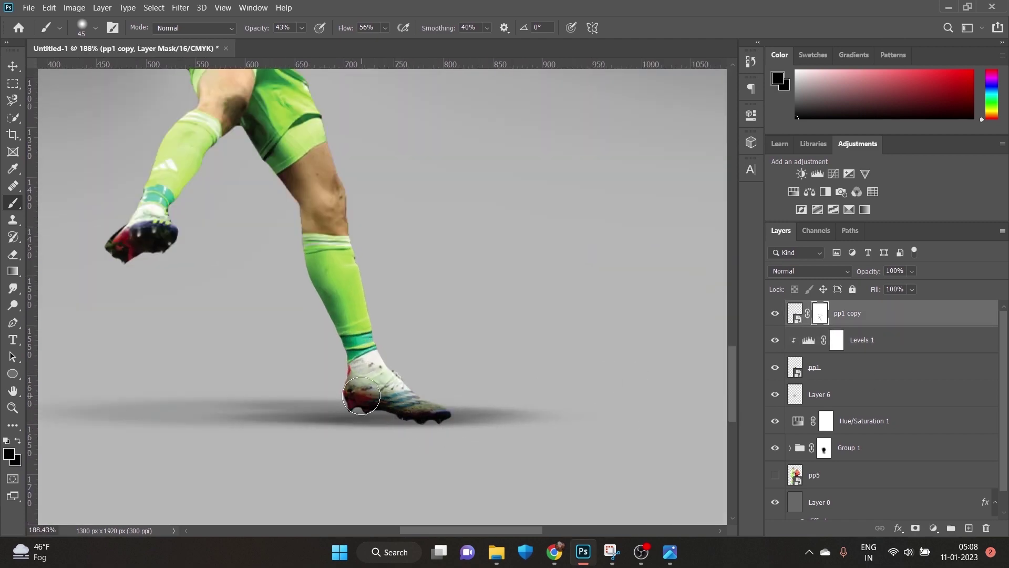
{"action": "mouse_move", "coordinate": [380, 388]}
{"action": "left_mouse_down"}
{"action": "mouse_move", "coordinate": [405, 403]}
{"action": "mouse_move", "coordinate": [386, 403]}
{"action": "left_mouse_up"}
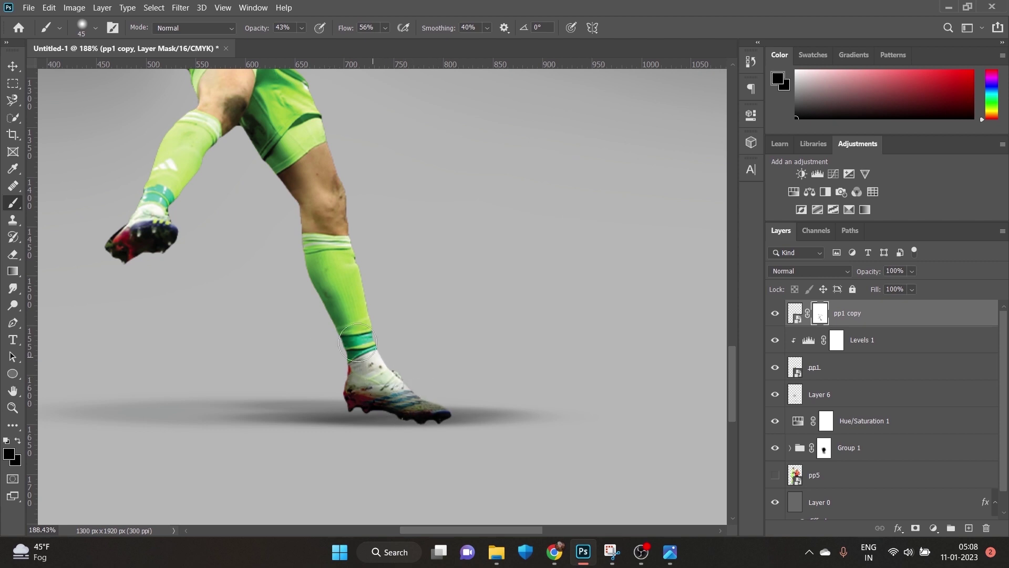
{"action": "left_click_drag", "start_coordinate": [327, 278], "coordinate": [336, 315]}
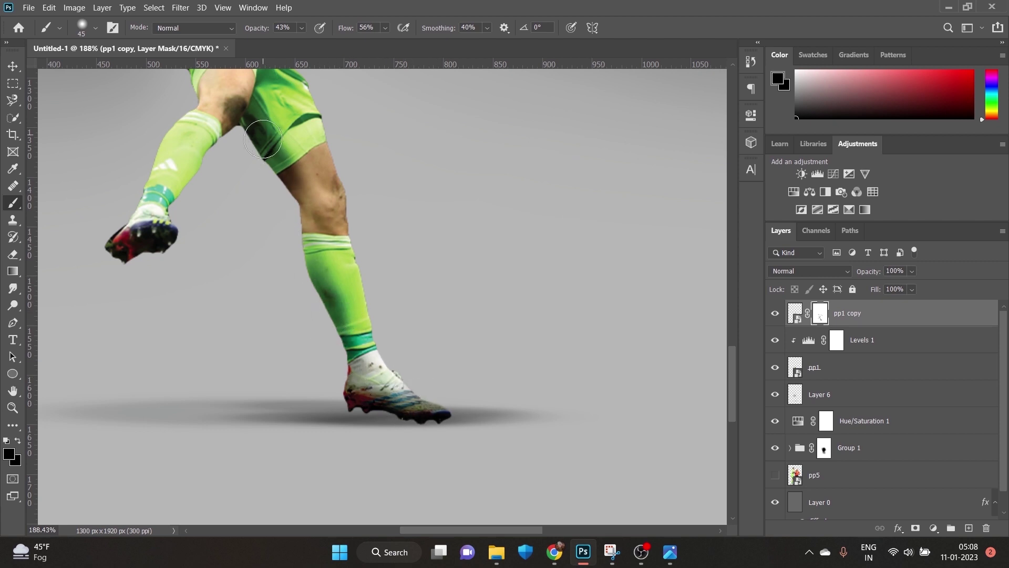
Extend the mask shading on pp1 copy over the kicking player's shorts, shirt, arms and gloves.
{"action": "mouse_move", "coordinate": [278, 170]}
{"action": "left_mouse_down"}
{"action": "mouse_move", "coordinate": [217, 186]}
{"action": "mouse_move", "coordinate": [185, 178]}
{"action": "mouse_move", "coordinate": [180, 213]}
{"action": "mouse_move", "coordinate": [202, 184]}
{"action": "mouse_move", "coordinate": [287, 395]}
{"action": "left_mouse_up"}
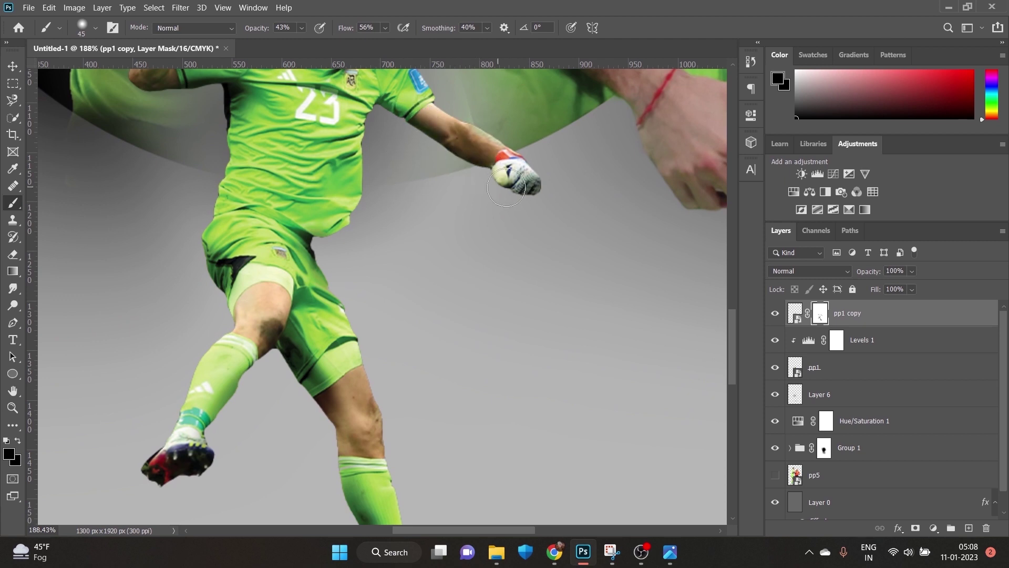
{"action": "mouse_move", "coordinate": [363, 172]}
{"action": "left_mouse_down"}
{"action": "mouse_move", "coordinate": [531, 440]}
{"action": "mouse_move", "coordinate": [563, 472]}
{"action": "left_mouse_up"}
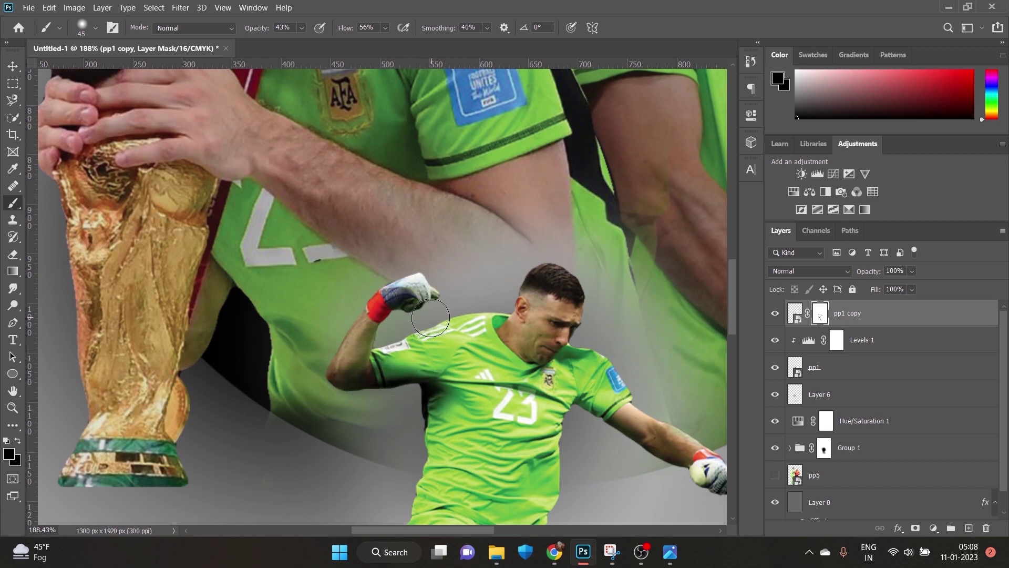
{"action": "left_click_drag", "start_coordinate": [564, 363], "coordinate": [489, 317]}
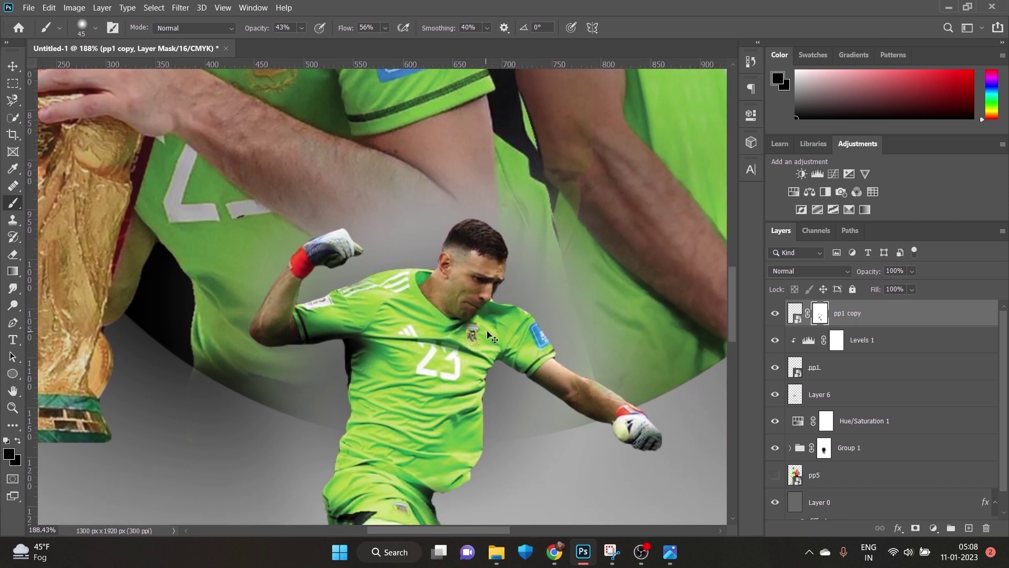
{"action": "scroll", "coordinate": [479, 339], "scroll_direction": "right", "scroll_amount": 2}
{"action": "scroll", "coordinate": [479, 340], "scroll_direction": "down", "scroll_amount": 6}
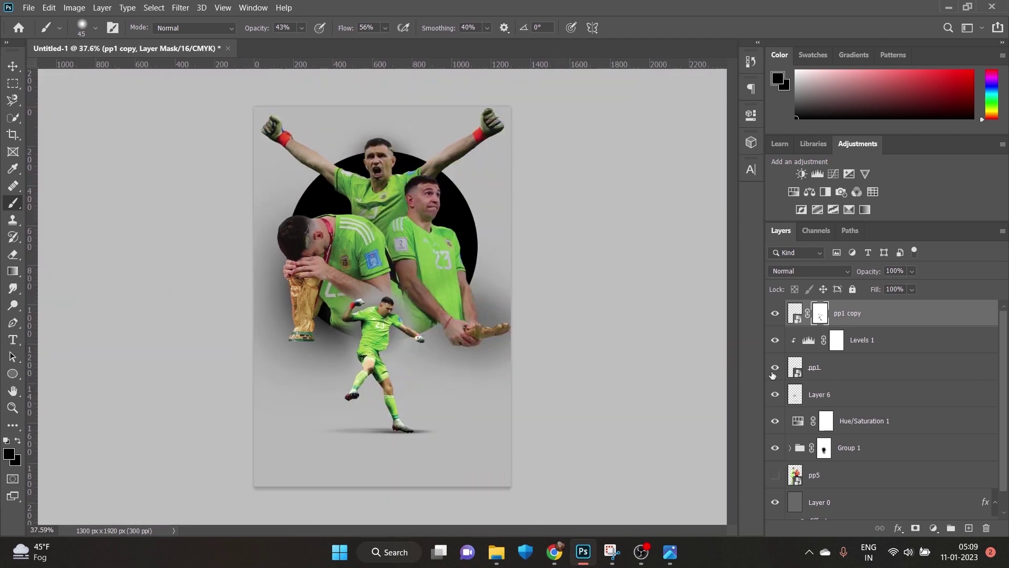
Compare the poster with the darkened pp1 layer and the Layer 6 ground shadow switched off and on.
{"action": "left_click", "coordinate": [774, 368]}
{"action": "left_click", "coordinate": [774, 368]}
{"action": "left_click", "coordinate": [774, 368]}
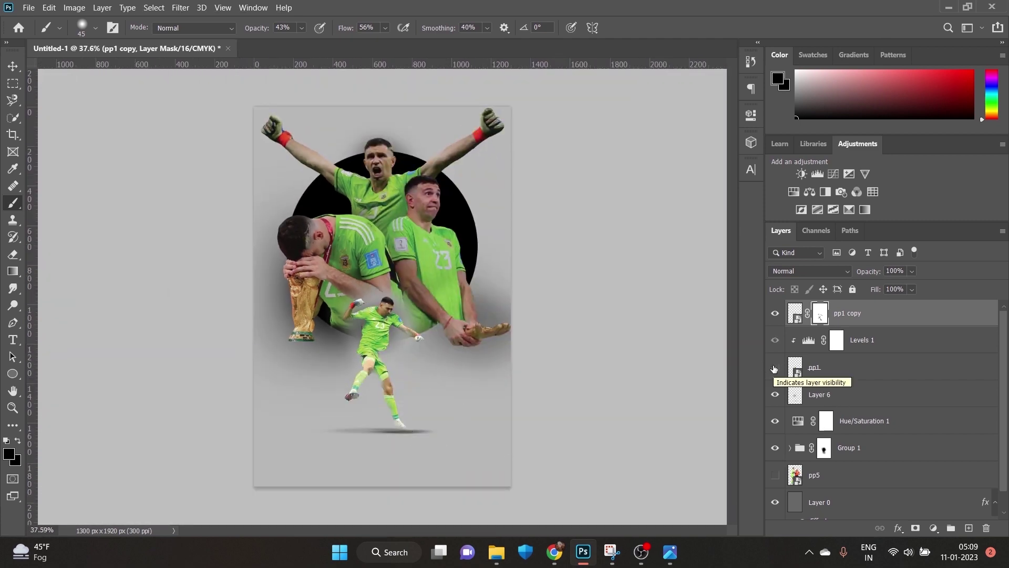
{"action": "left_click", "coordinate": [775, 368]}
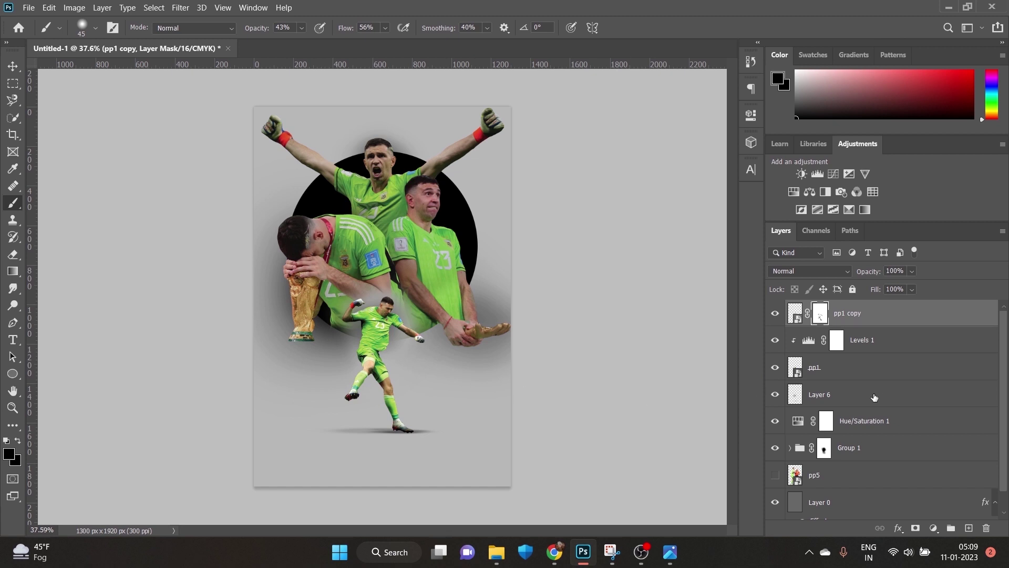
{"action": "scroll", "coordinate": [370, 372], "scroll_direction": "up", "scroll_amount": 1}
{"action": "scroll", "coordinate": [411, 329], "scroll_direction": "down", "scroll_amount": 2}
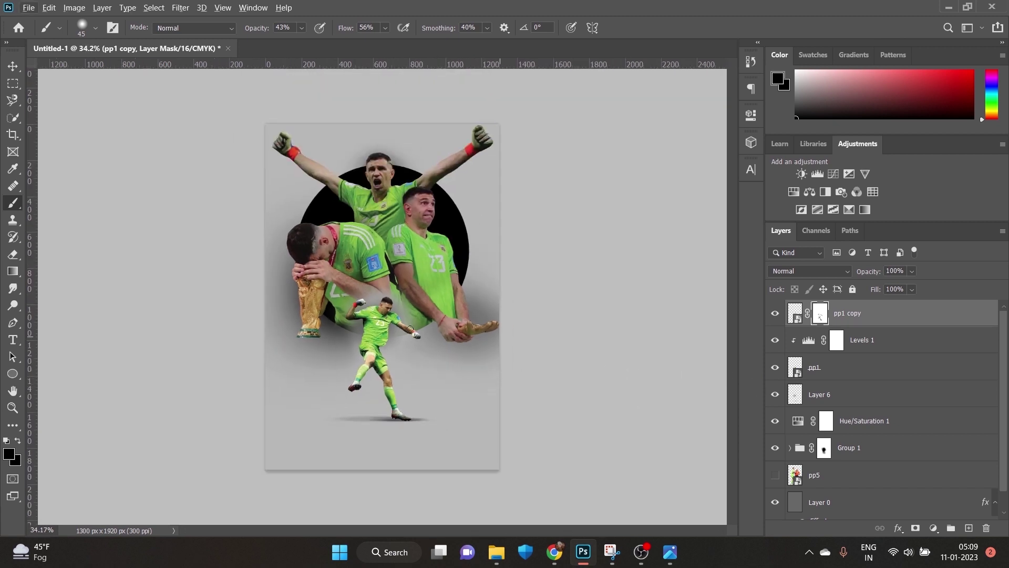
{"action": "left_click", "coordinate": [775, 395]}
{"action": "left_click", "coordinate": [775, 395]}
Try a flattened 125 px brush at 24% opacity with a dab beneath the kicking player's ground shadow.
{"action": "left_click", "coordinate": [95, 28]}
{"action": "left_click", "coordinate": [62, 135]}
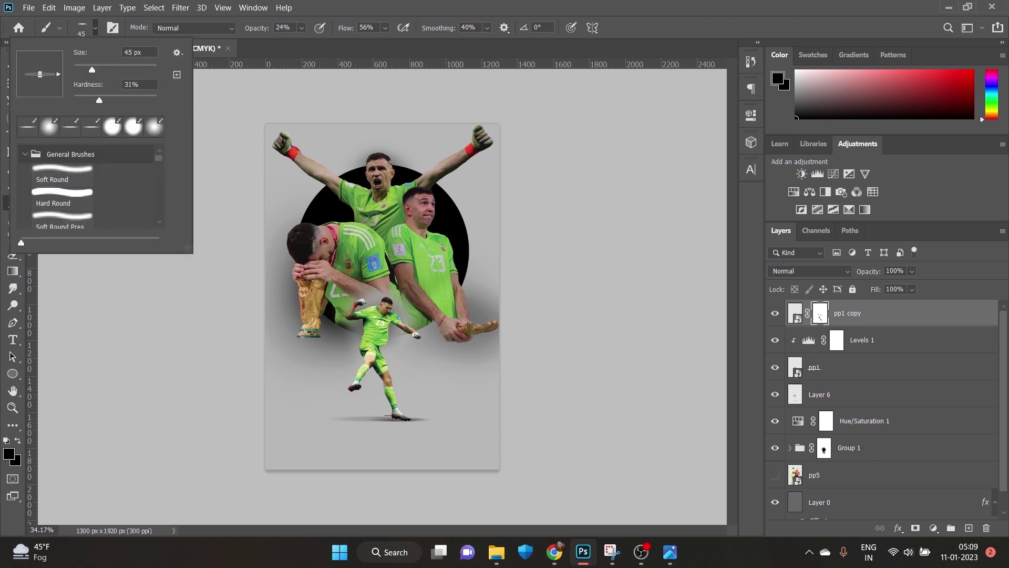
{"action": "left_click", "coordinate": [389, 419]}
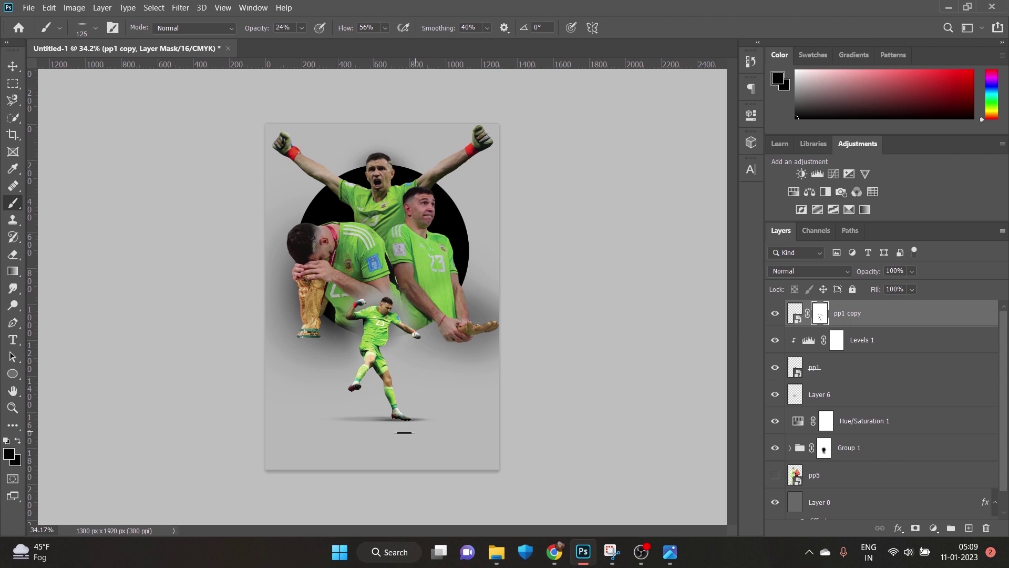
{"action": "scroll", "coordinate": [351, 431], "scroll_direction": "down", "scroll_amount": 2}
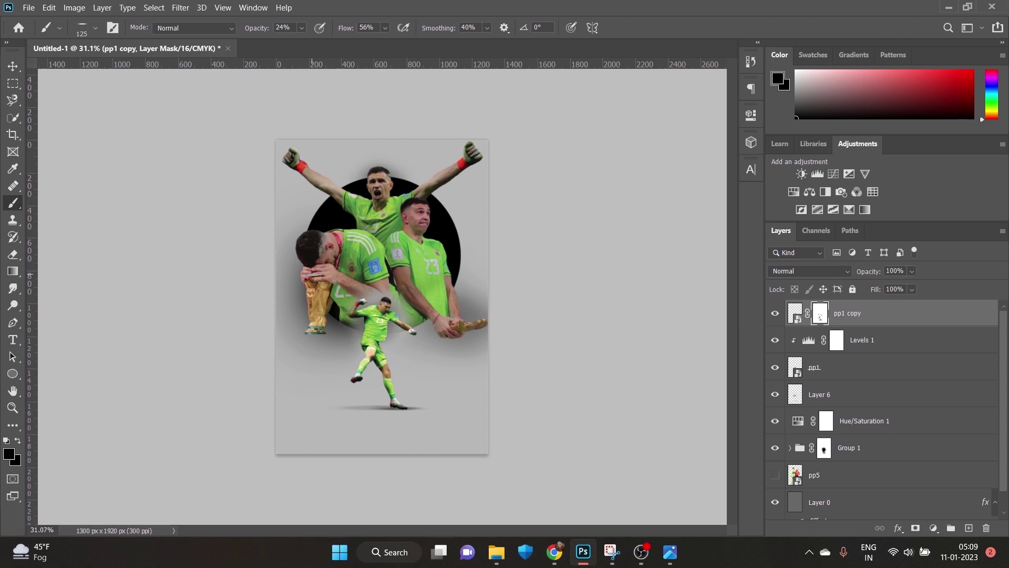
Draw an 8 px circle between the trophy and the kicking player and fill it with white.
{"action": "left_click", "coordinate": [652, 553]}
{"action": "left_click", "coordinate": [13, 373]}
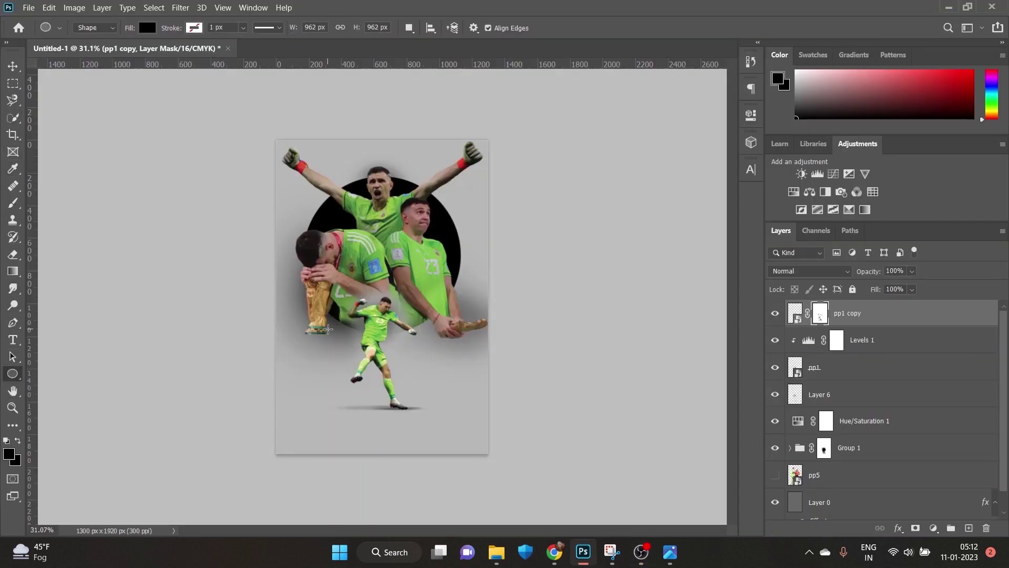
{"action": "scroll", "coordinate": [328, 329], "scroll_direction": "up", "scroll_amount": 3}
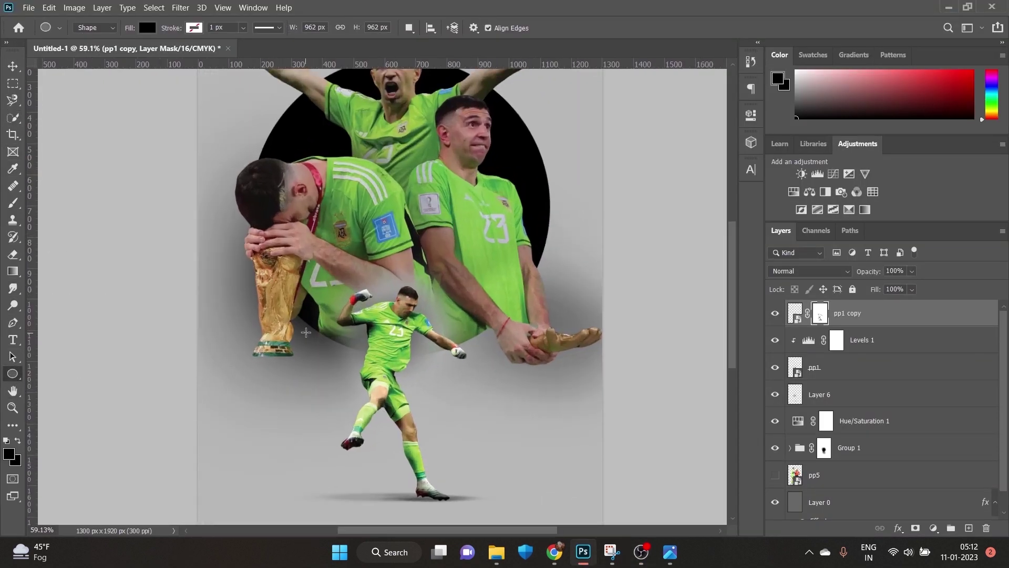
{"action": "left_click_drag", "start_coordinate": [306, 332], "coordinate": [307, 335]}
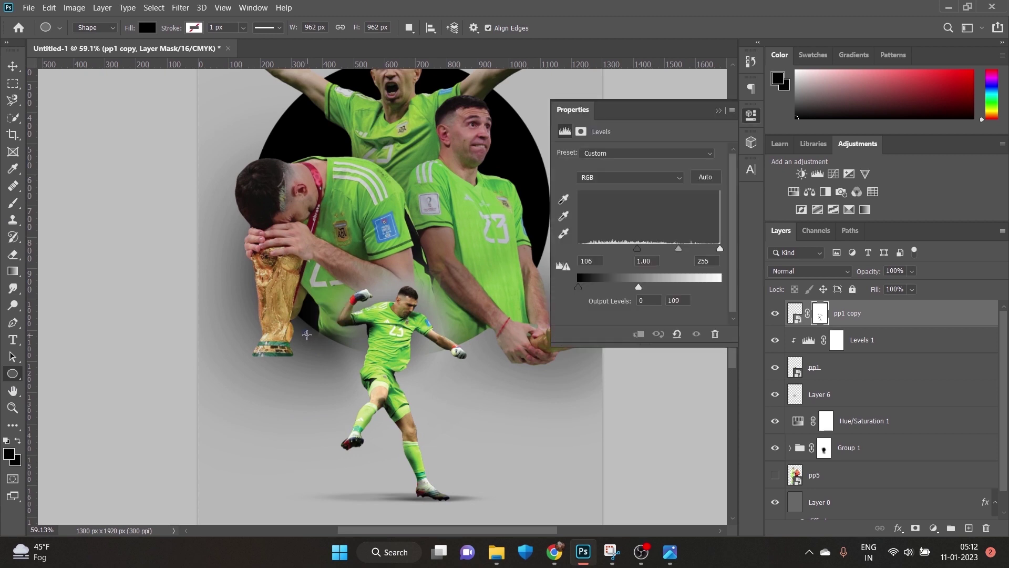
{"action": "left_click", "coordinate": [564, 214]}
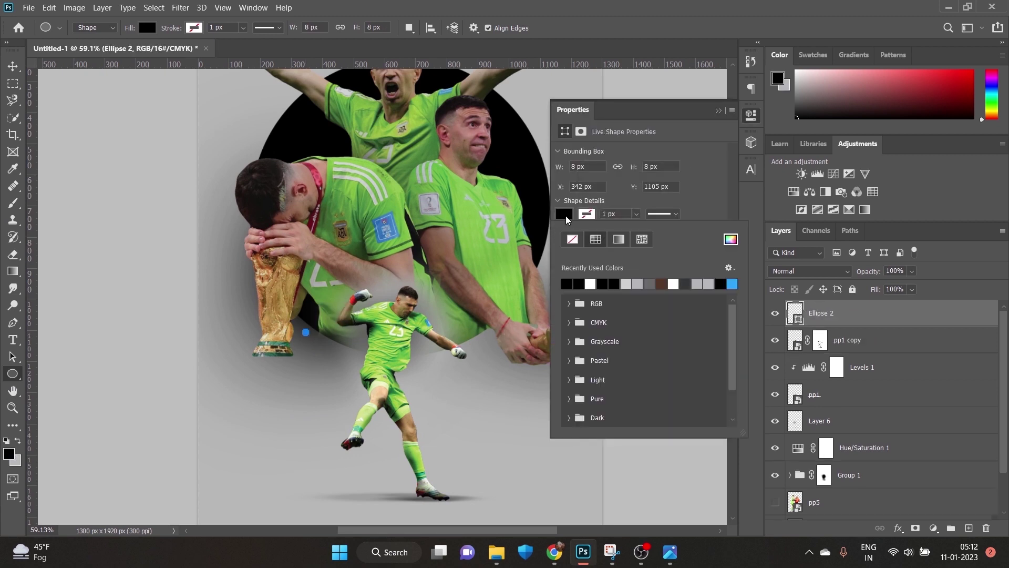
{"action": "left_click", "coordinate": [591, 283]}
{"action": "left_click", "coordinate": [718, 111]}
{"action": "key", "text": "v"}
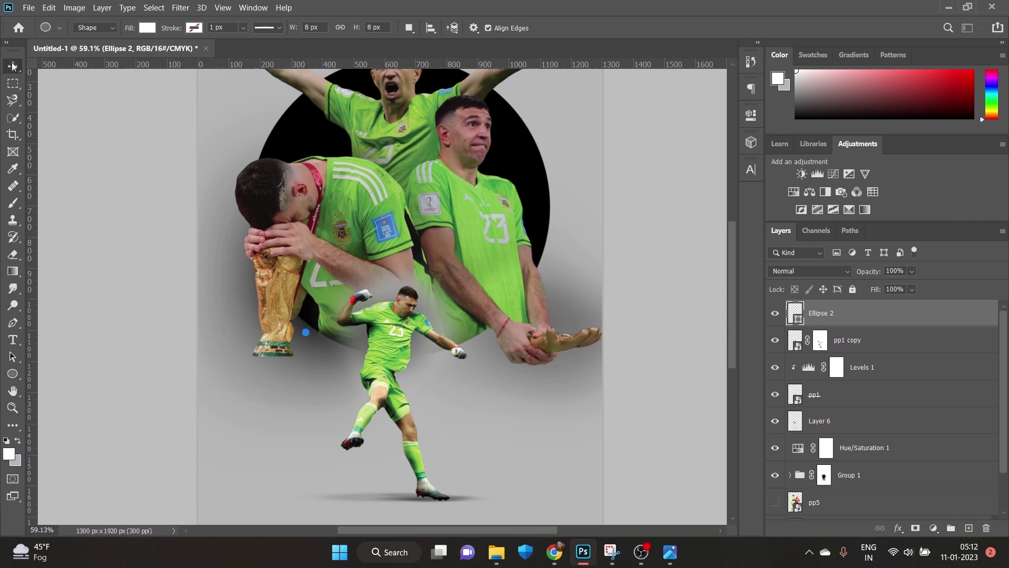
Enlarge the small white dot beside the trophy slightly.
{"action": "scroll", "coordinate": [320, 390], "scroll_direction": "up", "scroll_amount": 2}
{"action": "key", "text": "super"}
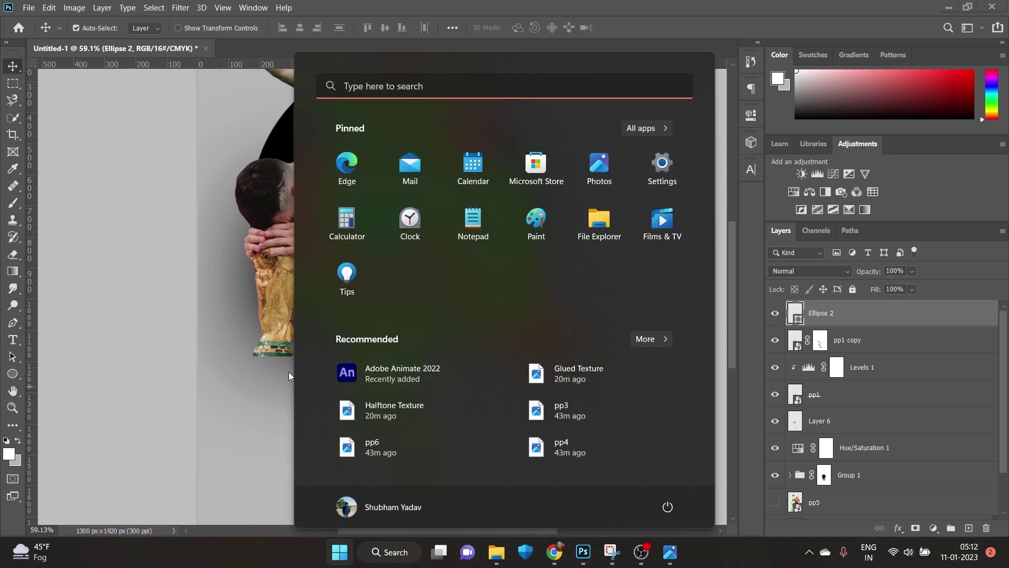
{"action": "scroll", "coordinate": [293, 375], "scroll_direction": "down", "scroll_amount": 2}
{"action": "key", "text": "super"}
{"action": "scroll", "coordinate": [306, 373], "scroll_direction": "up", "scroll_amount": 5}
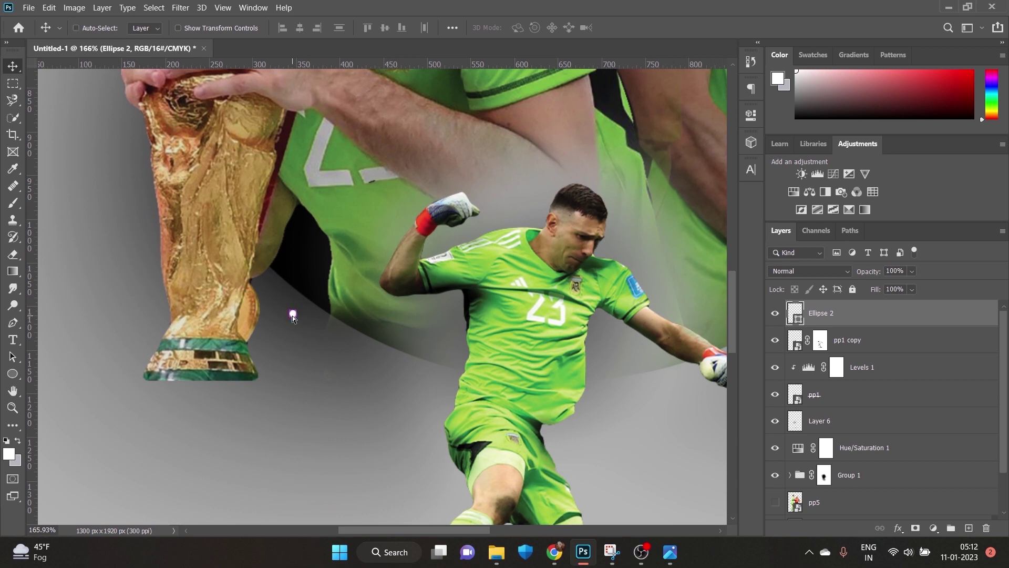
{"action": "key", "text": "ctrl+t"}
{"action": "left_click_drag", "start_coordinate": [296, 314], "coordinate": [306, 308]}
{"action": "left_click", "coordinate": [628, 27]}
Duplicate the white dot to form an evenly spaced horizontal row of six dots.
{"action": "key", "text": "ctrl"}
{"action": "key", "text": "ctrl+j"}
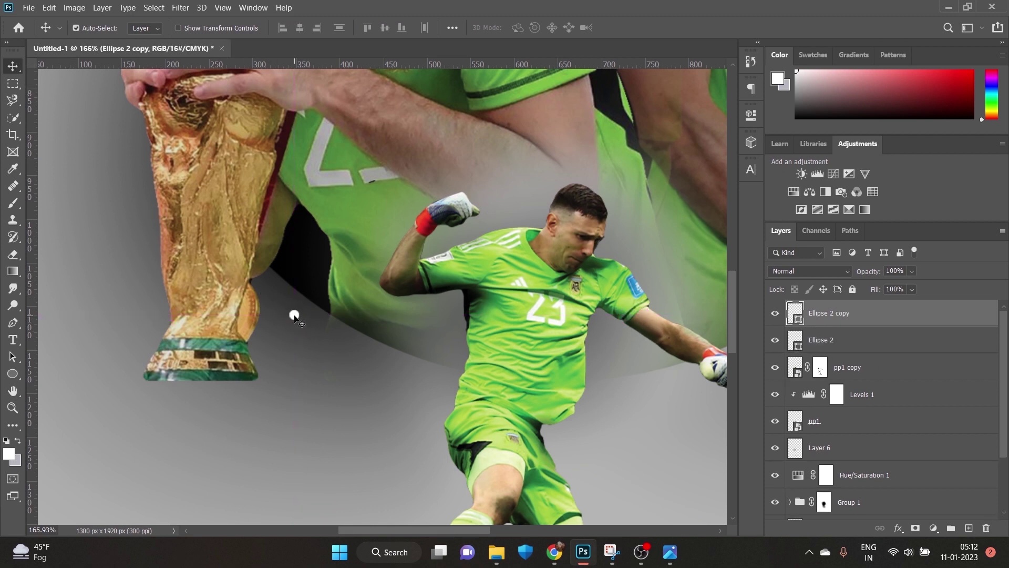
{"action": "left_click_drag", "start_coordinate": [294, 315], "coordinate": [355, 320]}
{"action": "left_click_drag", "start_coordinate": [357, 316], "coordinate": [371, 316]}
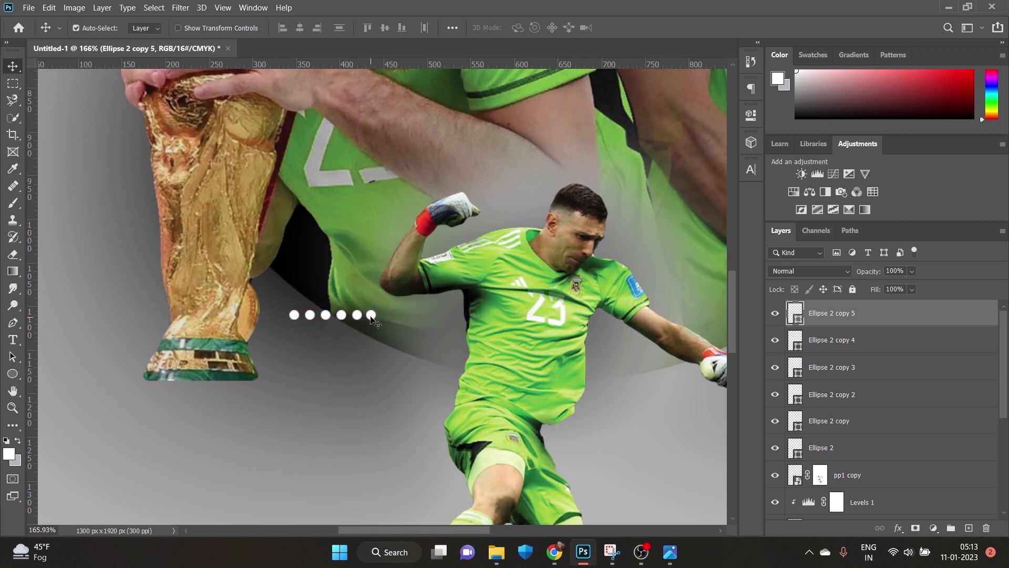
Select all six dot layers and duplicate the row downward three times to form a grid of four rows.
{"action": "left_click", "coordinate": [860, 368], "text": "shift"}
{"action": "left_click", "coordinate": [851, 428], "text": "ctrl"}
{"action": "left_click", "coordinate": [848, 446], "text": "shift"}
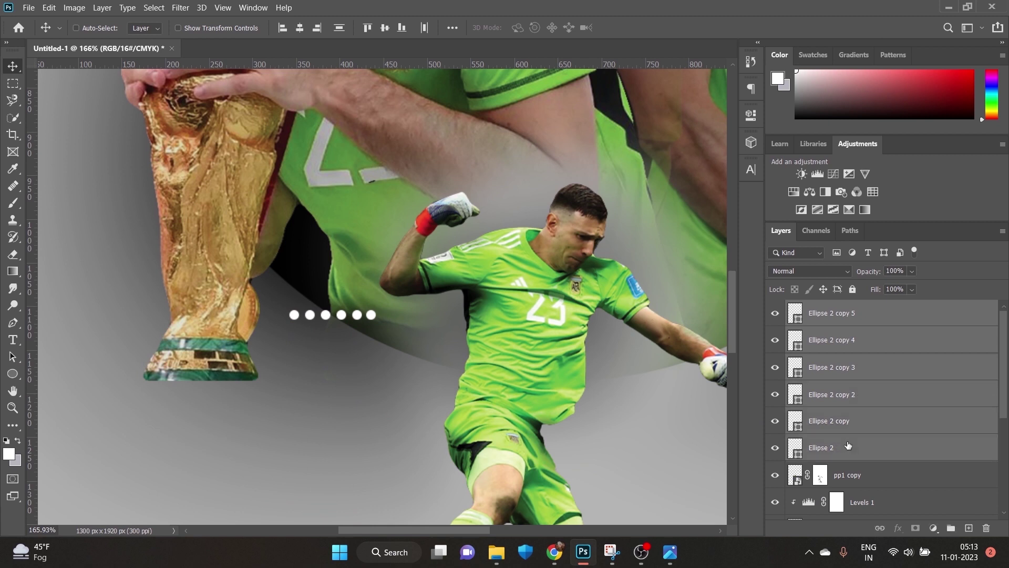
{"action": "left_click_drag", "start_coordinate": [342, 315], "coordinate": [343, 367]}
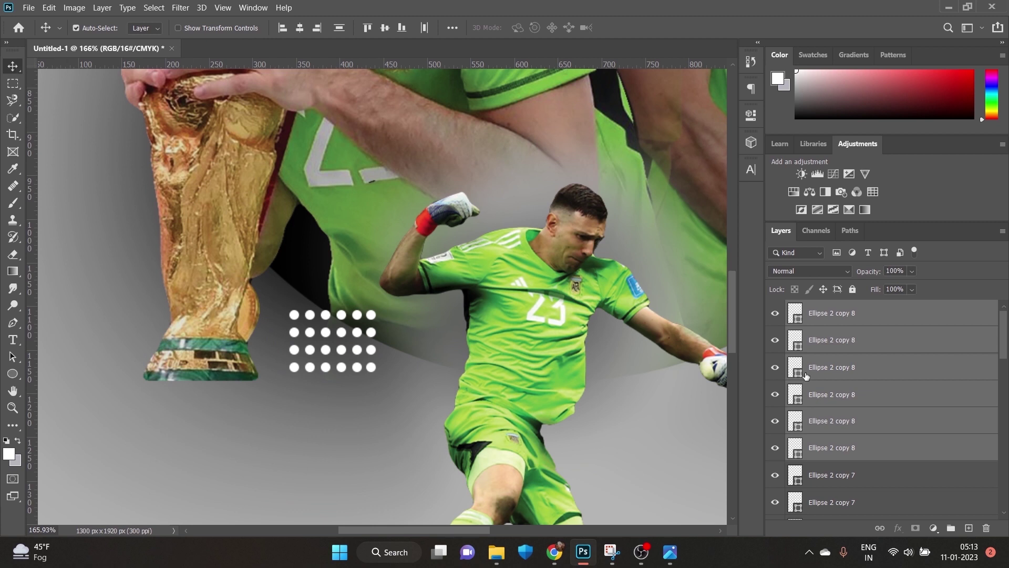
Select every dot layer from the Ellipse 2 copies down to Ellipse 2 and put them in one group.
{"action": "scroll", "coordinate": [852, 476], "scroll_direction": "down", "scroll_amount": 1}
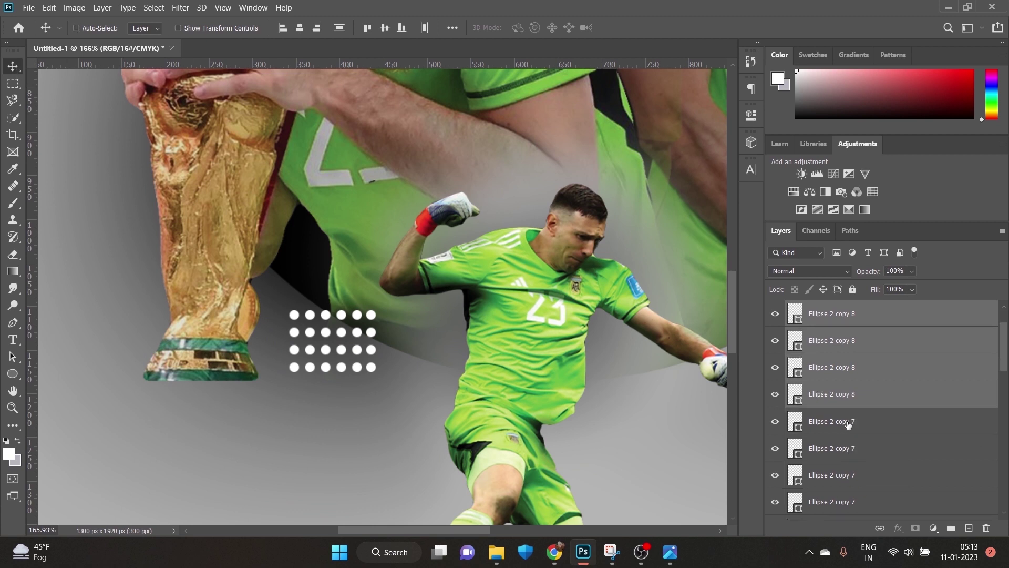
{"action": "left_click", "coordinate": [848, 425], "text": "shift"}
{"action": "left_click", "coordinate": [859, 456], "text": "shift"}
{"action": "left_click", "coordinate": [858, 475], "text": "shift"}
{"action": "scroll", "coordinate": [861, 444], "scroll_direction": "down", "scroll_amount": 2}
{"action": "left_click", "coordinate": [862, 428], "text": "shift"}
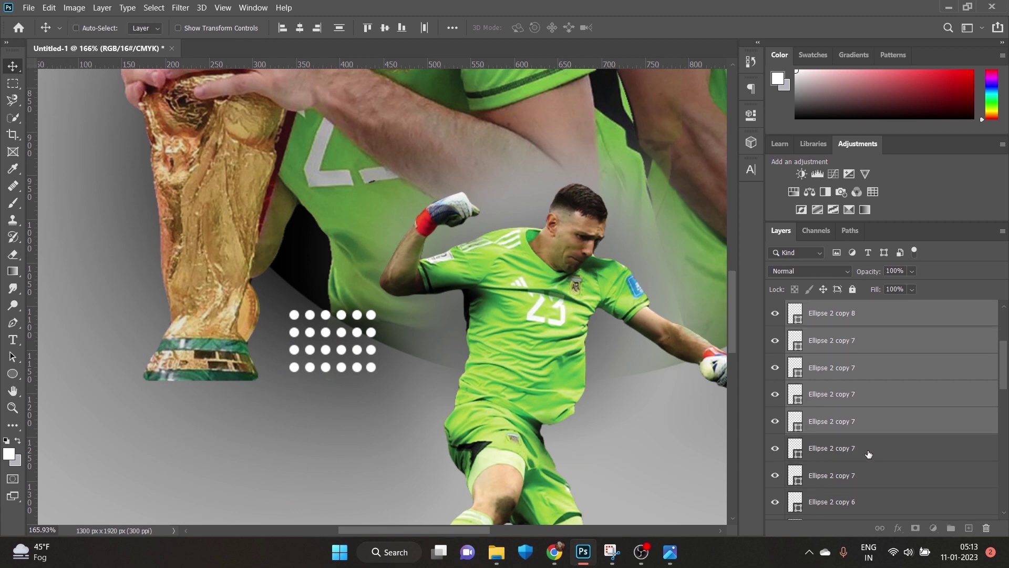
{"action": "left_click", "coordinate": [869, 454], "text": "shift"}
{"action": "left_click", "coordinate": [868, 474], "text": "shift"}
{"action": "scroll", "coordinate": [866, 450], "scroll_direction": "down", "scroll_amount": 2}
{"action": "left_click", "coordinate": [865, 428], "text": "shift"}
{"action": "left_click", "coordinate": [865, 452], "text": "shift"}
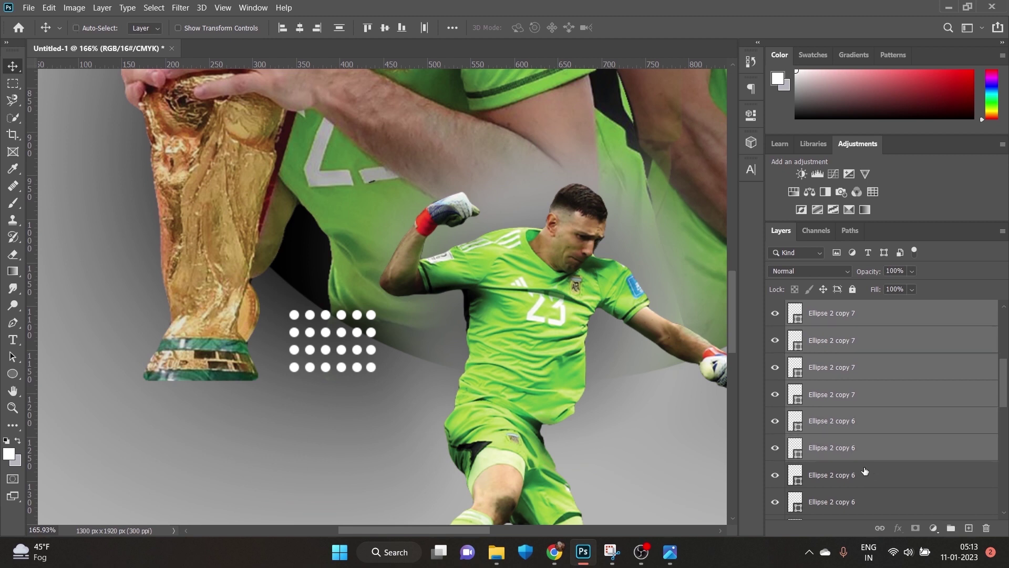
{"action": "left_click", "coordinate": [864, 471], "text": "shift"}
{"action": "scroll", "coordinate": [865, 467], "scroll_direction": "down", "scroll_amount": 2}
{"action": "left_click", "coordinate": [862, 456], "text": "shift"}
{"action": "left_click", "coordinate": [865, 495], "text": "shift"}
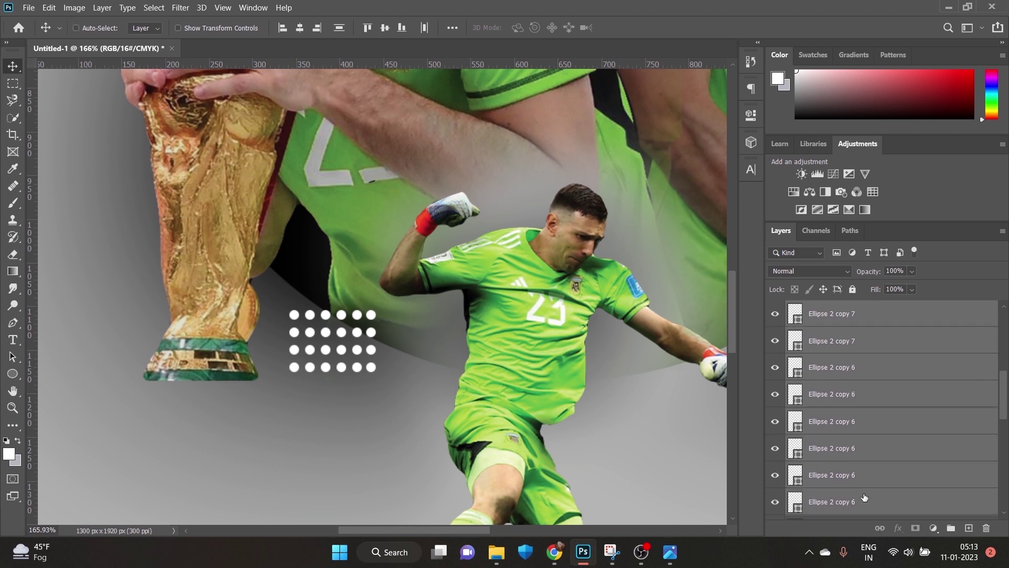
{"action": "scroll", "coordinate": [865, 496], "scroll_direction": "down", "scroll_amount": 3}
{"action": "left_click", "coordinate": [866, 428], "text": "shift"}
{"action": "left_click", "coordinate": [868, 452], "text": "shift"}
{"action": "left_click", "coordinate": [868, 476], "text": "shift"}
{"action": "left_click", "coordinate": [869, 496], "text": "shift"}
{"action": "scroll", "coordinate": [877, 472], "scroll_direction": "down", "scroll_amount": 2}
{"action": "left_click", "coordinate": [871, 447], "text": "shift"}
{"action": "left_click", "coordinate": [860, 476], "text": "shift"}
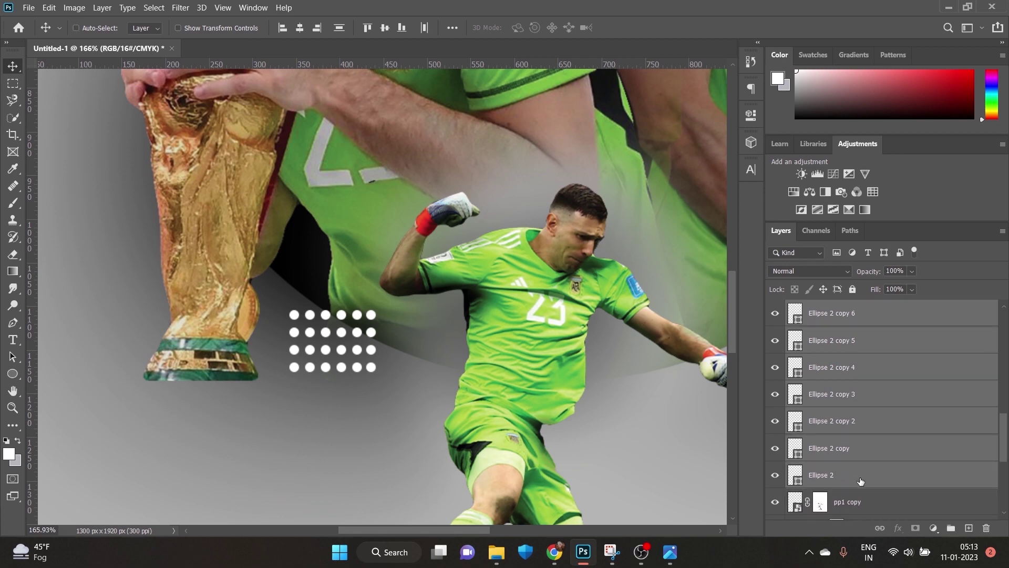
{"action": "key", "text": "ctrl+g"}
Try scaling the dot group to about 132% and placing it next to the trophy.
{"action": "key", "text": "ctrl+t"}
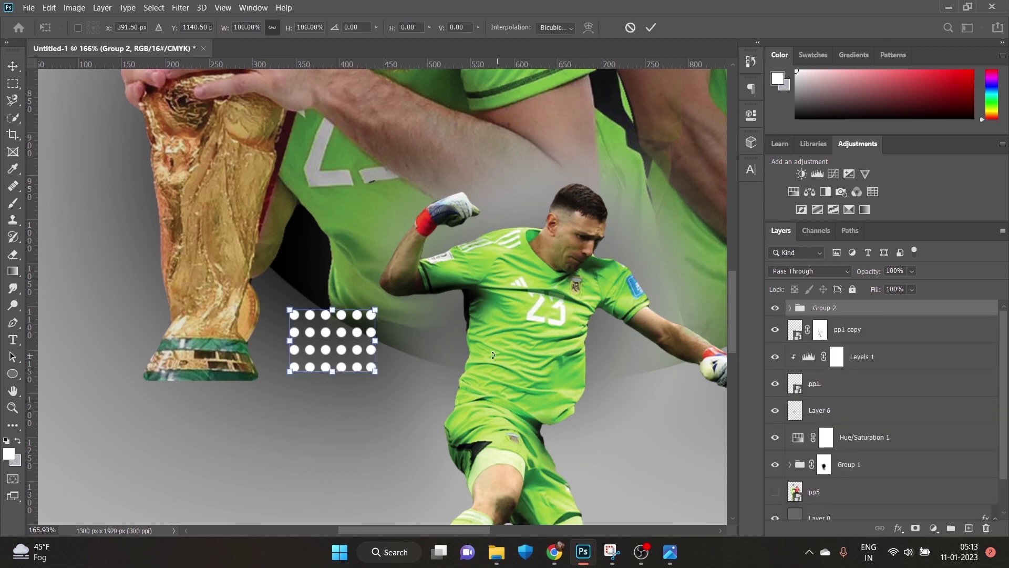
{"action": "scroll", "coordinate": [465, 373], "scroll_direction": "down", "scroll_amount": 5}
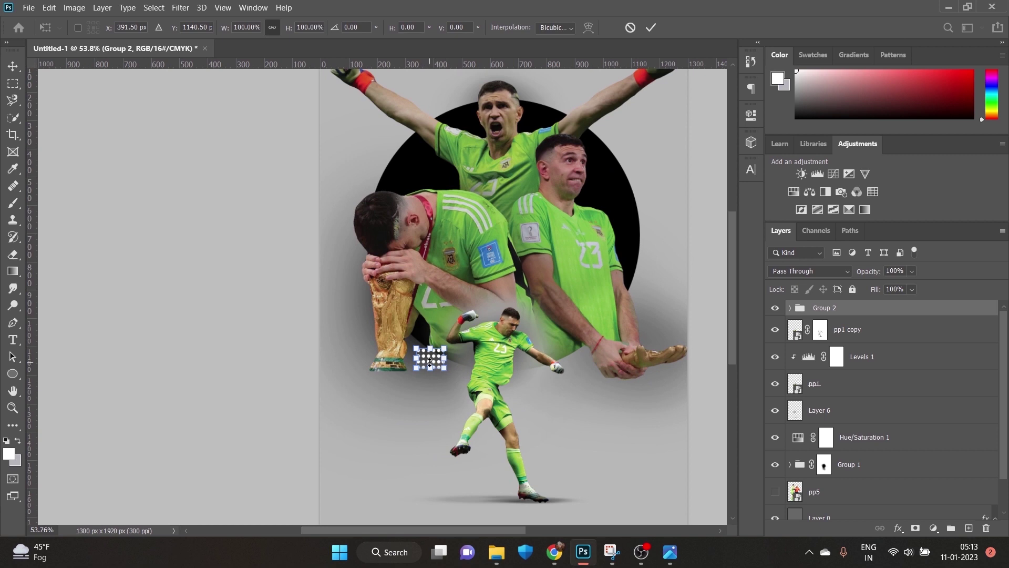
{"action": "left_click_drag", "start_coordinate": [431, 362], "coordinate": [381, 351]}
{"action": "left_click_drag", "start_coordinate": [413, 339], "coordinate": [423, 329]}
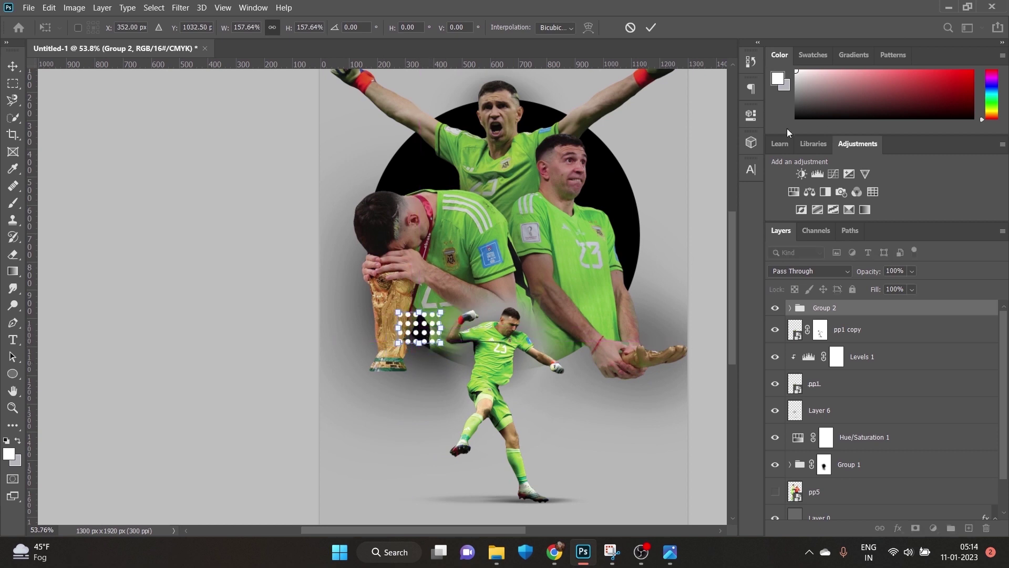
{"action": "mouse_move", "coordinate": [441, 345]}
{"action": "left_mouse_down"}
{"action": "mouse_move", "coordinate": [428, 334]}
{"action": "mouse_move", "coordinate": [438, 347]}
{"action": "left_mouse_up"}
{"action": "left_click", "coordinate": [650, 27]}
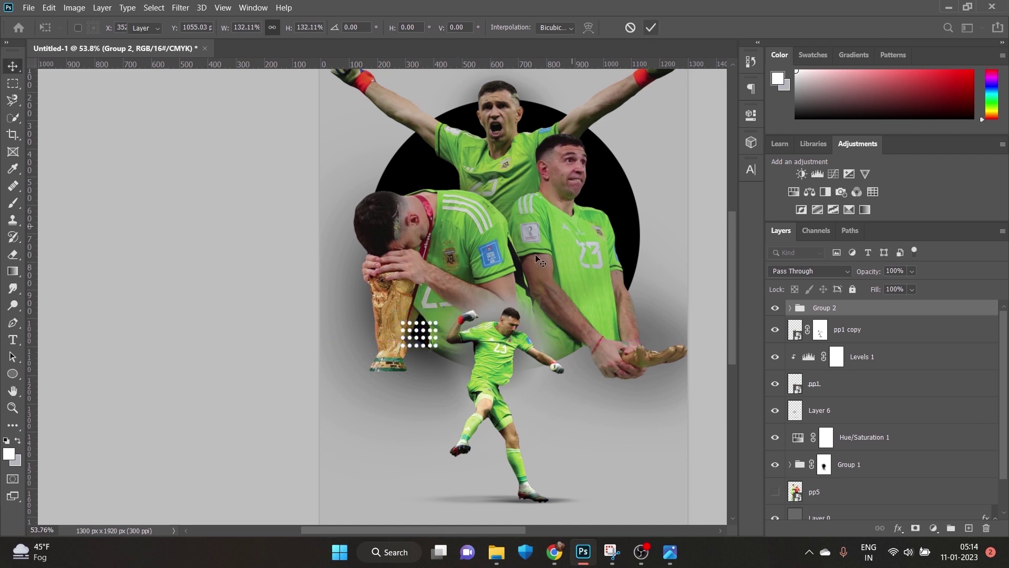
{"action": "left_click", "coordinate": [410, 336]}
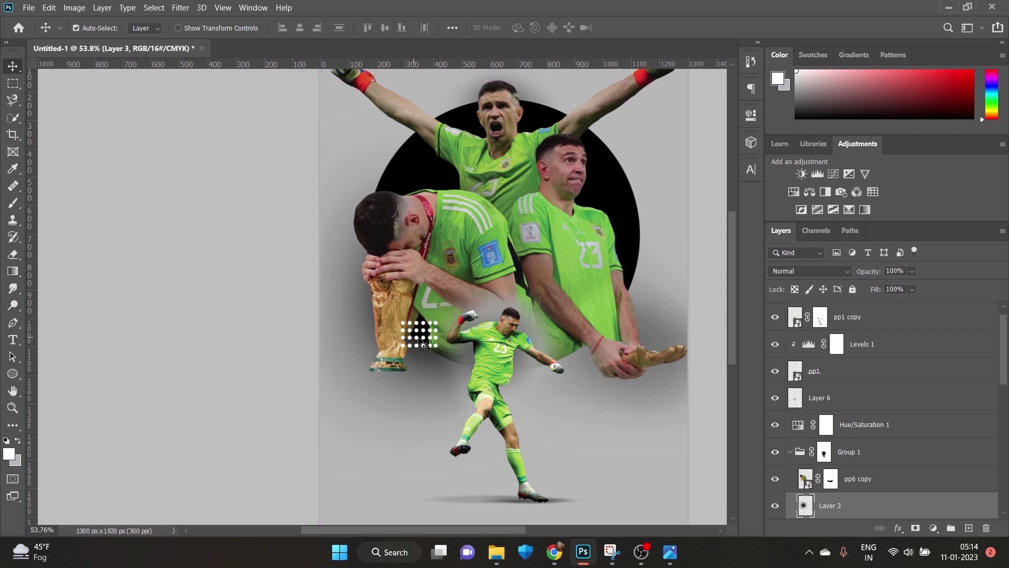
{"action": "left_click_drag", "start_coordinate": [410, 336], "coordinate": [418, 344]}
{"action": "scroll", "coordinate": [877, 367], "scroll_direction": "up", "scroll_amount": 1}
Enlarge the dot group and place it over the crouching player's forearm and shirt number beside the trophy.
{"action": "left_click", "coordinate": [830, 309]}
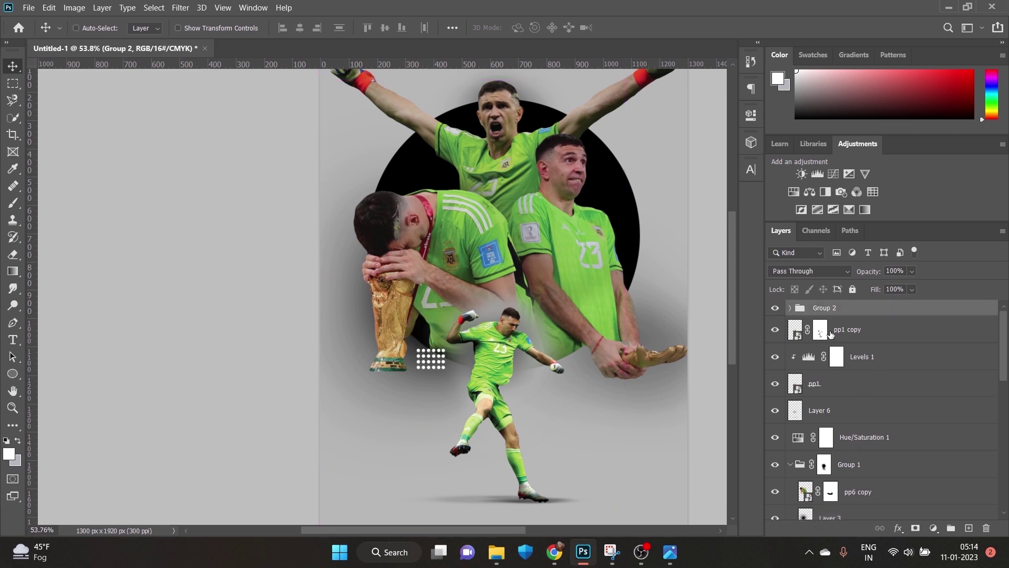
{"action": "key", "text": "ctrl+t"}
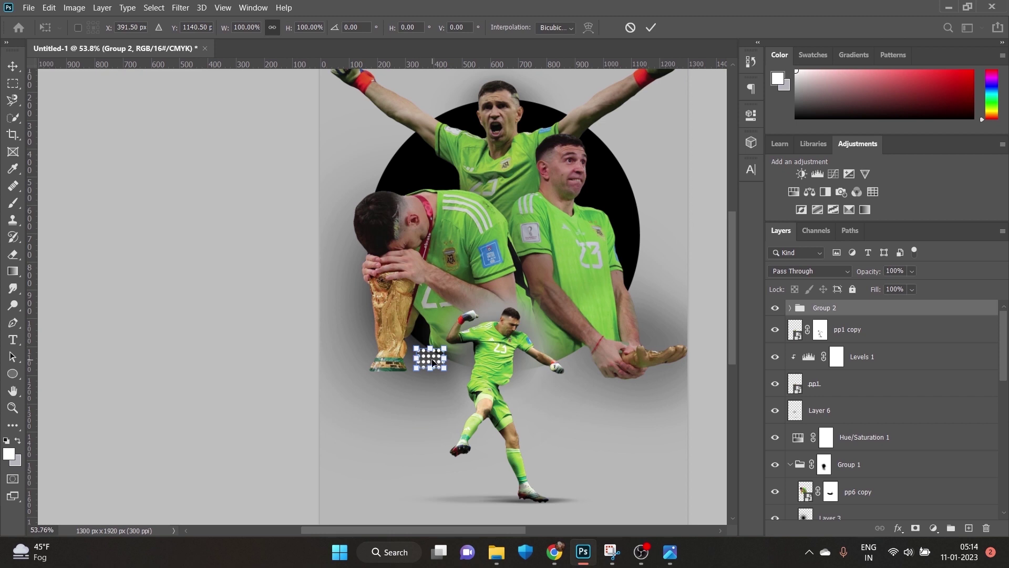
{"action": "left_click_drag", "start_coordinate": [432, 363], "coordinate": [422, 293]}
{"action": "left_click", "coordinate": [651, 27]}
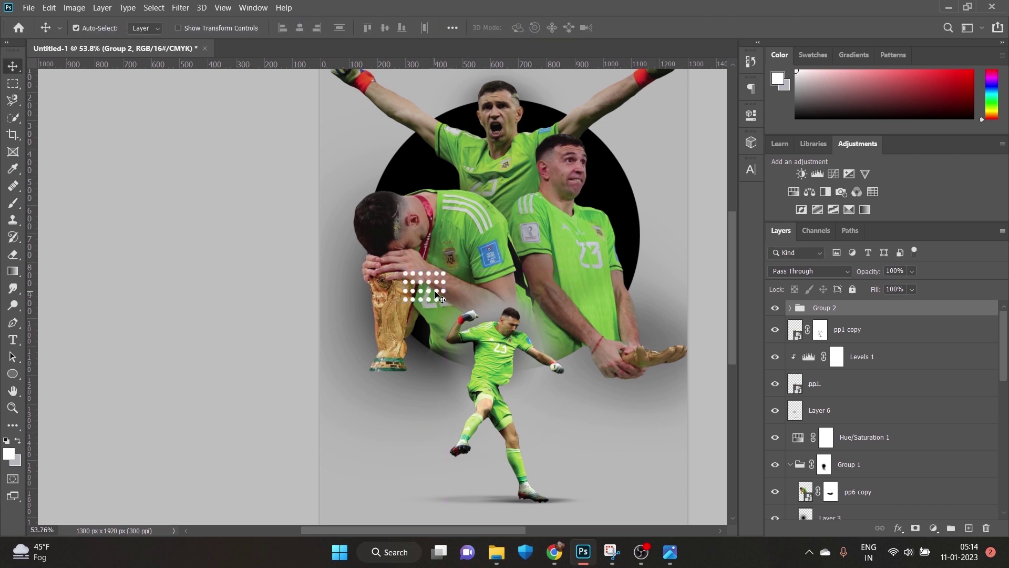
Collapse Group 2 and set the opacity of the dot group to 99%.
{"action": "left_click", "coordinate": [438, 298]}
{"action": "scroll", "coordinate": [865, 413], "scroll_direction": "up", "scroll_amount": 3}
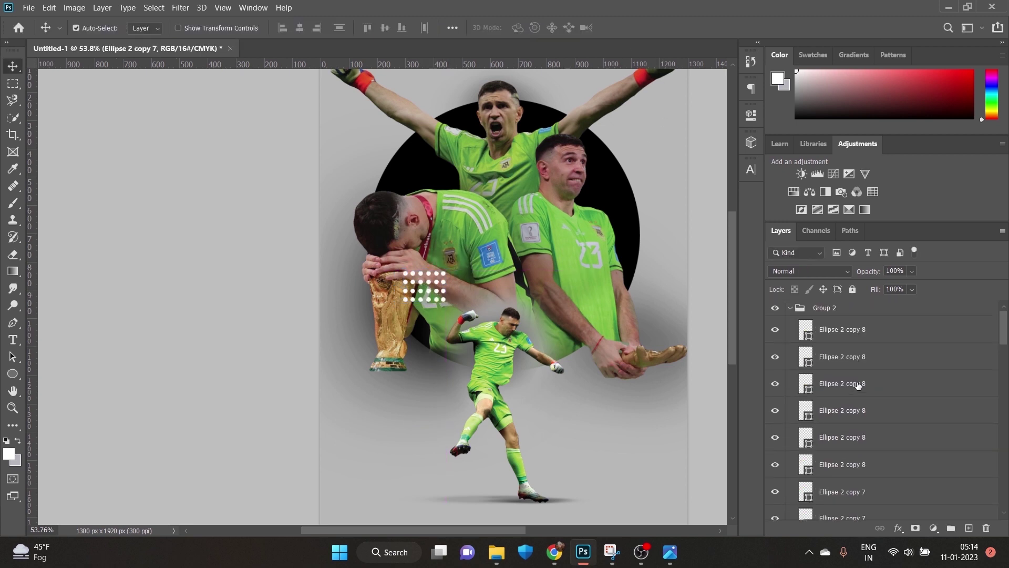
{"action": "scroll", "coordinate": [867, 410], "scroll_direction": "down", "scroll_amount": 2}
{"action": "scroll", "coordinate": [865, 421], "scroll_direction": "up", "scroll_amount": 2}
{"action": "scroll", "coordinate": [867, 415], "scroll_direction": "down", "scroll_amount": 2}
{"action": "scroll", "coordinate": [878, 384], "scroll_direction": "up", "scroll_amount": 2}
{"action": "left_click", "coordinate": [789, 309]}
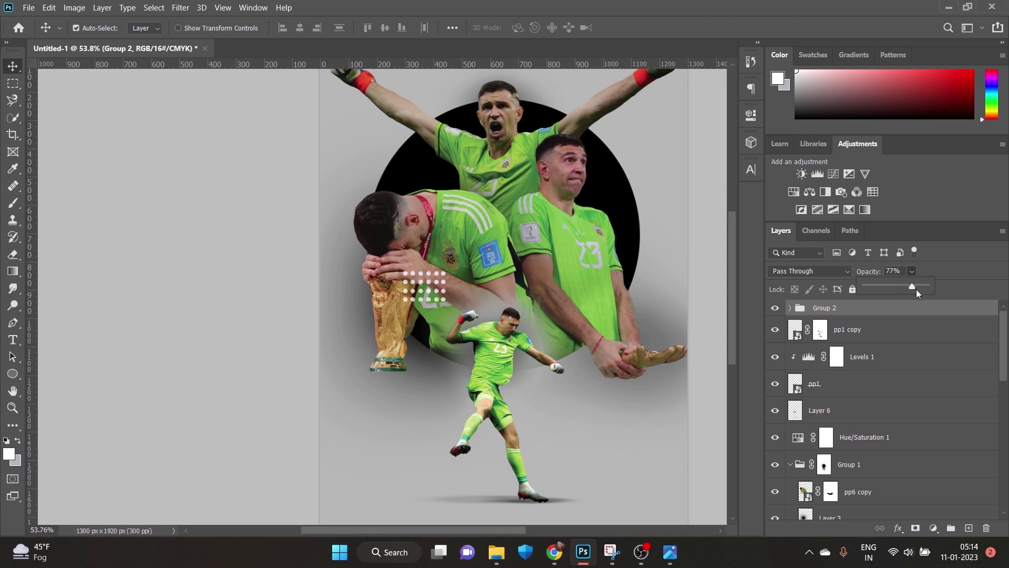
{"action": "left_click", "coordinate": [930, 264]}
Draw a narrow upright rectangle of 12 × 57 px in the empty area below and left of the trophy.
{"action": "left_click", "coordinate": [16, 373]}
{"action": "left_click", "coordinate": [50, 384]}
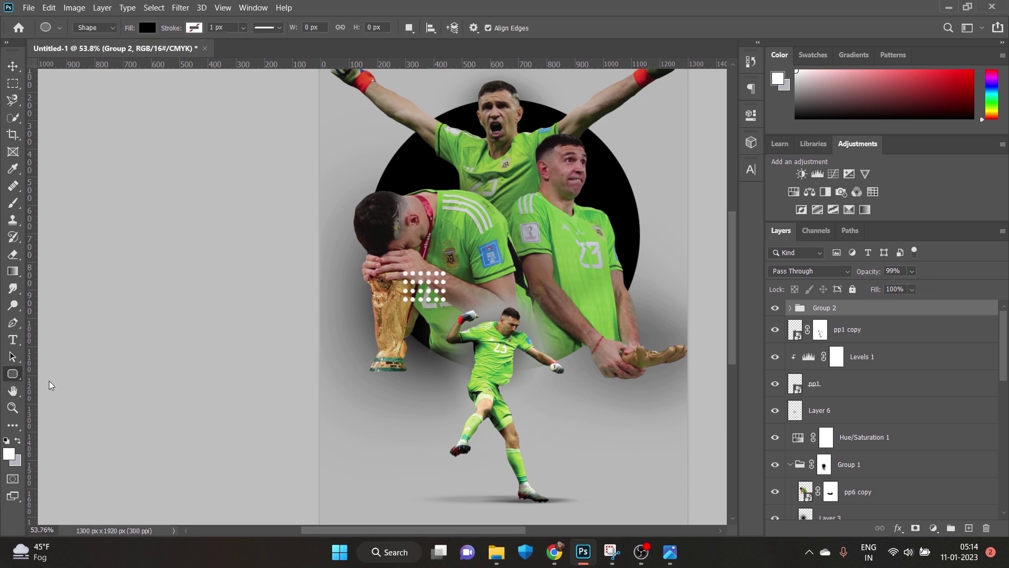
{"action": "right_click", "coordinate": [15, 374]}
{"action": "left_click", "coordinate": [73, 386]}
{"action": "right_click", "coordinate": [13, 373]}
{"action": "left_click", "coordinate": [73, 374]}
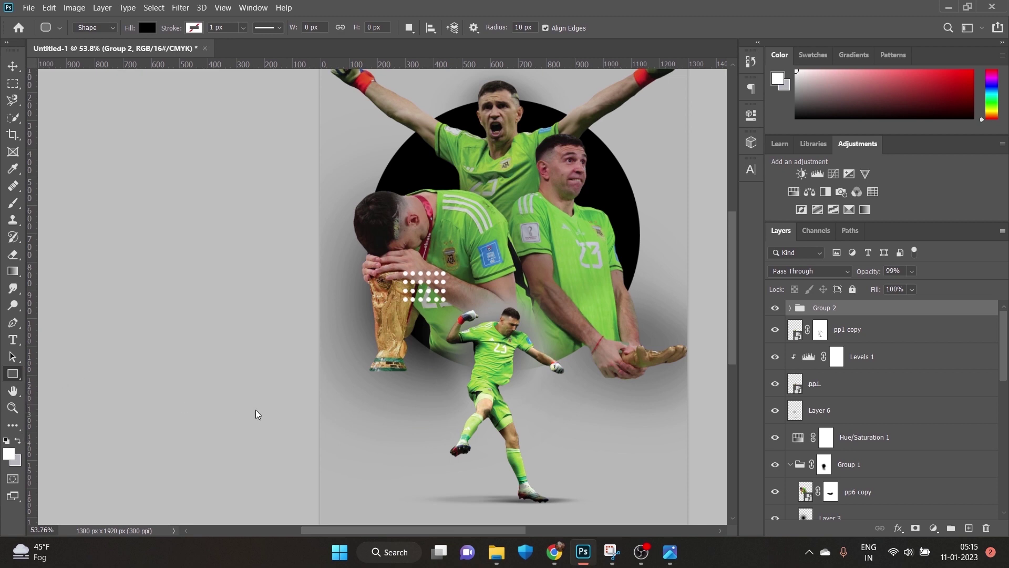
{"action": "left_click_drag", "start_coordinate": [346, 399], "coordinate": [346, 415]}
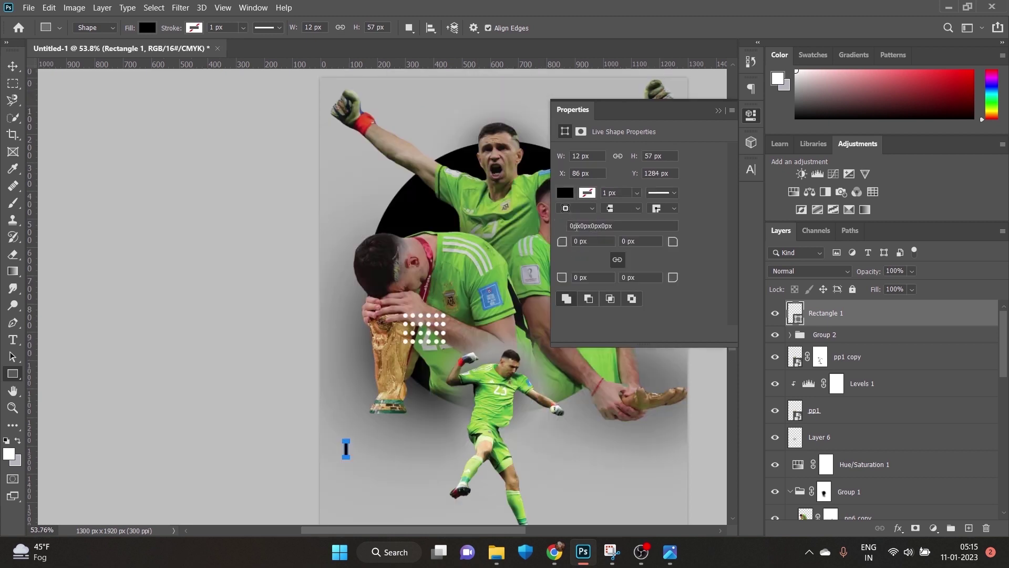
Change the fill of the narrow rectangle to white.
{"action": "left_click", "coordinate": [567, 193]}
{"action": "left_click", "coordinate": [673, 262]}
{"action": "left_click", "coordinate": [713, 187]}
{"action": "left_click", "coordinate": [718, 111]}
{"action": "left_click", "coordinate": [12, 65]}
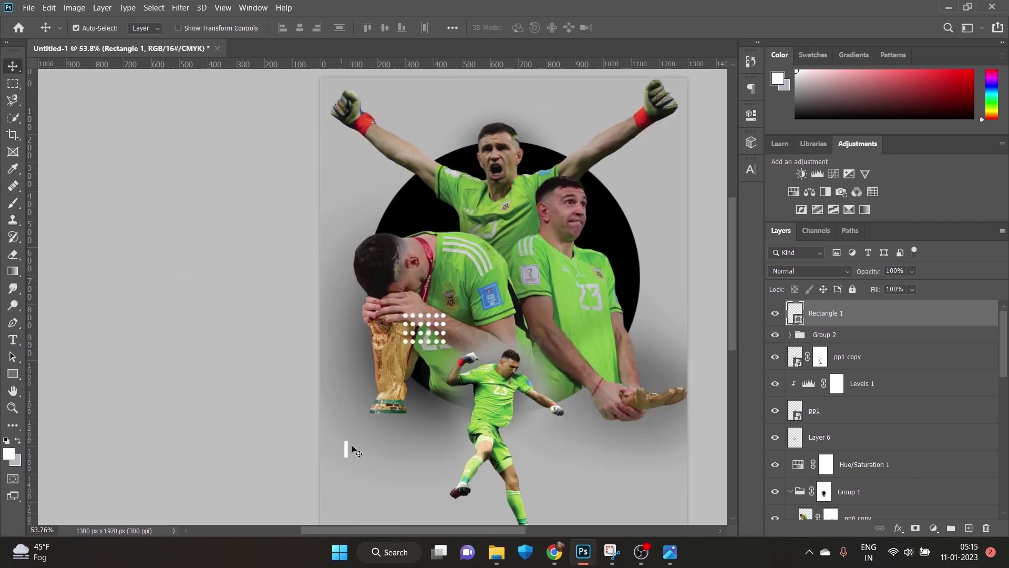
Rotate the narrow white rectangle below the trophy by 30° so it forms a slanted bar.
{"action": "left_click_drag", "start_coordinate": [395, 450], "coordinate": [404, 352]}
{"action": "scroll", "coordinate": [404, 352], "scroll_direction": "up", "scroll_amount": 5}
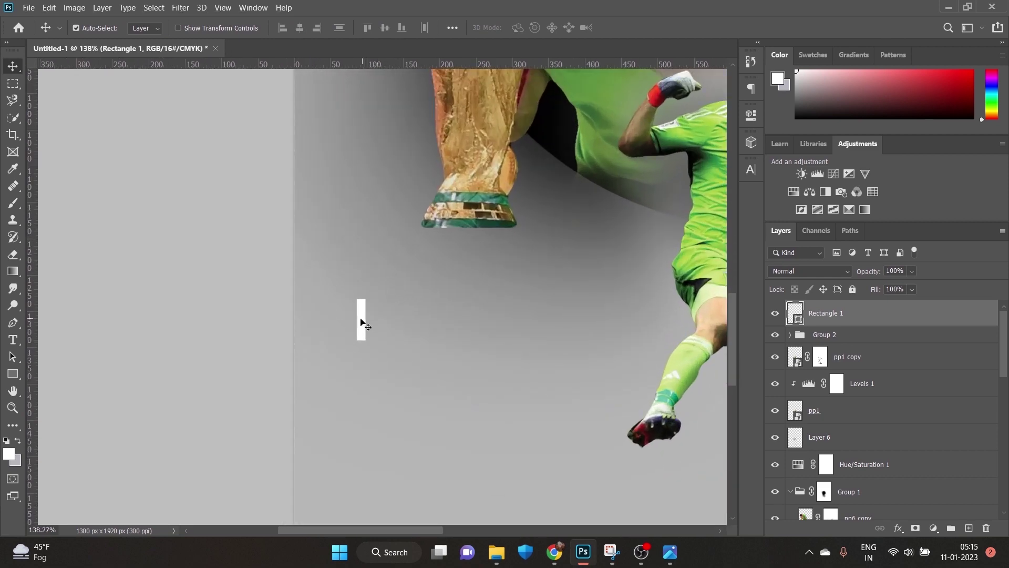
{"action": "key", "text": "ctrl+t"}
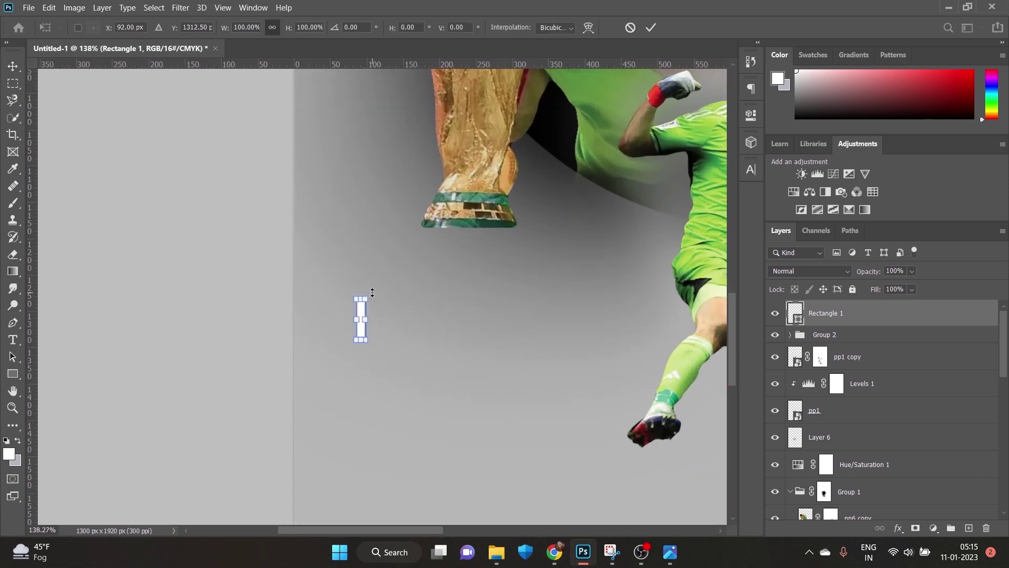
{"action": "left_click_drag", "start_coordinate": [375, 289], "coordinate": [389, 304]}
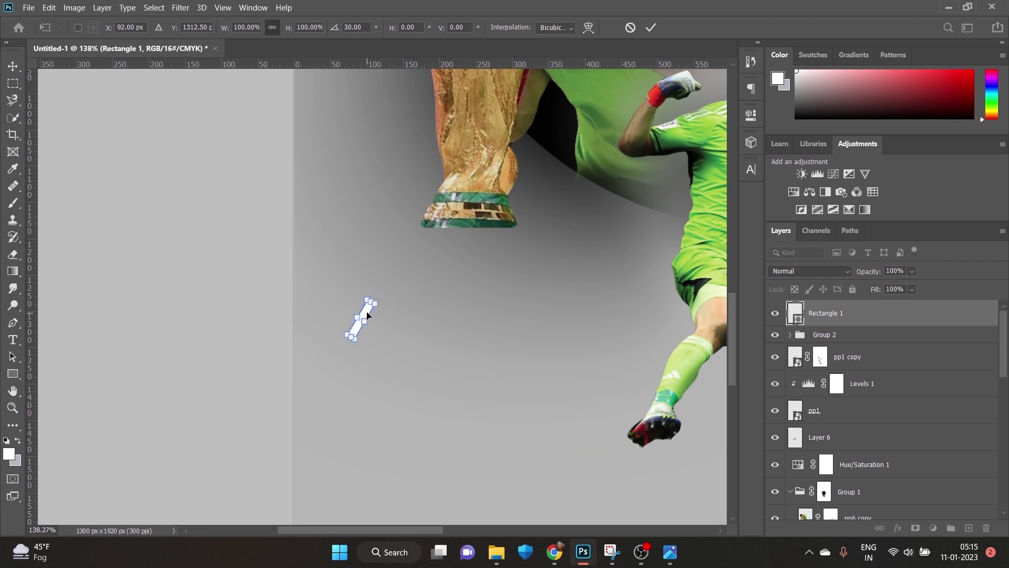
{"action": "left_click", "coordinate": [650, 27]}
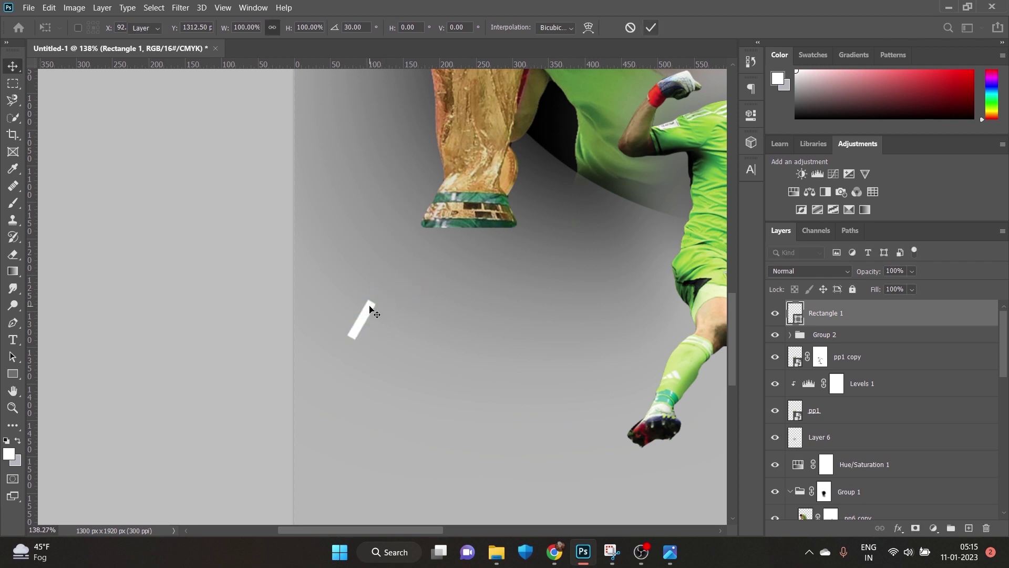
Copy the slanted bar slightly below itself as a staggered pair, and duplicate the pair sideways into a row of five pairs.
{"action": "left_click_drag", "start_coordinate": [370, 309], "coordinate": [362, 334]}
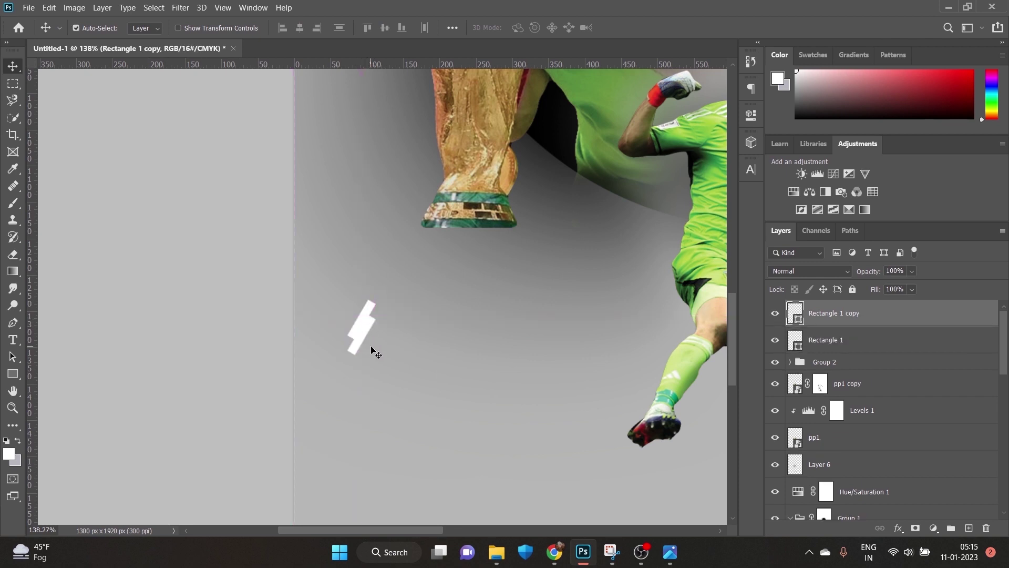
{"action": "left_click", "coordinate": [843, 342], "text": "shift"}
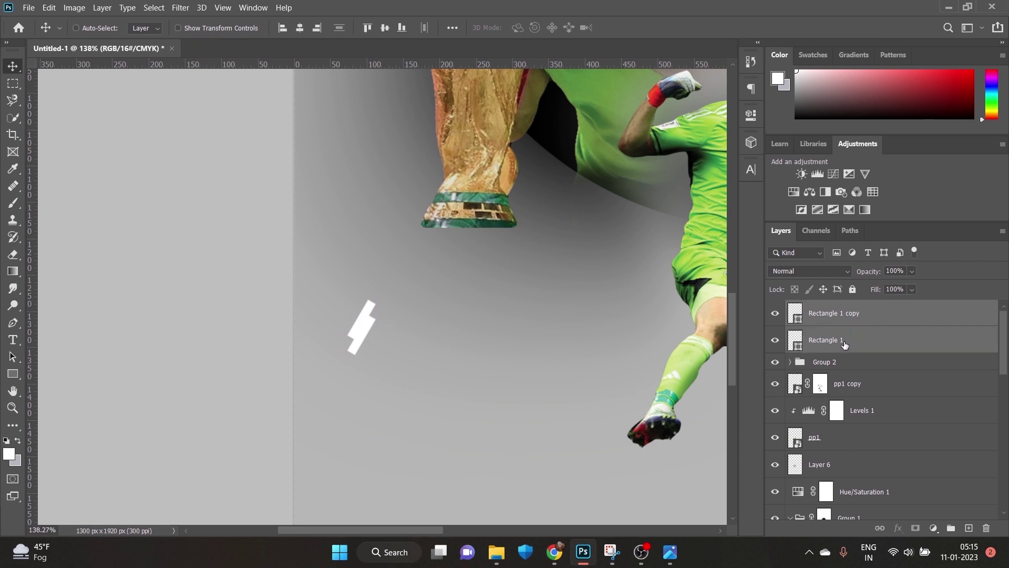
{"action": "key", "text": "ctrl+j"}
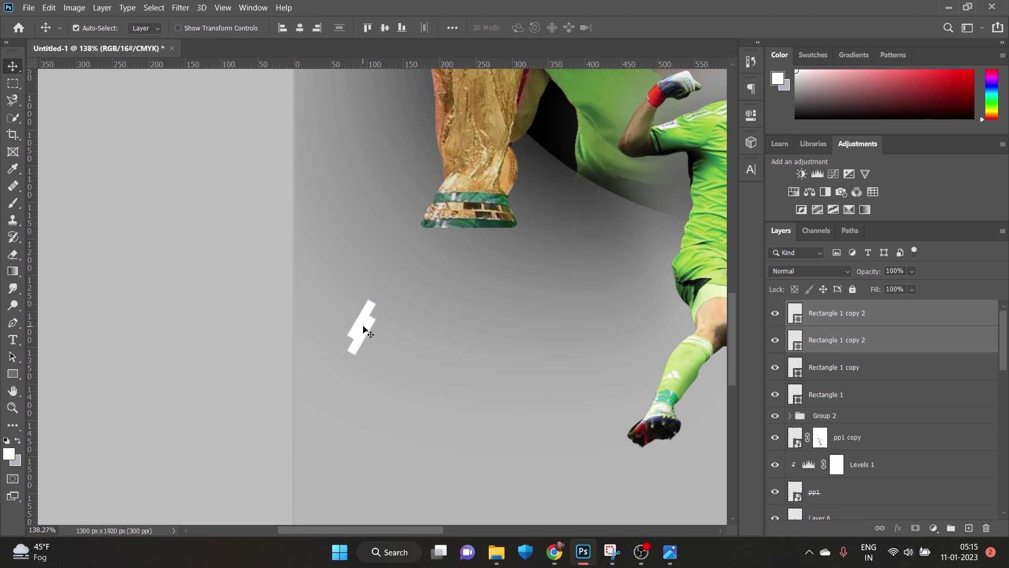
{"action": "left_click_drag", "start_coordinate": [363, 327], "coordinate": [478, 333]}
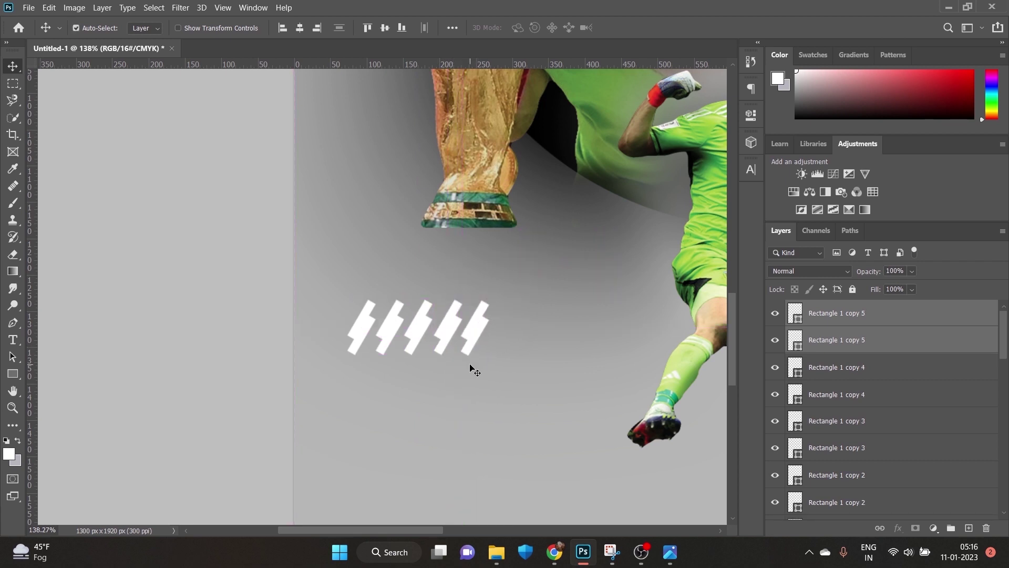
Select all the slanted bar layers from Rectangle 1 up to the topmost copy and group them.
{"action": "scroll", "coordinate": [469, 367], "scroll_direction": "down", "scroll_amount": 4}
{"action": "left_click_drag", "start_coordinate": [857, 368], "coordinate": [853, 492]}
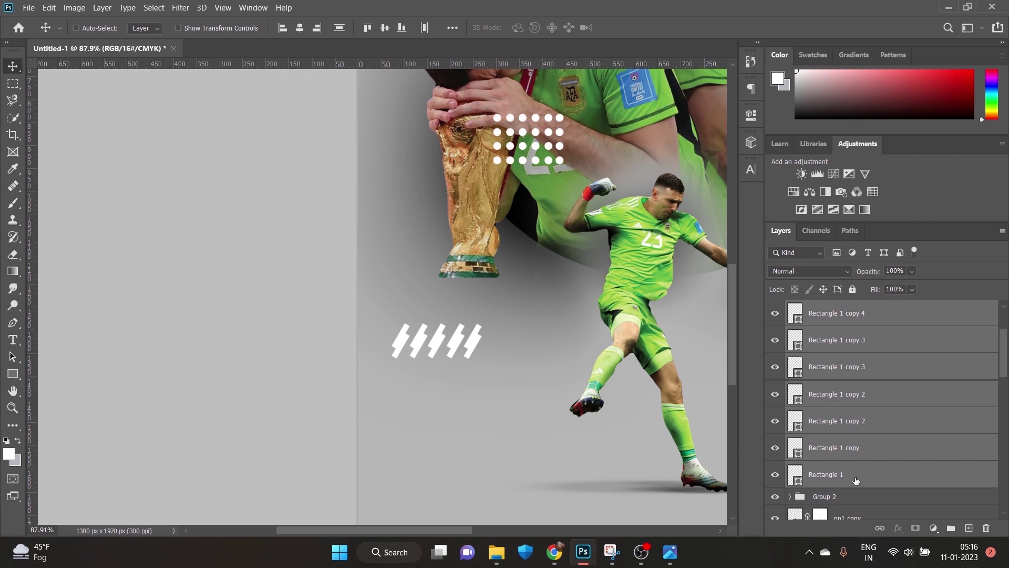
{"action": "key", "text": "ctrl+g"}
Move the bar group onto the upper arm of the standing player with shirt number 23, at the black circle's edge.
{"action": "scroll", "coordinate": [683, 373], "scroll_direction": "down", "scroll_amount": 5}
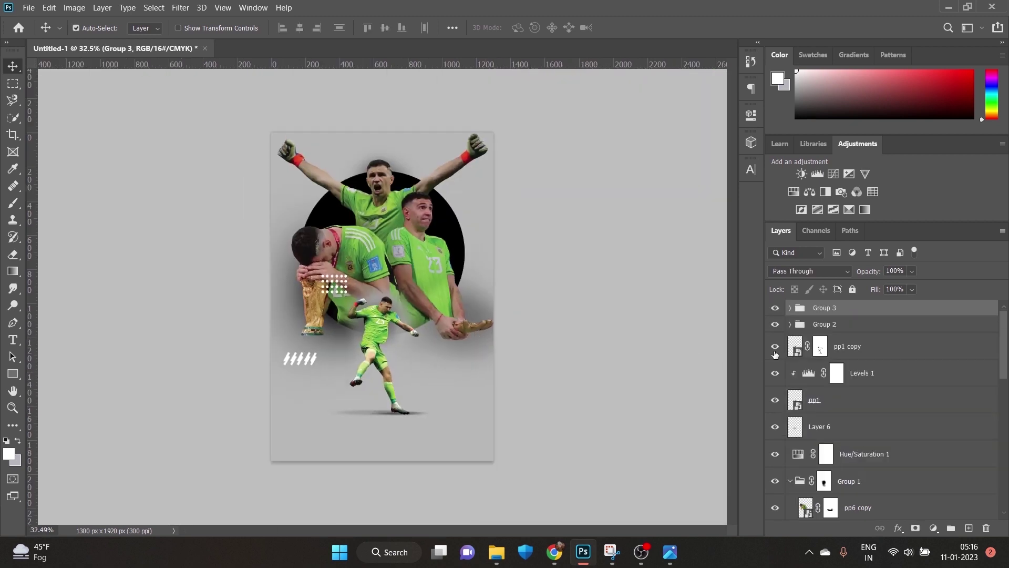
{"action": "key", "text": "ctrl+t"}
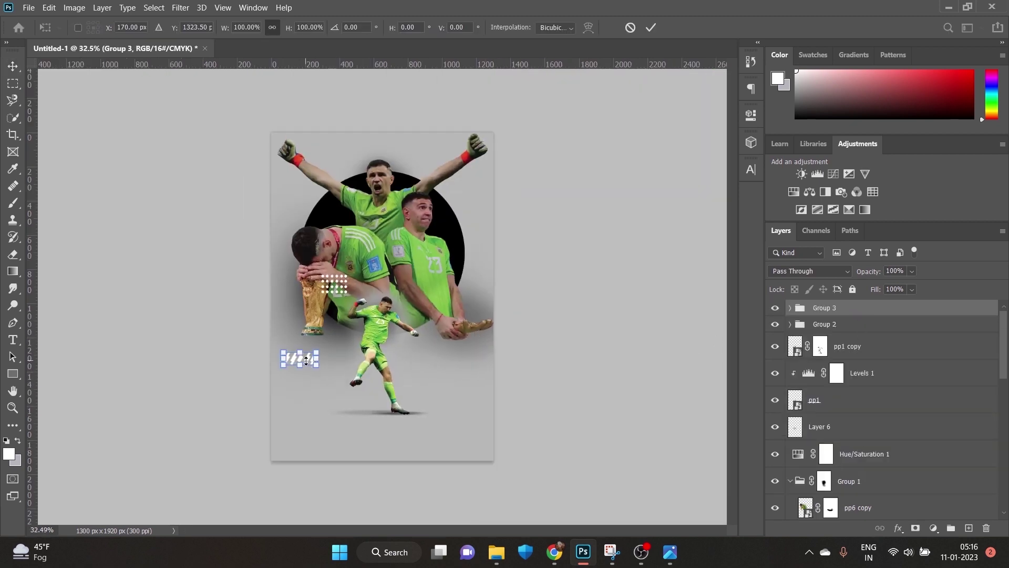
{"action": "left_click_drag", "start_coordinate": [309, 360], "coordinate": [461, 243]}
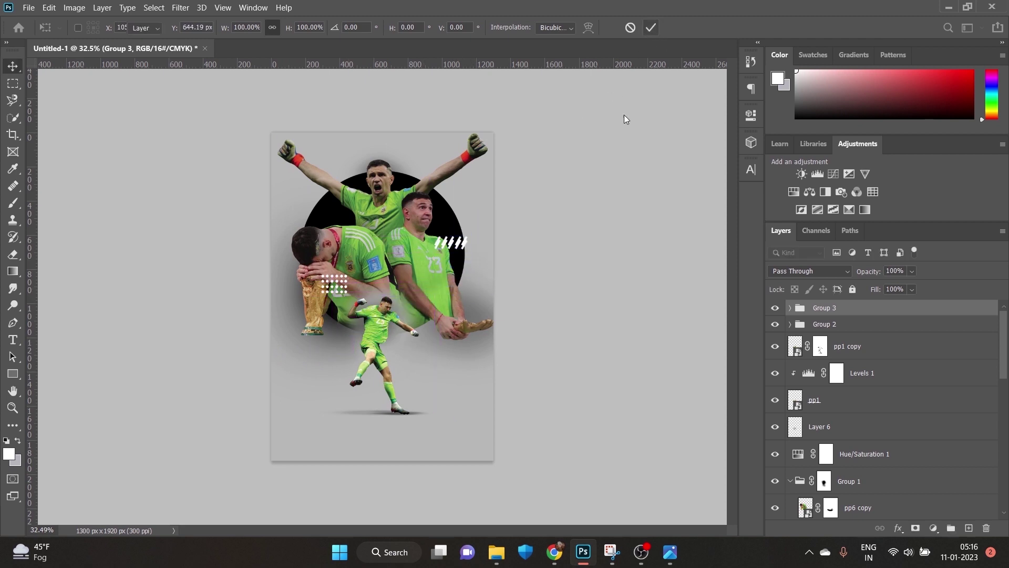
{"action": "key", "text": "Return"}
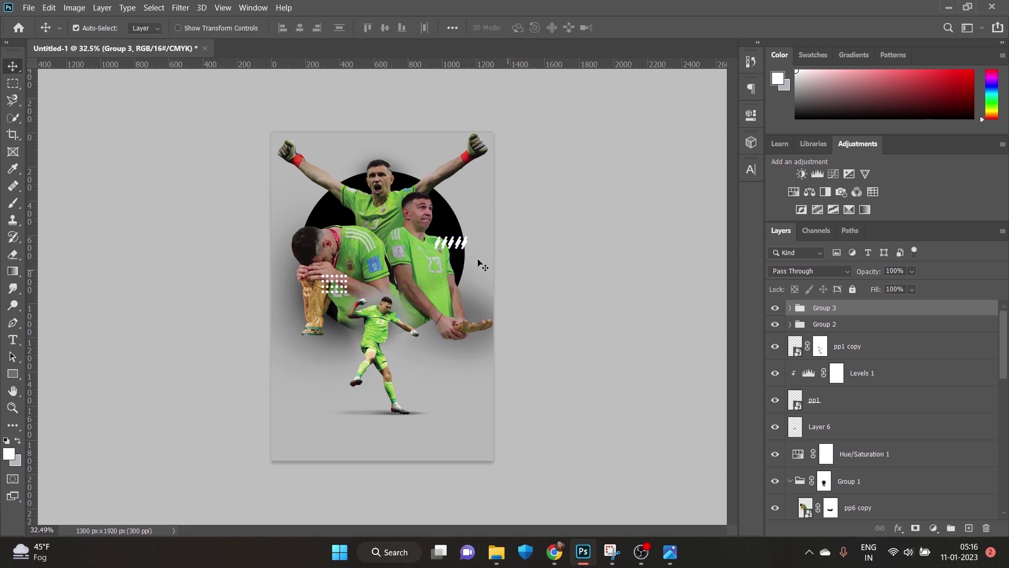
Scale Group 3 with the slanted bars to 85.59% and move it down over the standing player's forearm.
{"action": "left_click", "coordinate": [473, 252]}
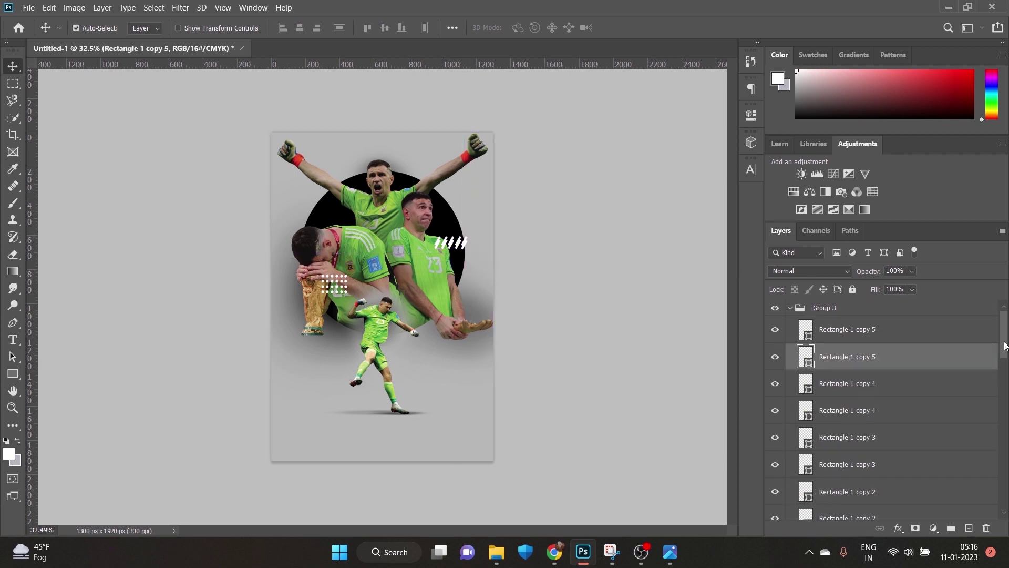
{"action": "left_click", "coordinate": [790, 308]}
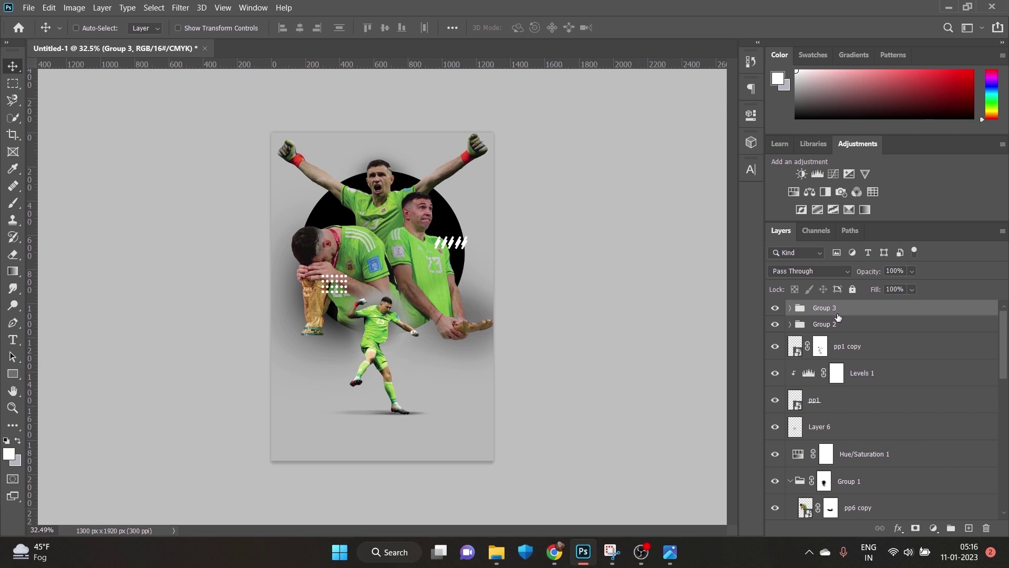
{"action": "key", "text": "ctrl+j"}
{"action": "key", "text": "ctrl+z"}
{"action": "key", "text": "ctrl+t"}
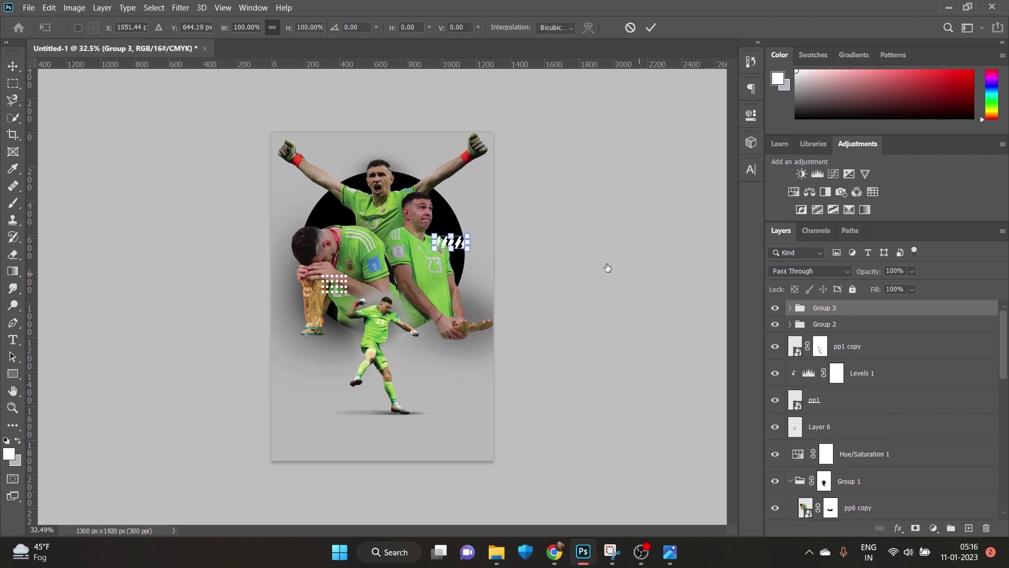
{"action": "left_click_drag", "start_coordinate": [459, 244], "coordinate": [464, 291]}
{"action": "left_click", "coordinate": [650, 27]}
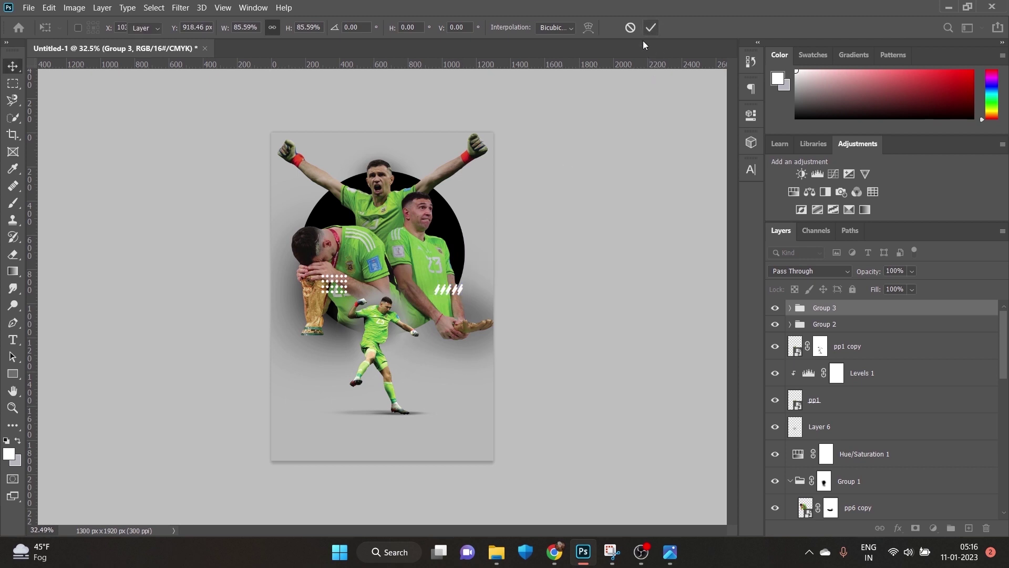
{"action": "scroll", "coordinate": [403, 381], "scroll_direction": "down", "scroll_amount": 2}
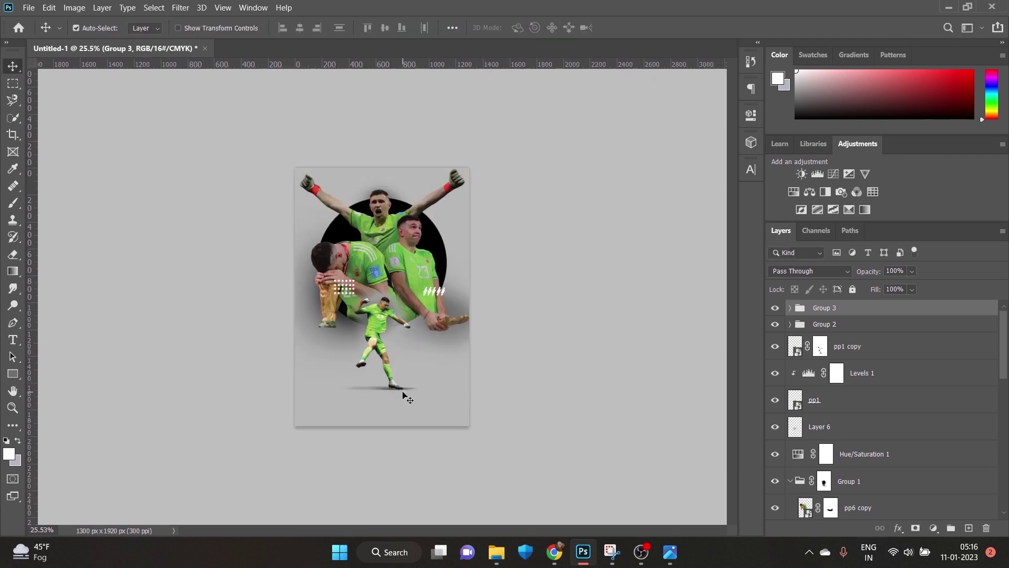
{"action": "key", "text": "alt+Tab"}
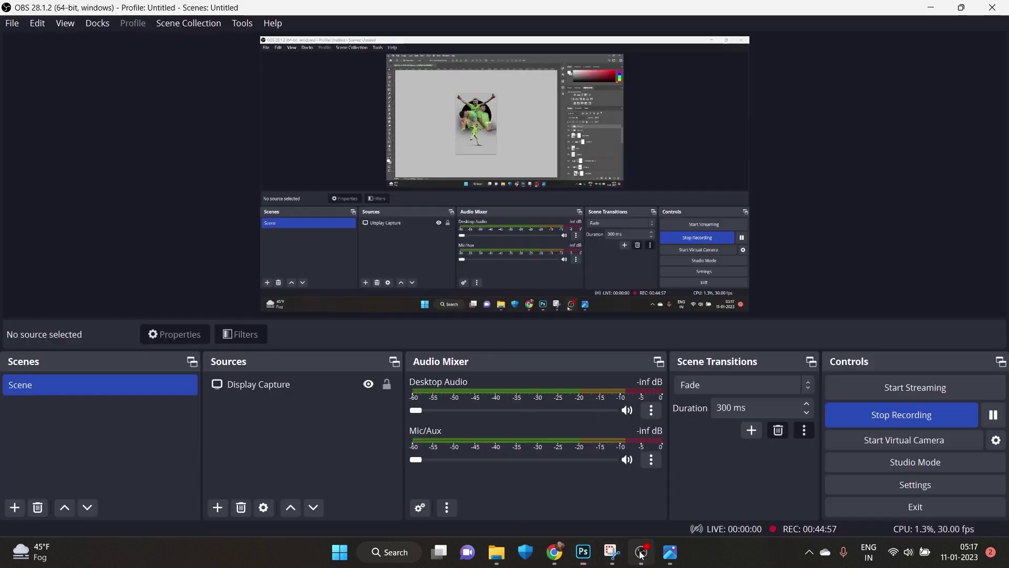
{"action": "key", "text": "alt+Tab"}
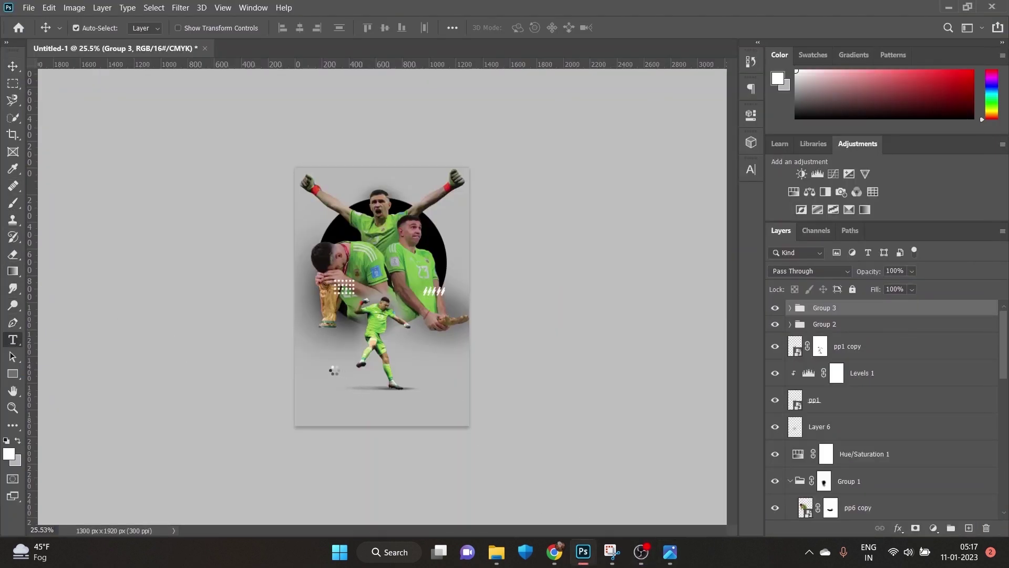
Start a line of text in the empty area beside the kicking player's legs.
{"action": "left_click", "coordinate": [329, 358]}
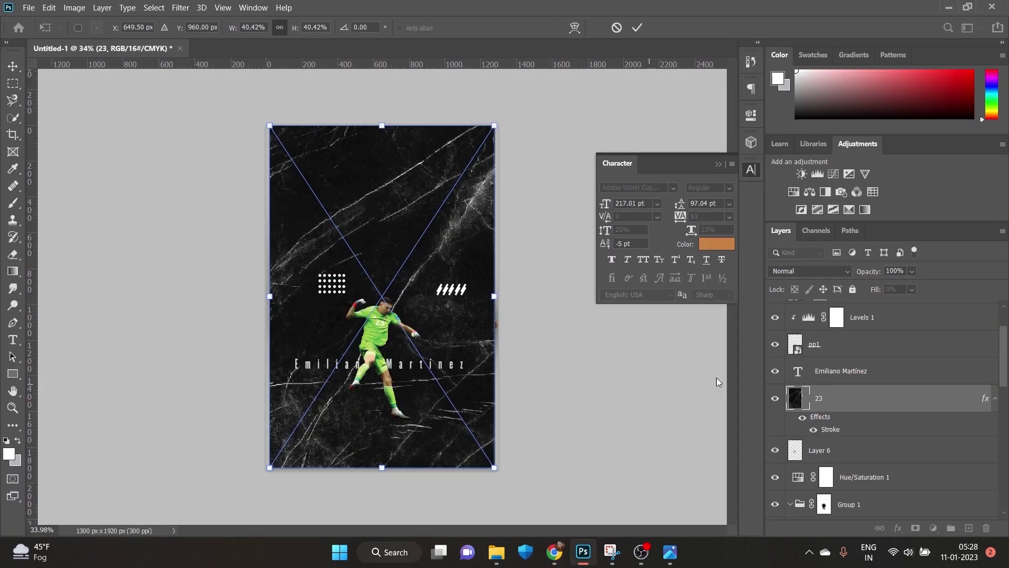
Move the black marble texture layer directly above Layer 0 and set it to Difference blending at 36% opacity.
{"action": "left_click_drag", "start_coordinate": [854, 406], "coordinate": [876, 493]}
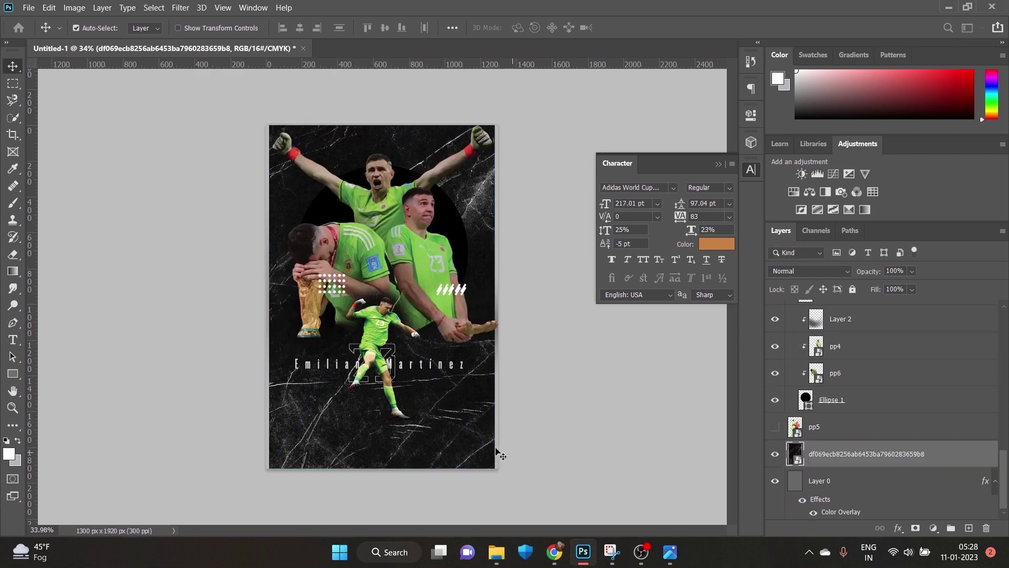
{"action": "left_click", "coordinate": [851, 270]}
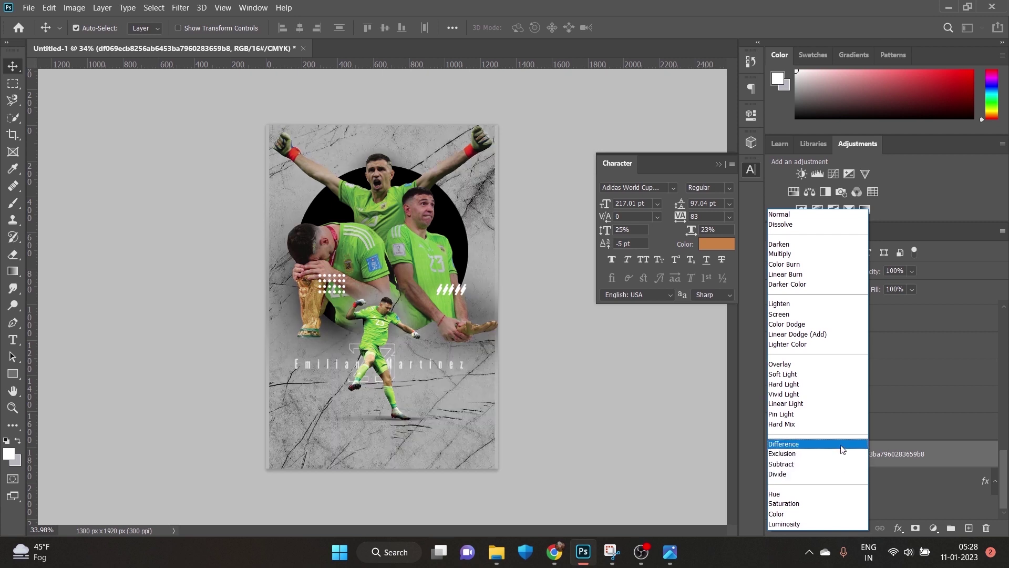
{"action": "left_click", "coordinate": [841, 445]}
{"action": "left_click_drag", "start_coordinate": [898, 287], "coordinate": [859, 285]}
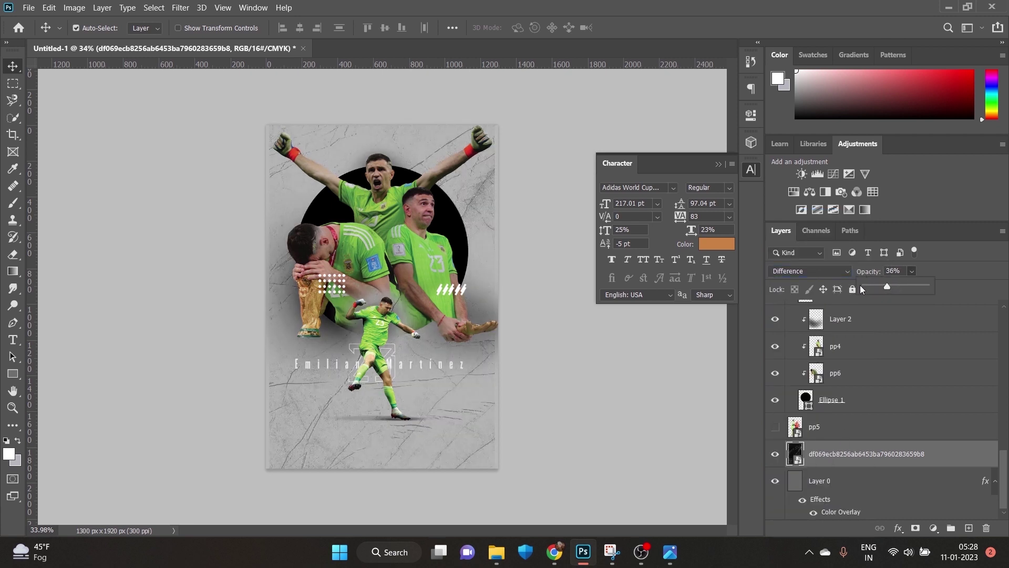
{"action": "left_click", "coordinate": [748, 165]}
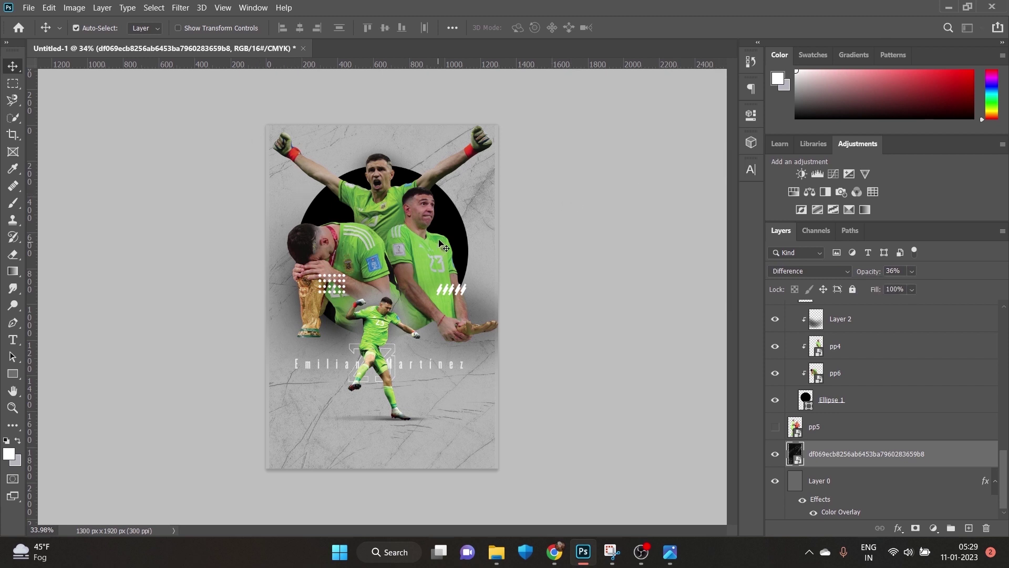
Enlarge the marble texture slightly so that it covers the poster out to its side edges.
{"action": "key", "text": "ctrl+t"}
{"action": "mouse_move", "coordinate": [498, 294]}
{"action": "left_mouse_down"}
{"action": "mouse_move", "coordinate": [520, 295]}
{"action": "mouse_move", "coordinate": [501, 294]}
{"action": "left_mouse_up"}
{"action": "left_click", "coordinate": [637, 28]}
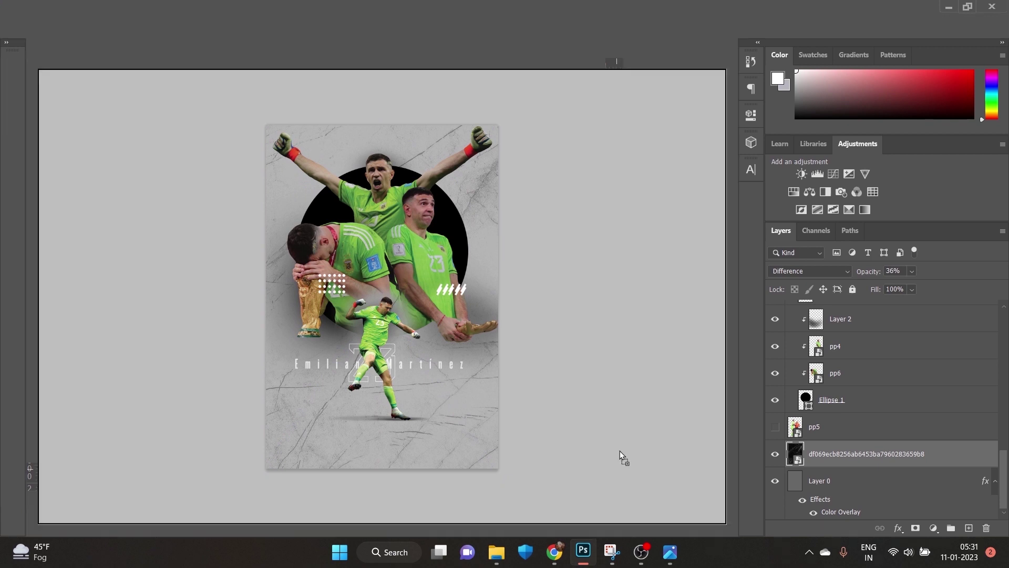
Place the Adidas logo image, scale it to 3.64% and position it in the poster's lower right corner.
{"action": "key", "text": "ctrl+t"}
{"action": "key", "text": "Return"}
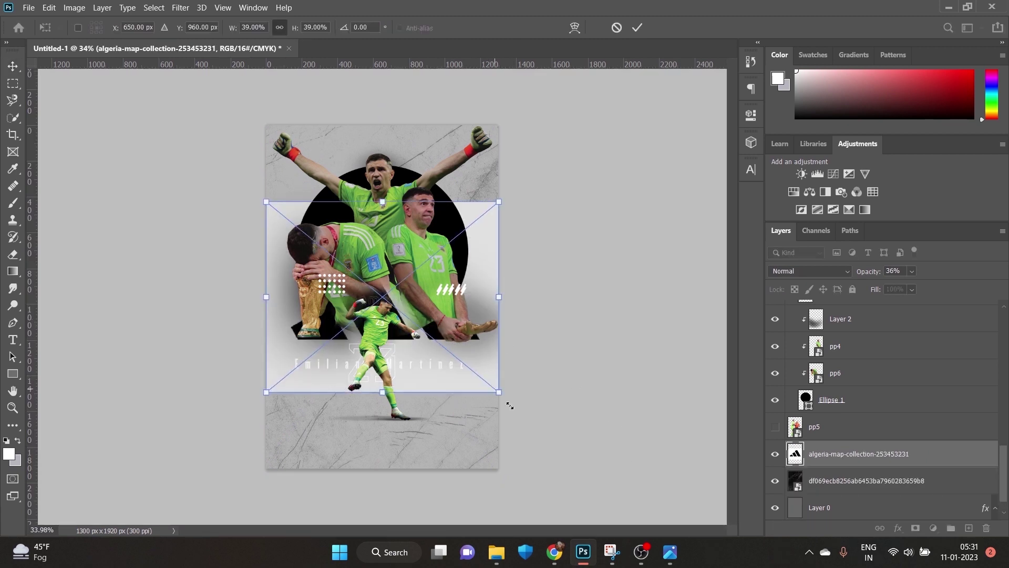
{"action": "left_click_drag", "start_coordinate": [498, 392], "coordinate": [485, 459]}
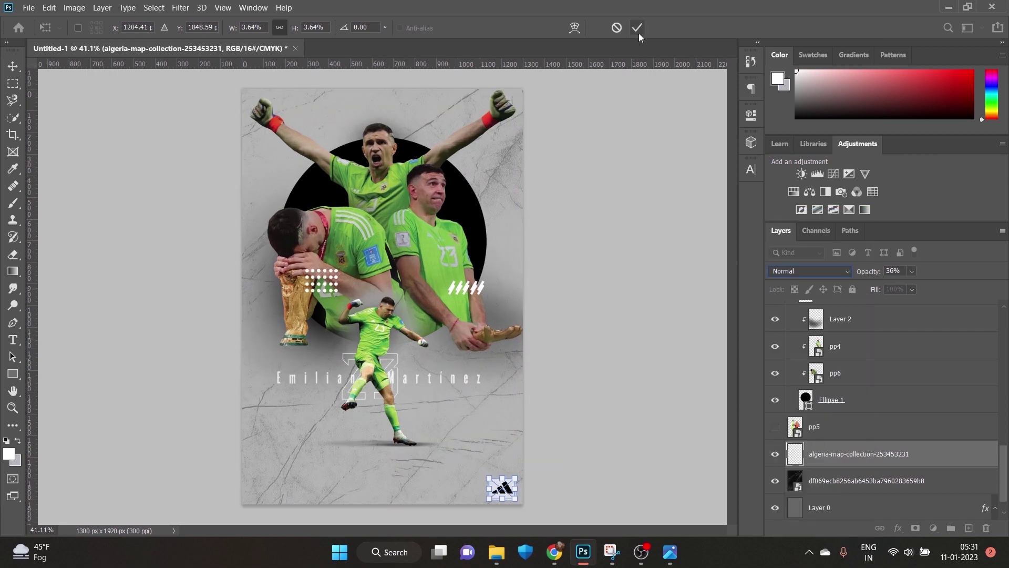
{"action": "left_click", "coordinate": [637, 30]}
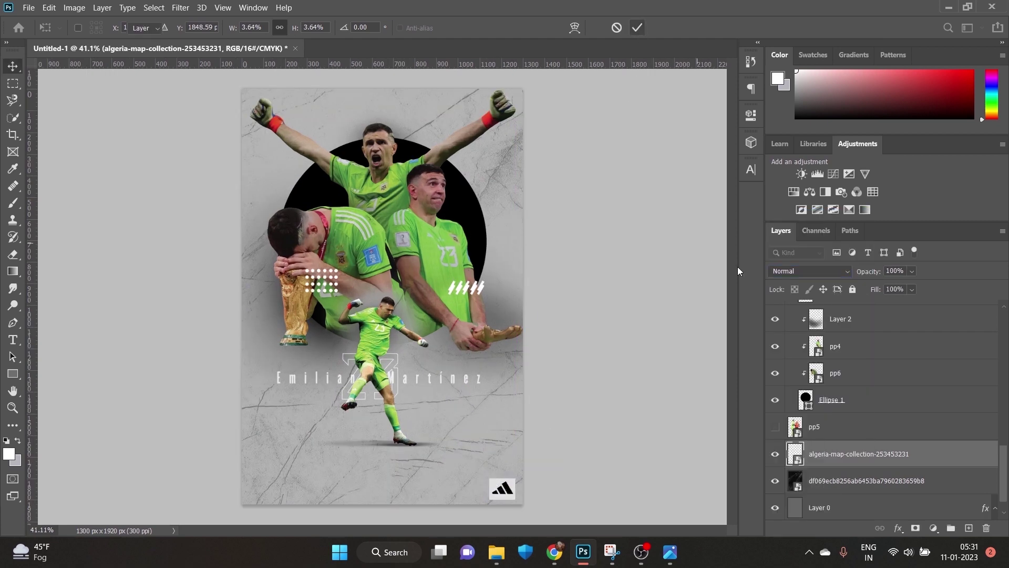
Set the Adidas logo layer's blend mode to Darker Color to hide its white background.
{"action": "left_click", "coordinate": [831, 271]}
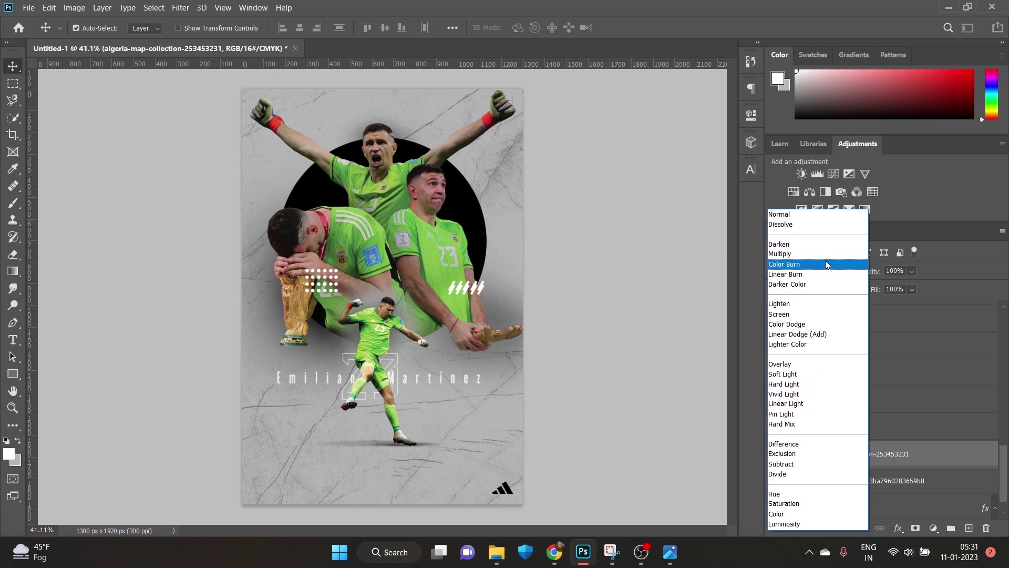
{"action": "left_click", "coordinate": [957, 295]}
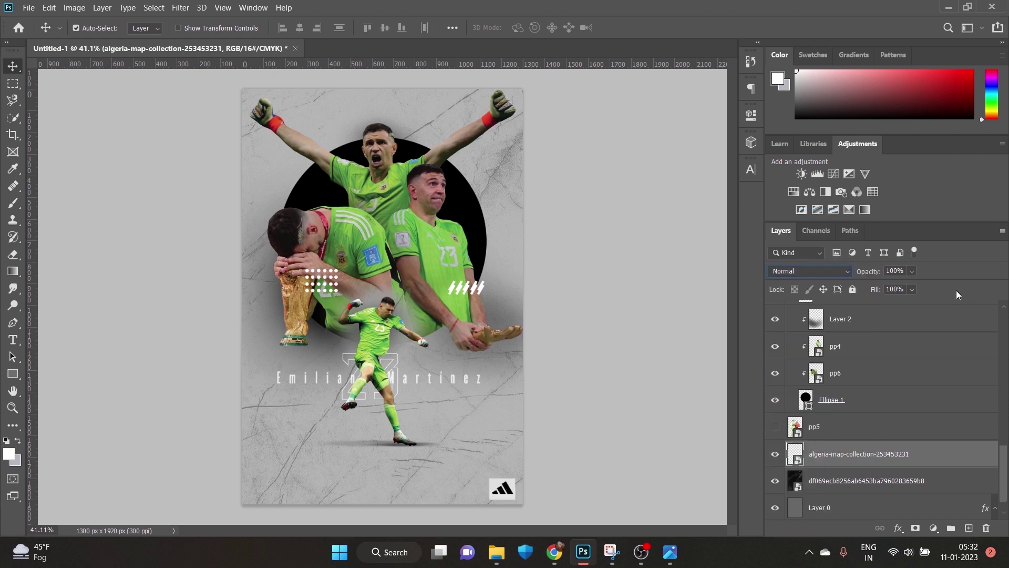
{"action": "left_click", "coordinate": [835, 271]}
{"action": "left_click", "coordinate": [817, 284]}
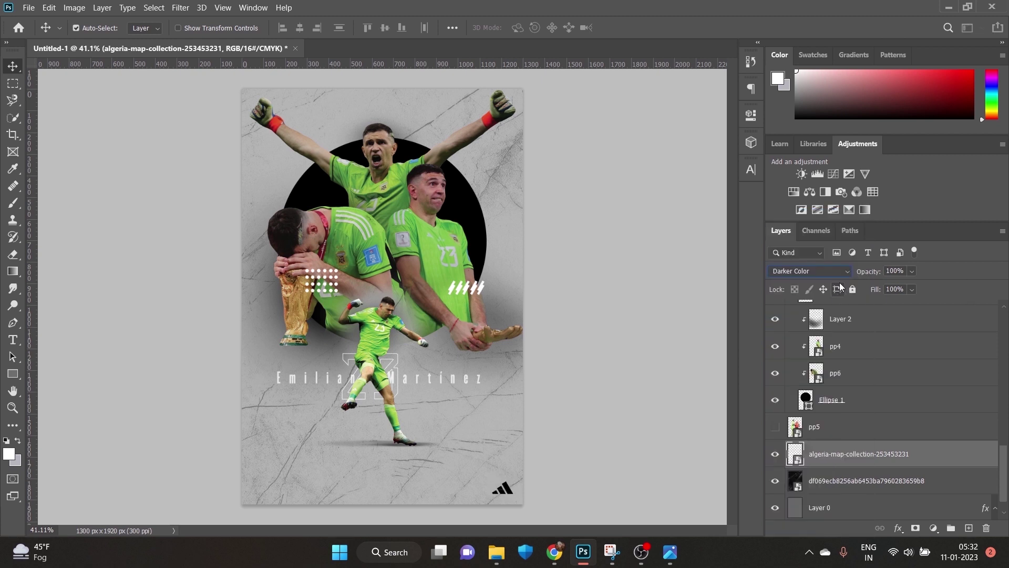
Place the black Qatar 2022 World Cup logo, scale it to 0.30% and position it in the poster's lower left corner.
{"action": "key", "text": "alt+Tab"}
{"action": "left_click", "coordinate": [583, 552]}
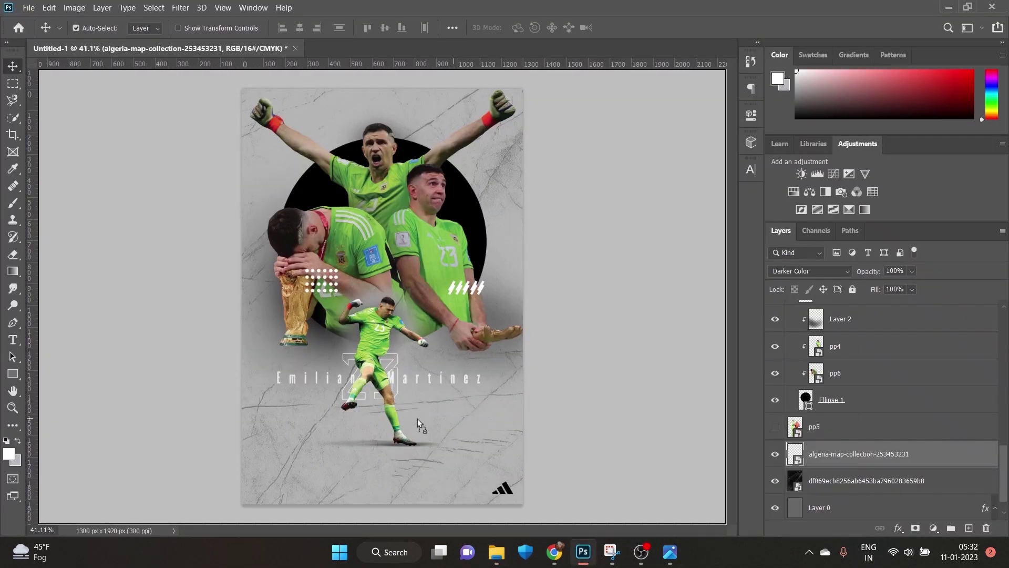
{"action": "left_click_drag", "start_coordinate": [417, 419], "coordinate": [480, 387]}
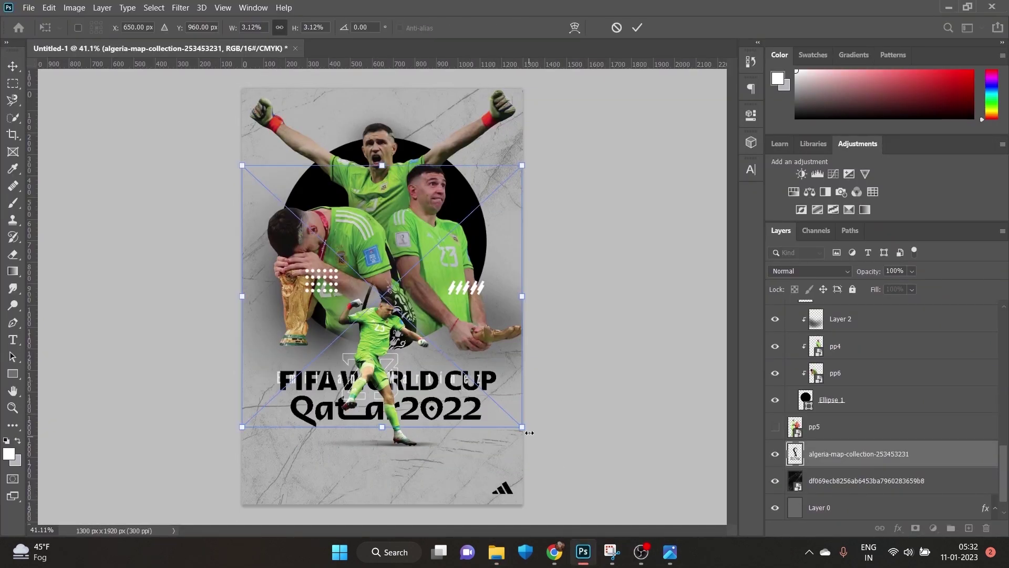
{"action": "left_click_drag", "start_coordinate": [523, 427], "coordinate": [262, 484]}
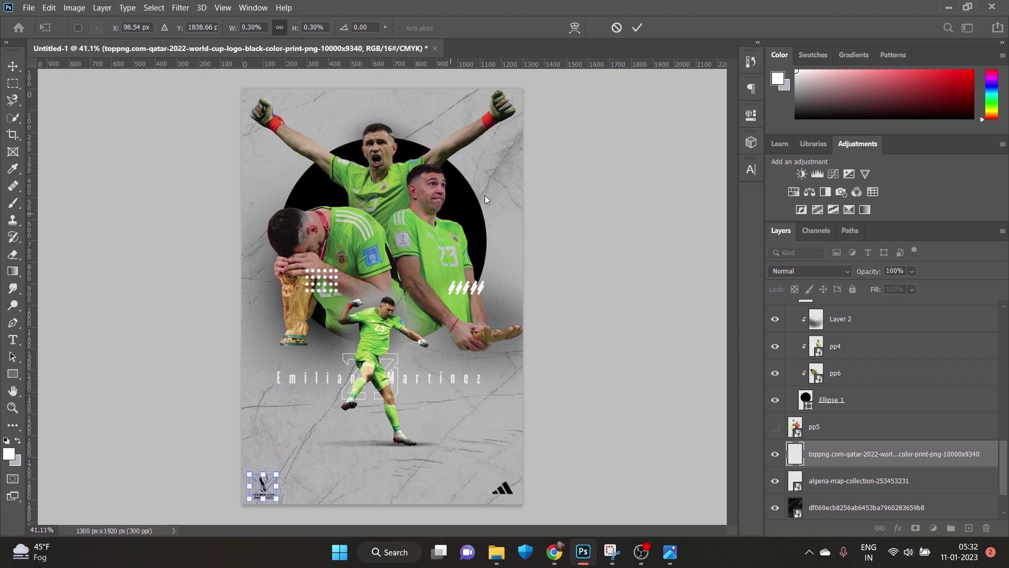
{"action": "left_click", "coordinate": [638, 28]}
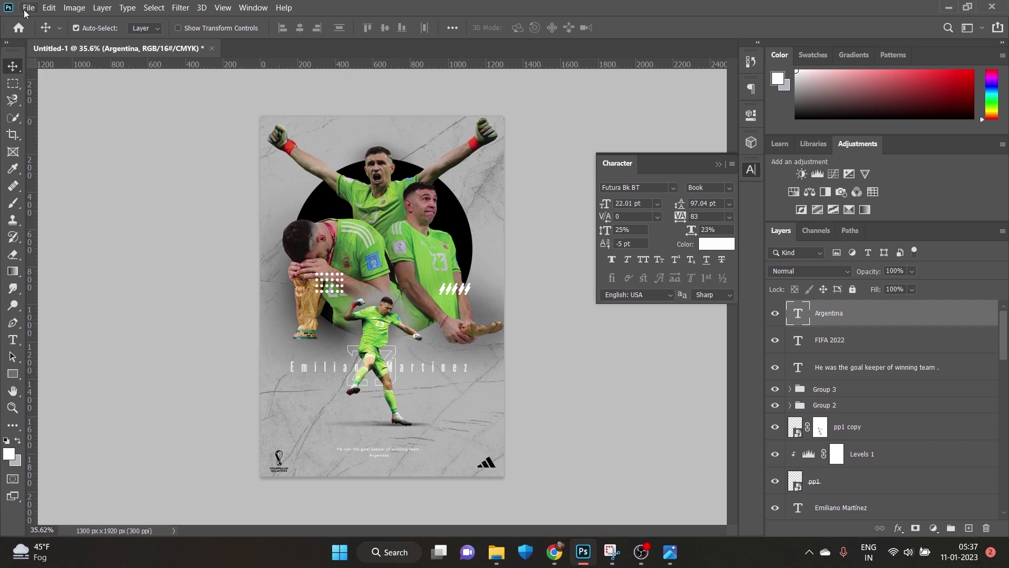
Export the poster as a PNG, choosing the Desktop as destination and clearing the suggested file name.
{"action": "left_click", "coordinate": [26, 7]}
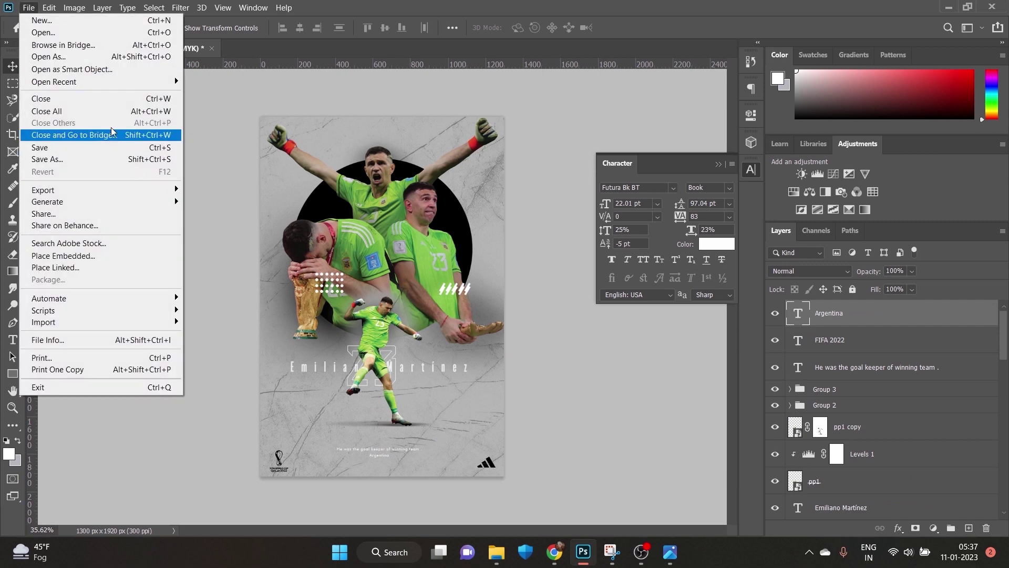
{"action": "left_click", "coordinate": [227, 200]}
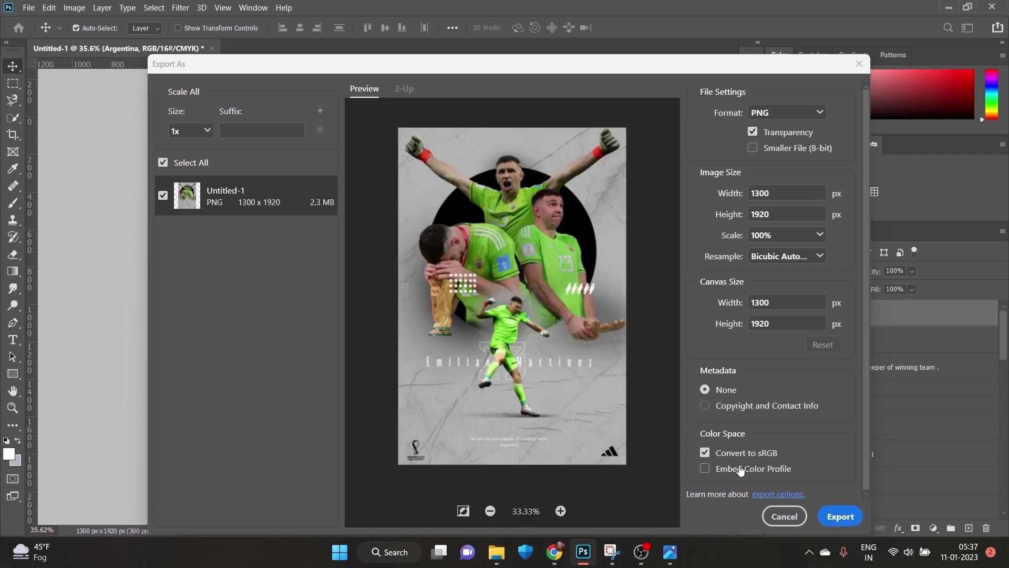
{"action": "left_click", "coordinate": [842, 518]}
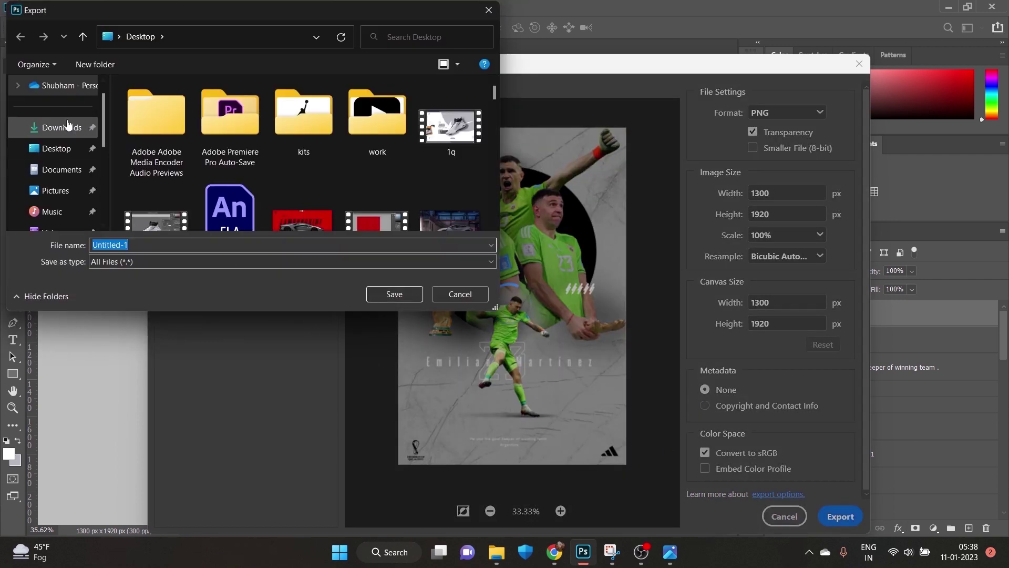
{"action": "left_click", "coordinate": [58, 123]}
{"action": "key", "text": "BackSpace"}
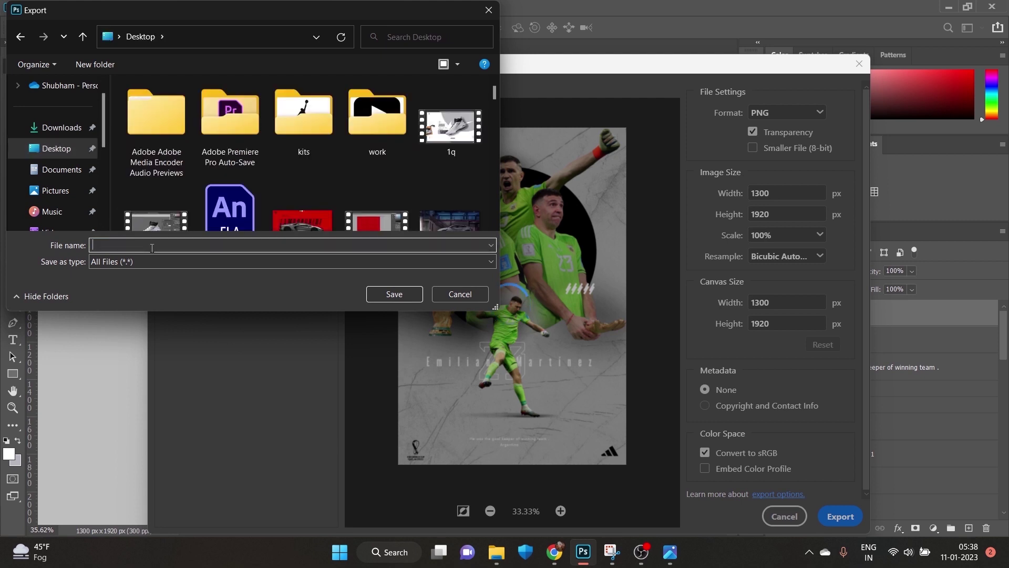